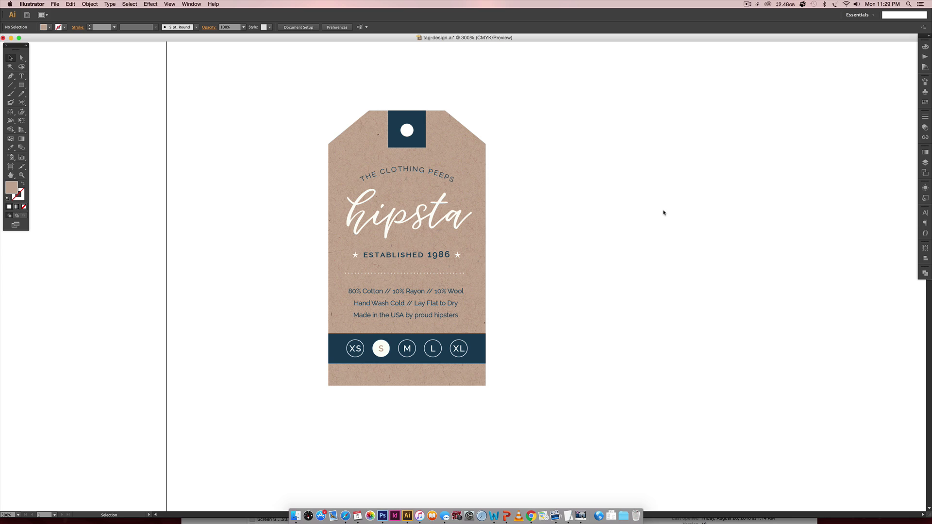
Examine the finished hipsta clothing tag and the three-colour palette above it.
key("space")
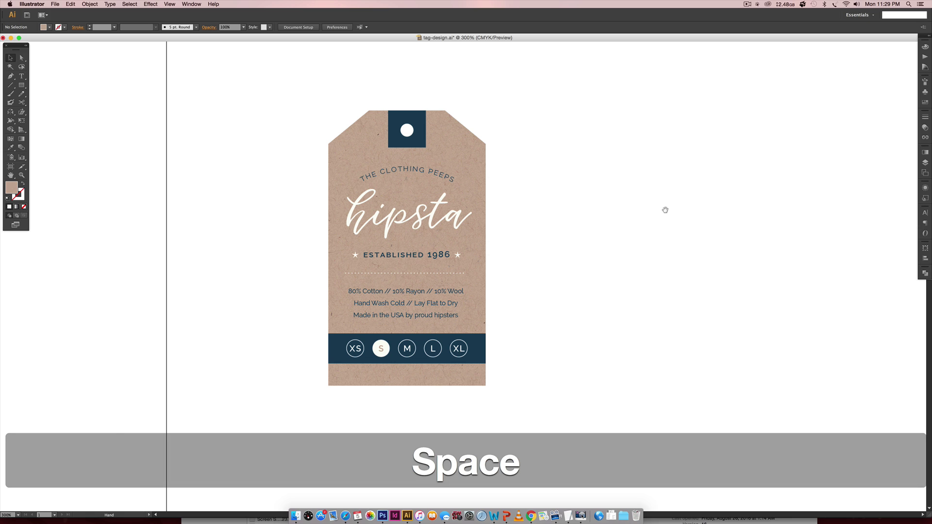
mouse_move(663, 209)
left_mouse_down()
mouse_move(595, 210)
mouse_move(599, 232)
mouse_move(674, 199)
left_mouse_up()
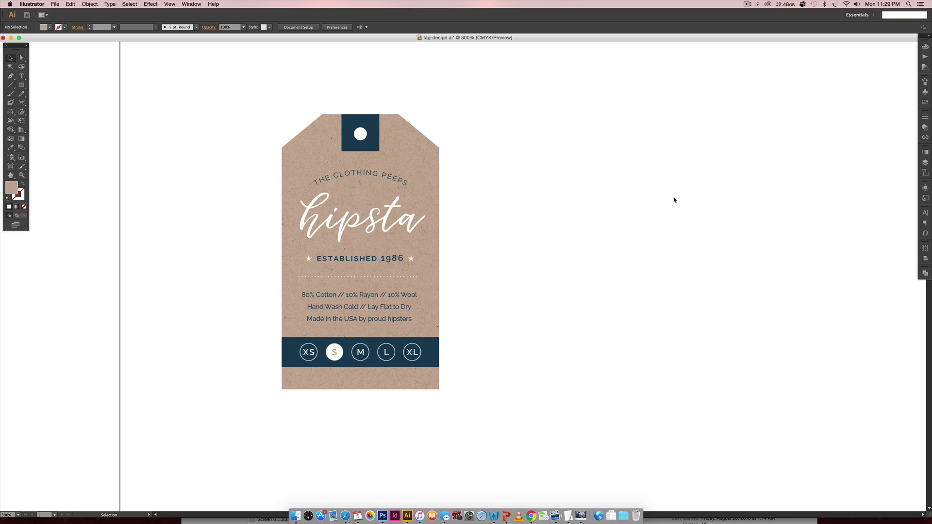
key("super")
key("alt")
key("super+equal")
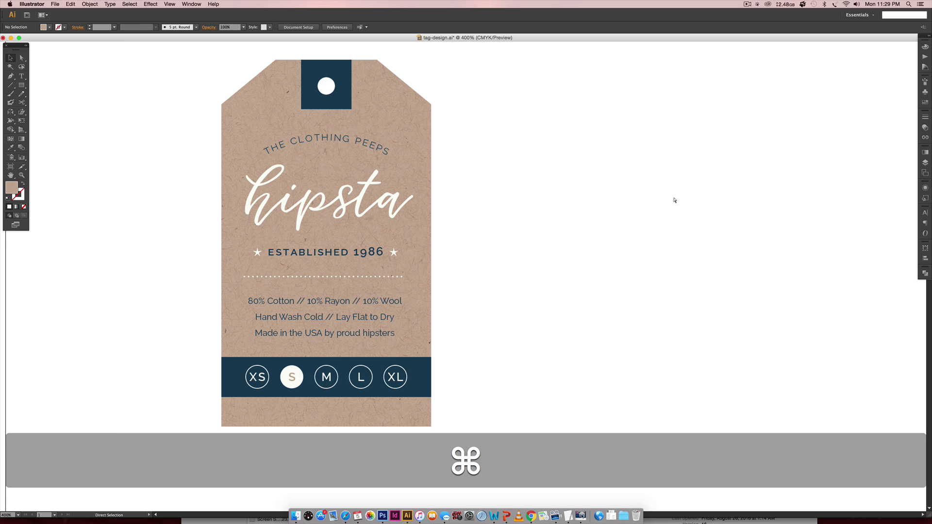
key("super+minus")
key("super+minus")
key("space")
left_click_drag(554, 141, 573, 218)
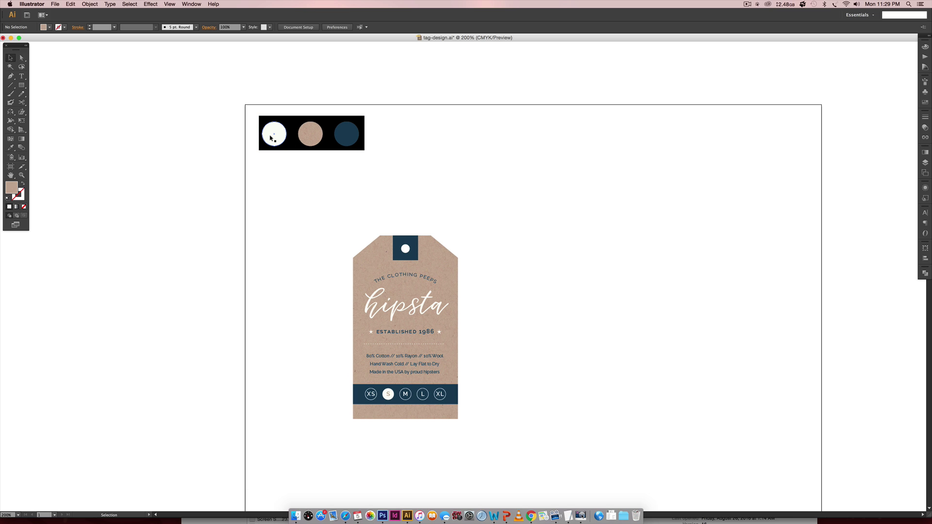
key("space")
left_click_drag(511, 173, 738, 172)
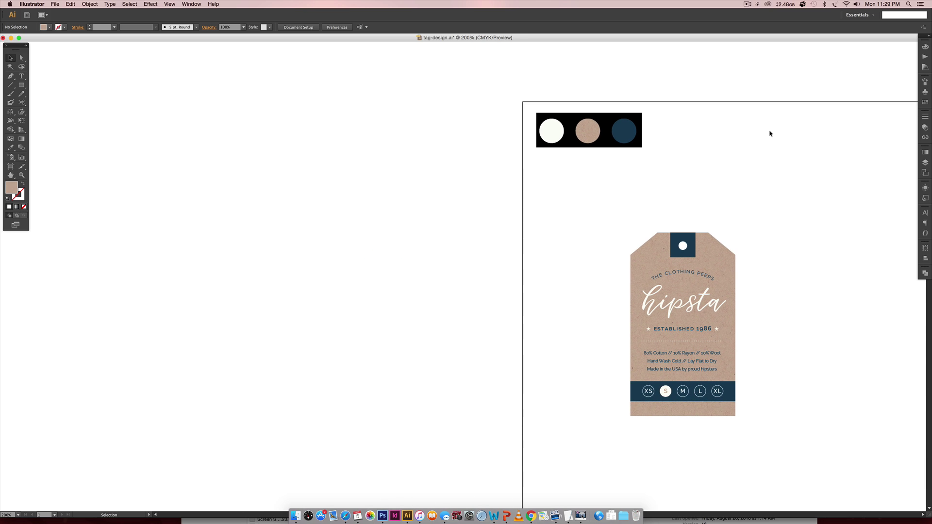
Inspect the CMYK values of the off-white and navy palette circles, and select the tag's kraft paper shape to check it.
left_click(548, 131)
left_click(924, 46)
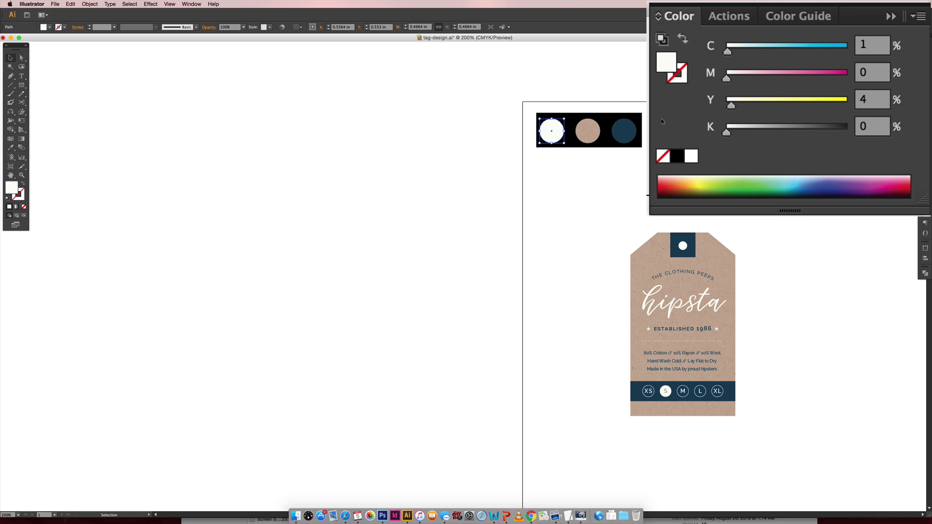
left_click(623, 131)
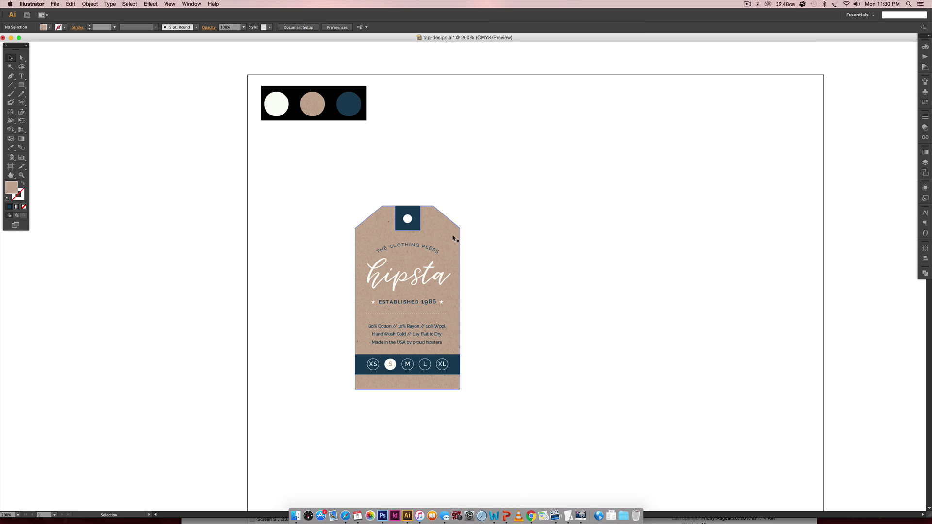
left_click(452, 237)
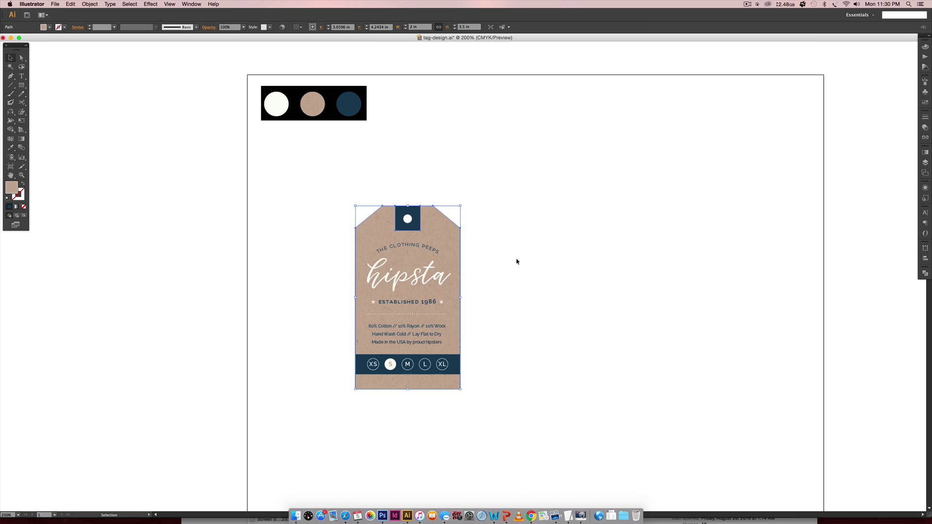
left_click(616, 243)
Show the Swatches and delete the kraft paper pattern swatch.
left_click(924, 102)
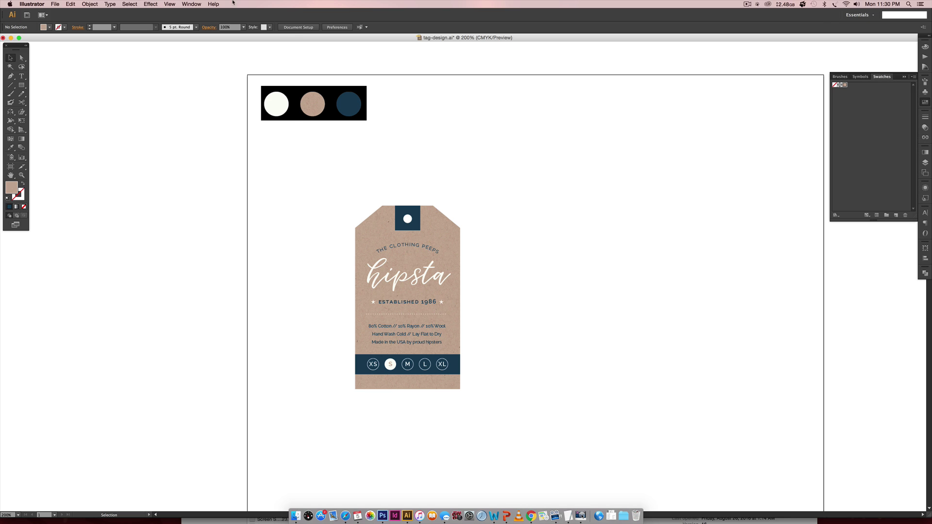
left_click(192, 4)
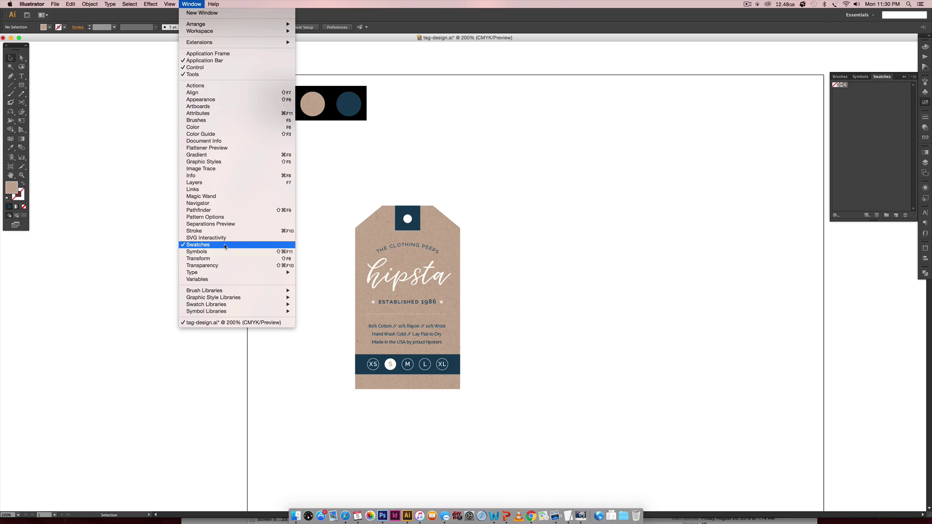
left_click(780, 178)
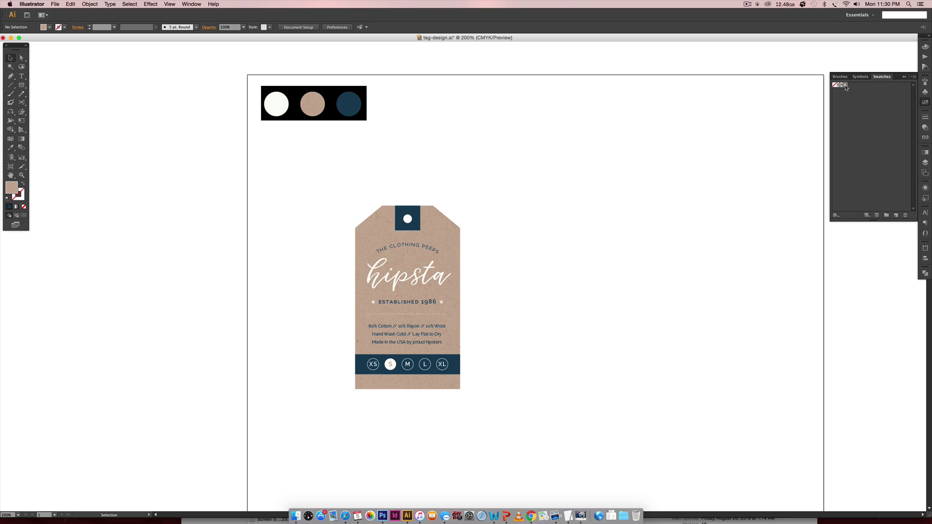
left_click_drag(846, 88, 905, 215)
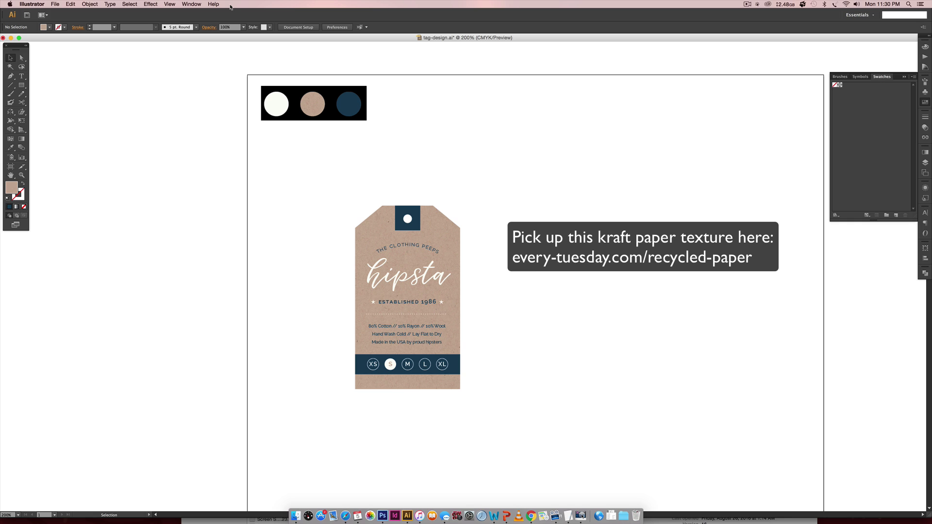
Place kraft-300dpi-cmyk.jpg from the tileable-jpgs-300dpi-cmyk folder and move the image to the empty area beside the tag.
left_click(57, 4)
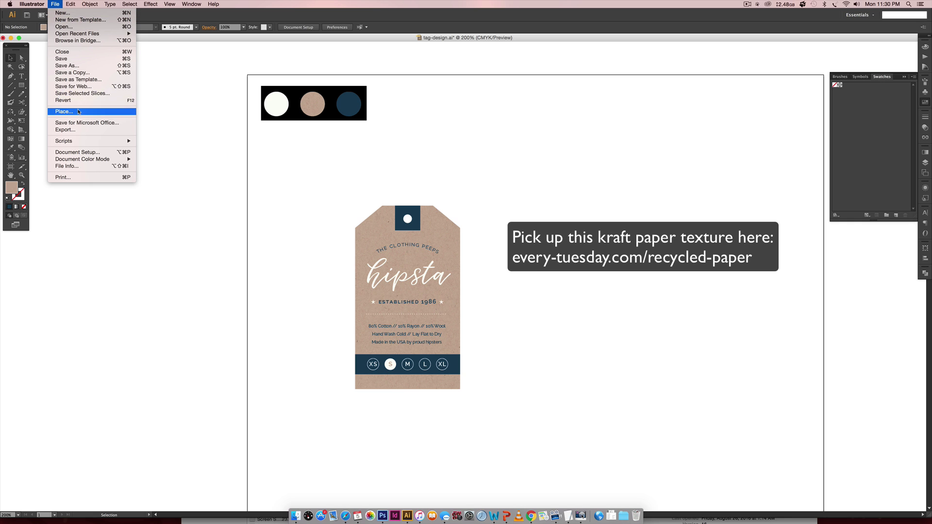
left_click(79, 111)
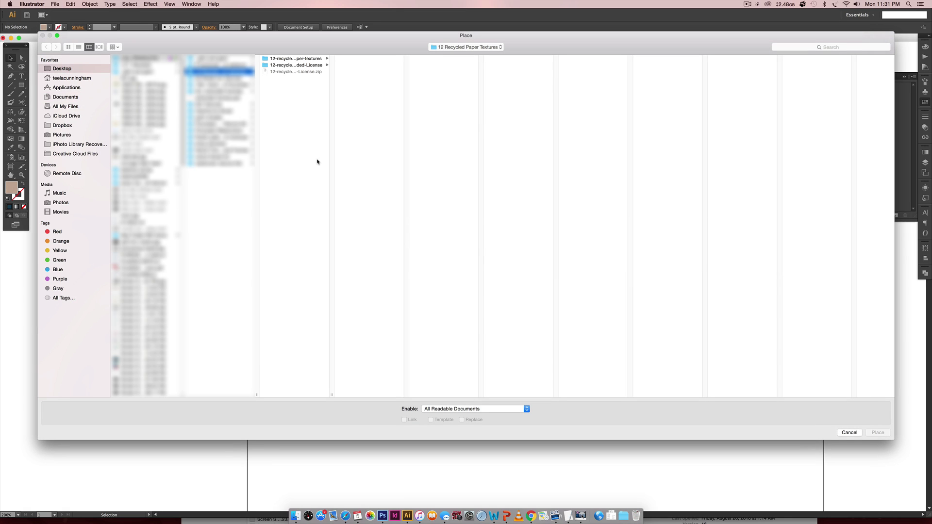
left_click(324, 60)
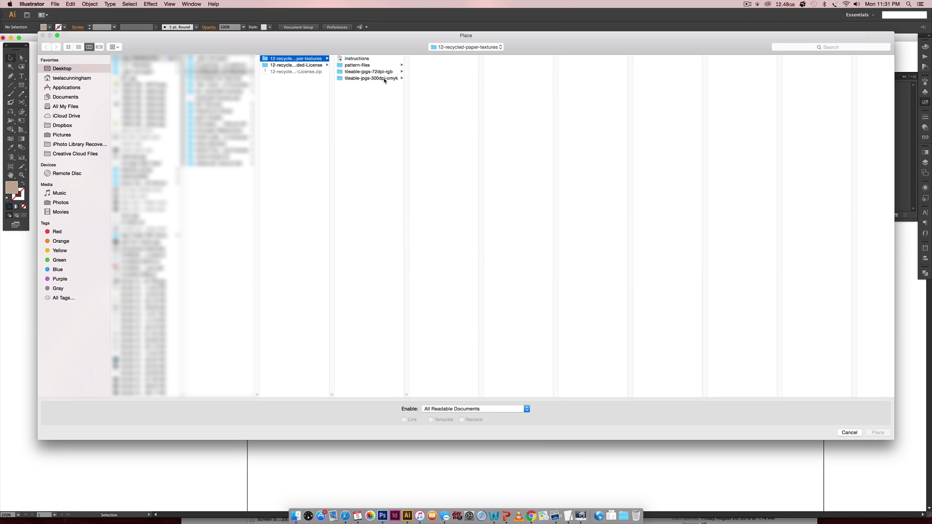
left_click(383, 79)
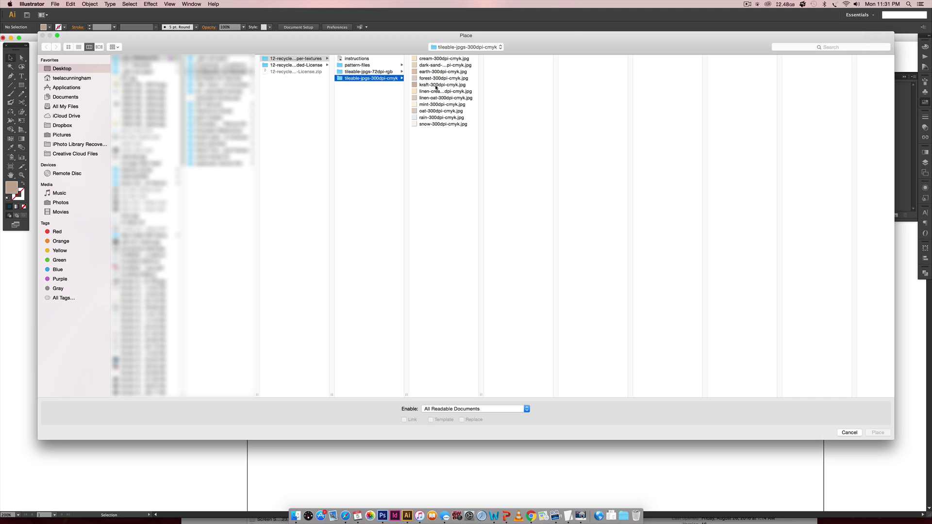
left_click(436, 85)
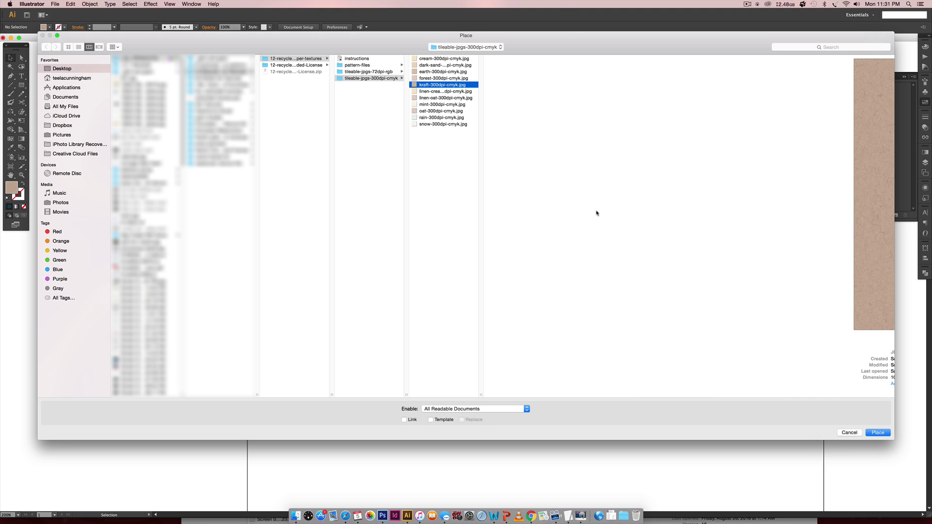
left_click(878, 432)
left_click(373, 187)
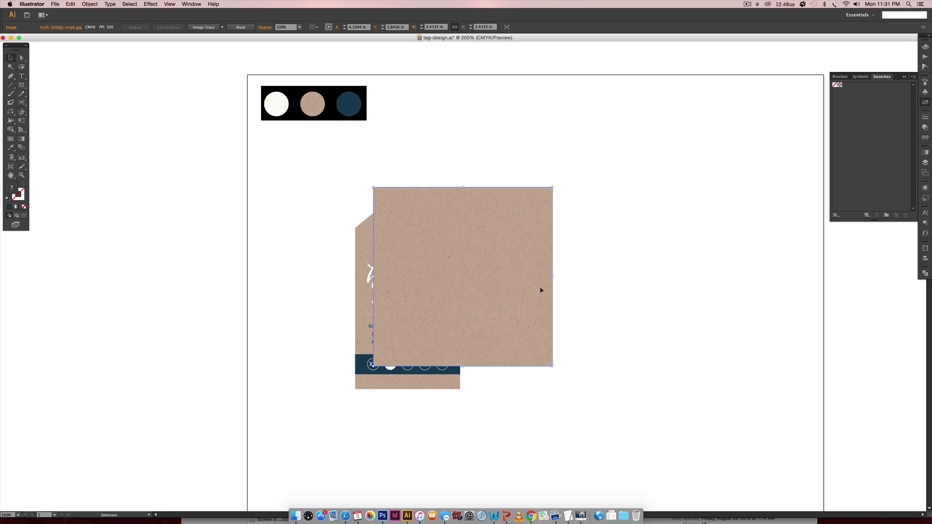
left_click_drag(488, 287, 589, 221)
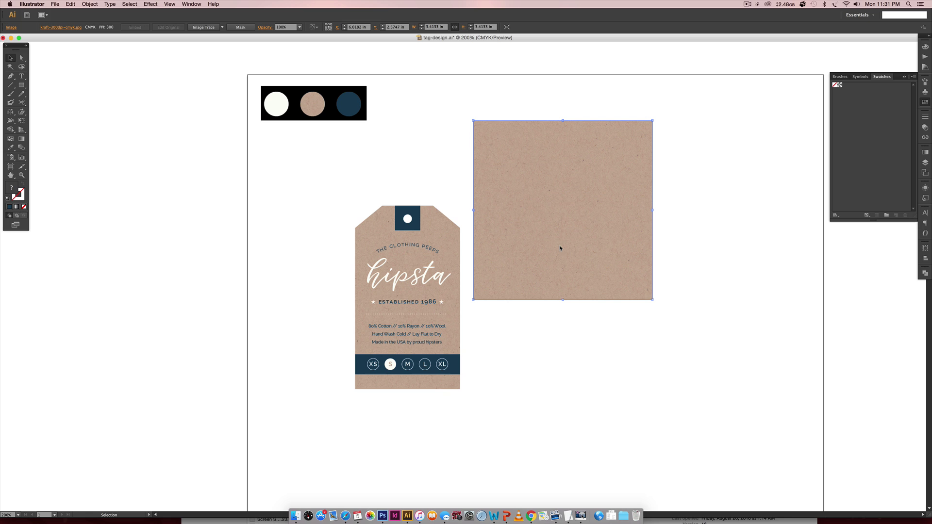
Rasterize the placed kraft image in CMYK at High (300 ppi) with a white background.
left_click(90, 3)
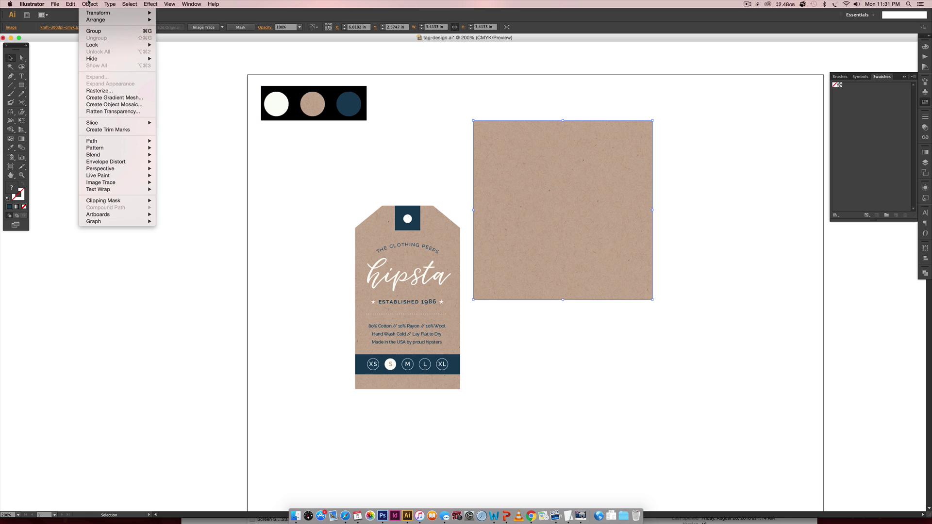
left_click(109, 91)
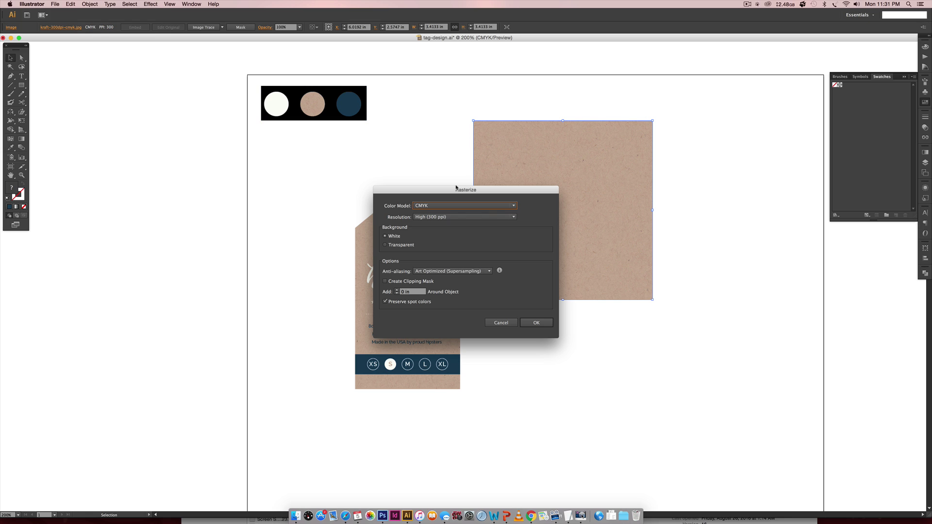
left_click(537, 322)
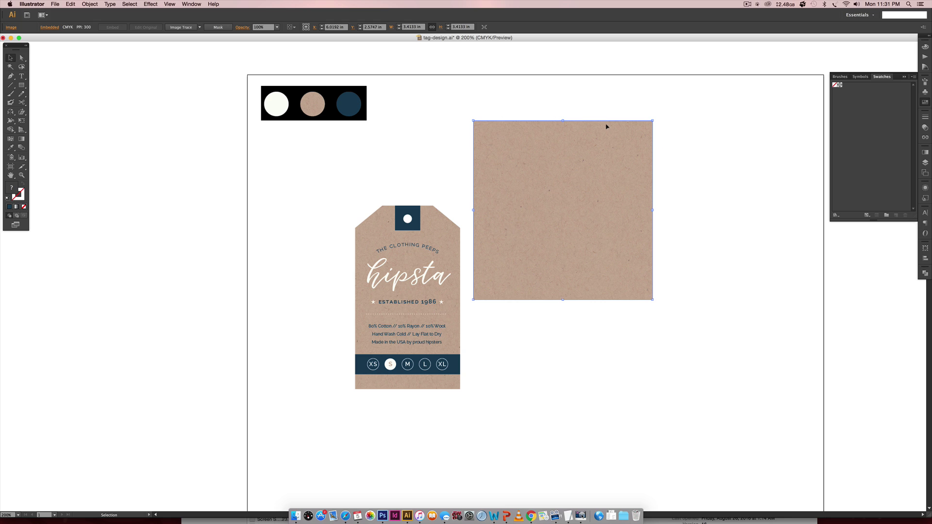
Add the kraft image to the Swatches as a pattern and delete the image from the artboard.
left_click_drag(561, 155, 857, 105)
key("BackSpace")
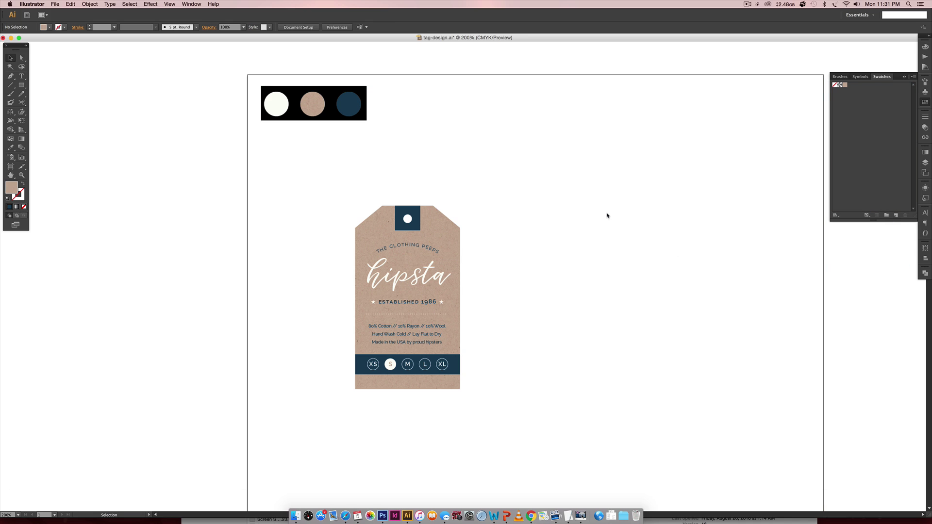
Draw a test rectangle about 2.35 × 2.25 in beside the tag and fill it with the palette's navy.
key("m")
left_click_drag(557, 151, 680, 270)
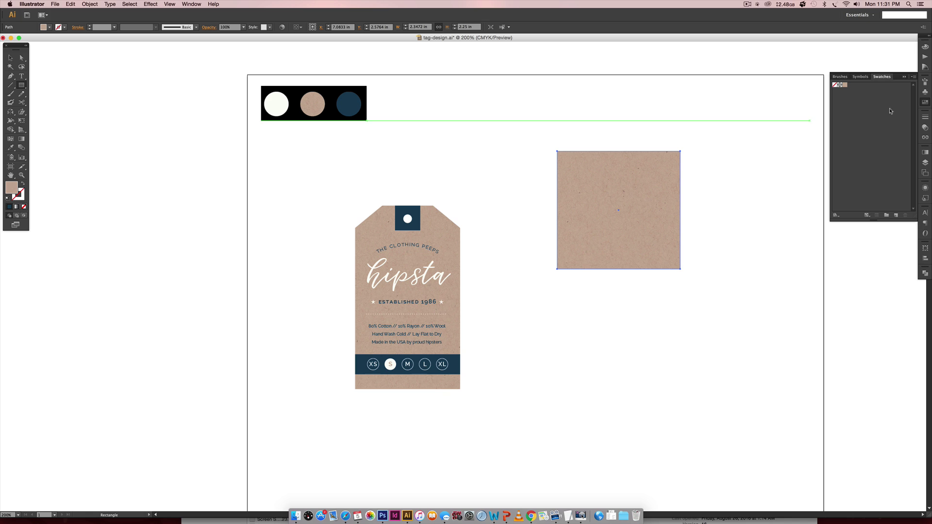
key("i")
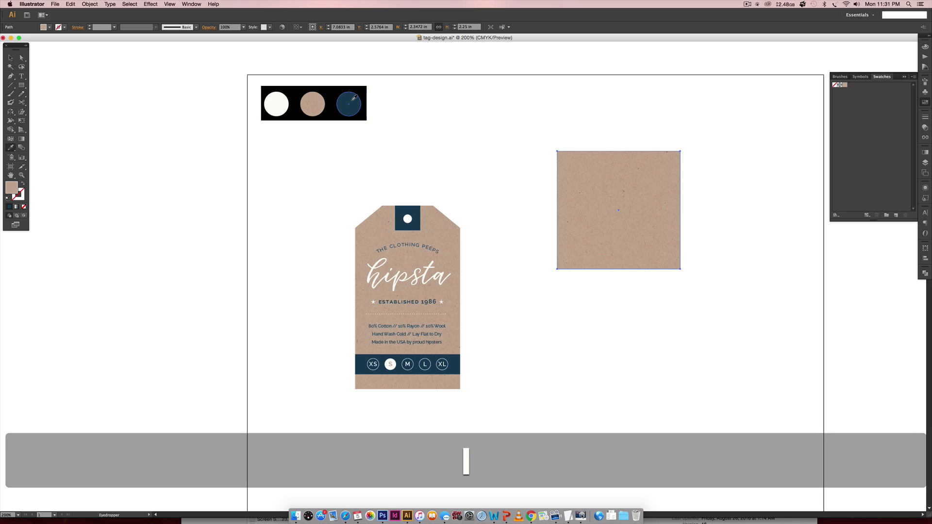
left_click(348, 95)
key("v")
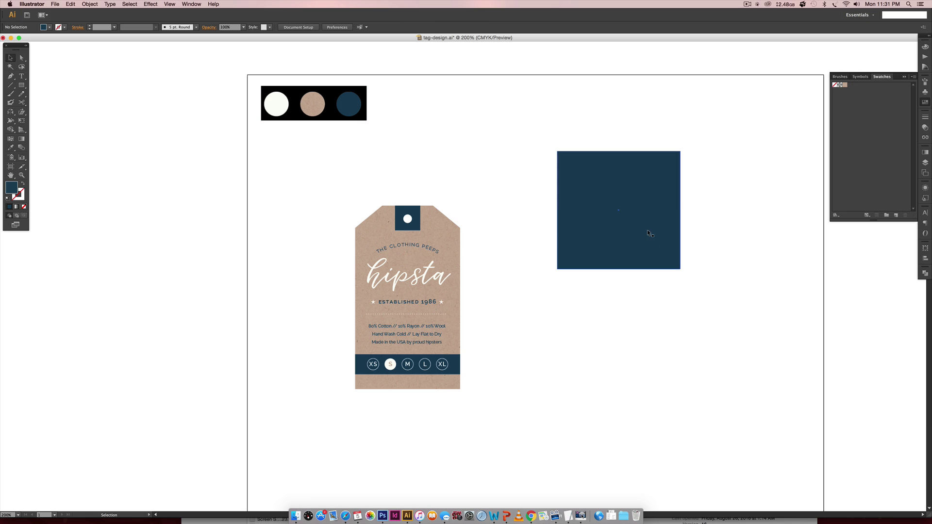
Apply the kraft paper pattern swatch to the test rectangle and delete the rectangle.
left_click(844, 85)
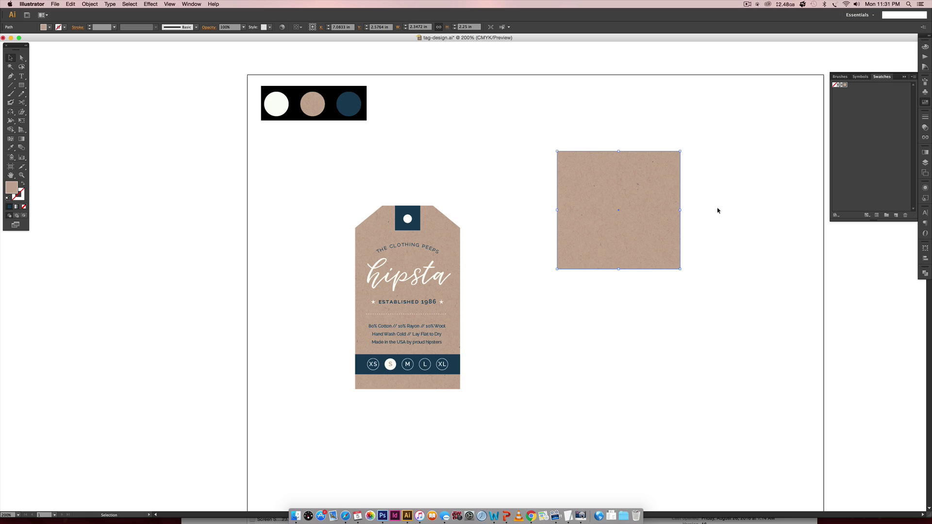
key("BackSpace")
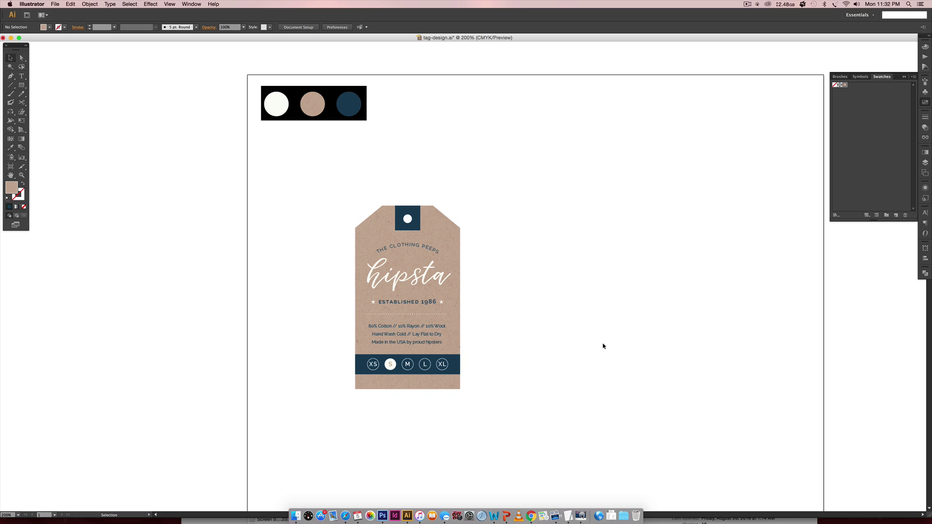
Create a kraft-filled rectangle 2 in wide and 3.5 in high, and move it level with the finished tag.
key("space")
left_click_drag(603, 345, 497, 304)
key("cmd+equal")
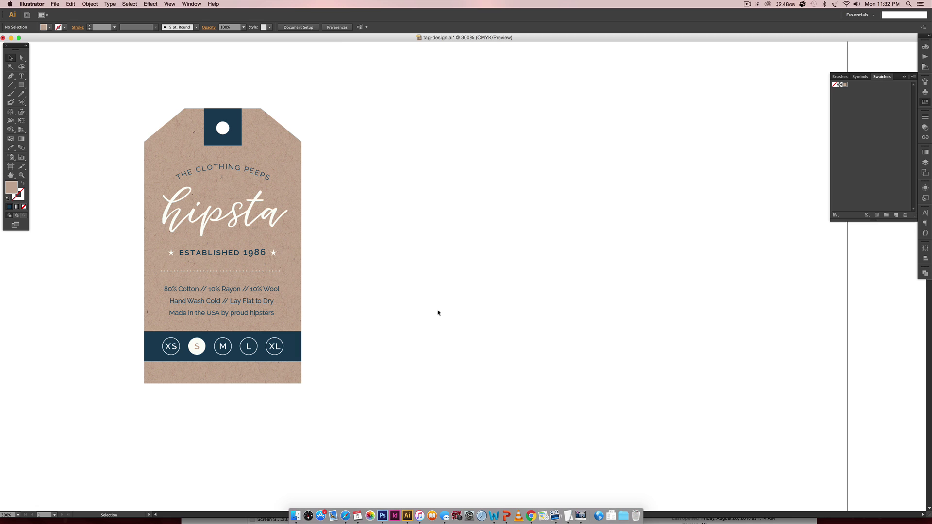
key("m")
left_click(612, 262)
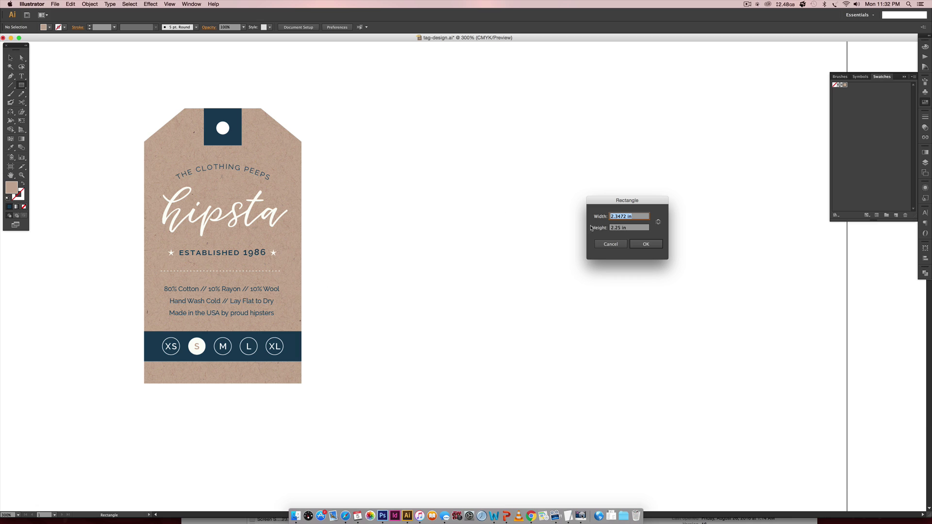
type("2")
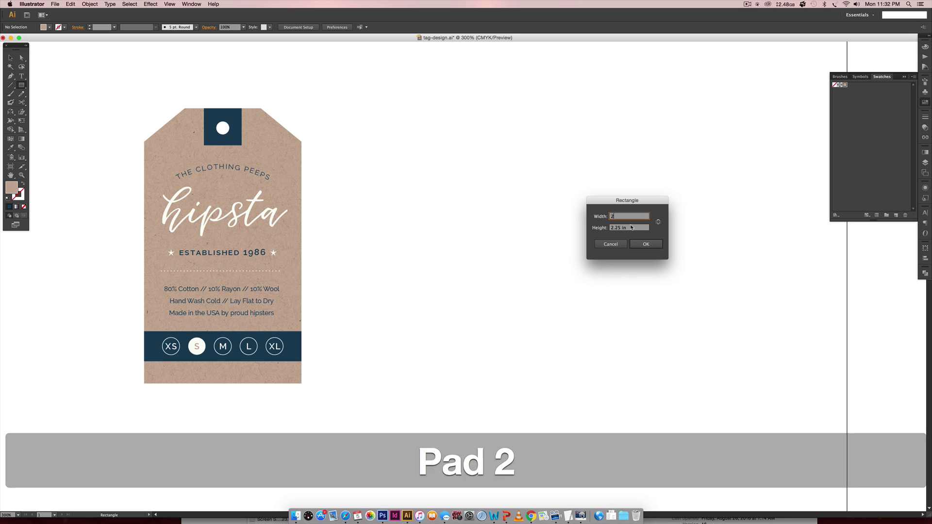
key("Tab")
type("3.5")
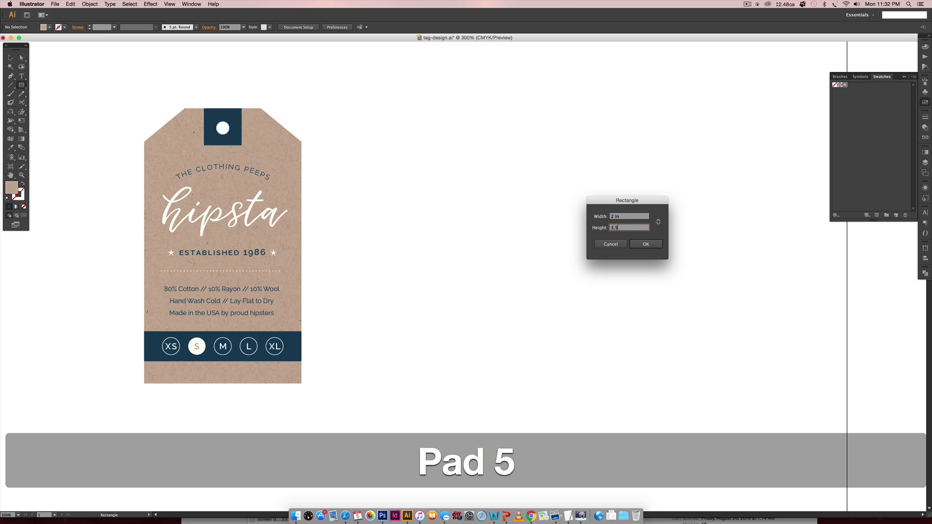
key("Return")
key("v")
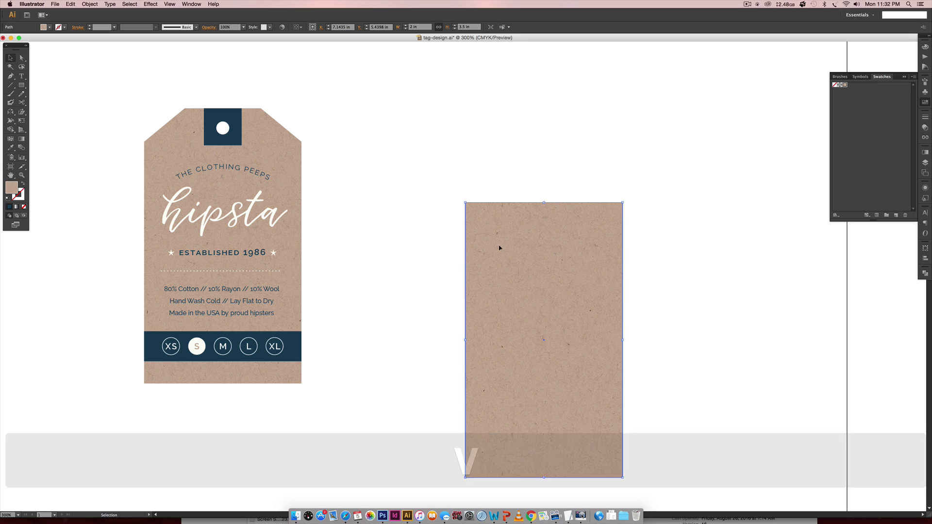
left_click_drag(498, 248, 461, 160)
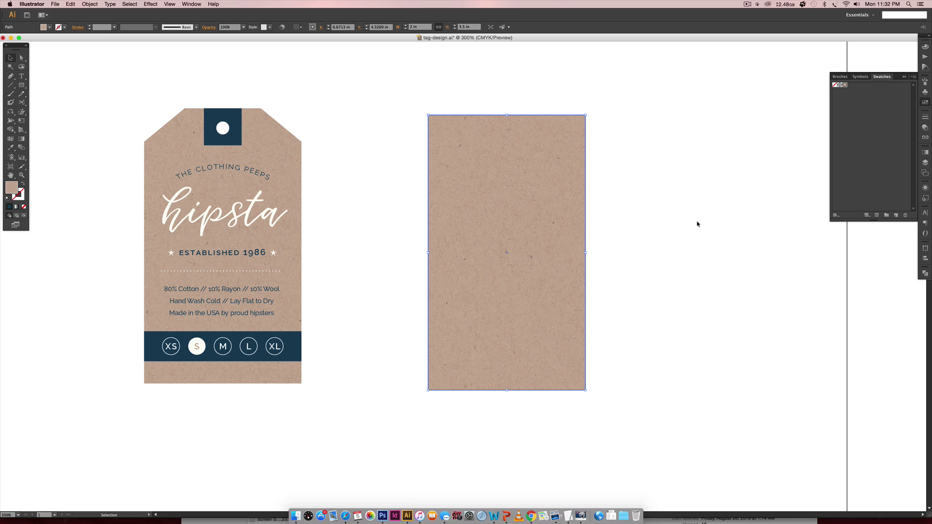
Draw a narrower kraft-filled rectangle about 0.93 × 1.99 in, starting on the base rectangle's top edge near its middle.
key("m")
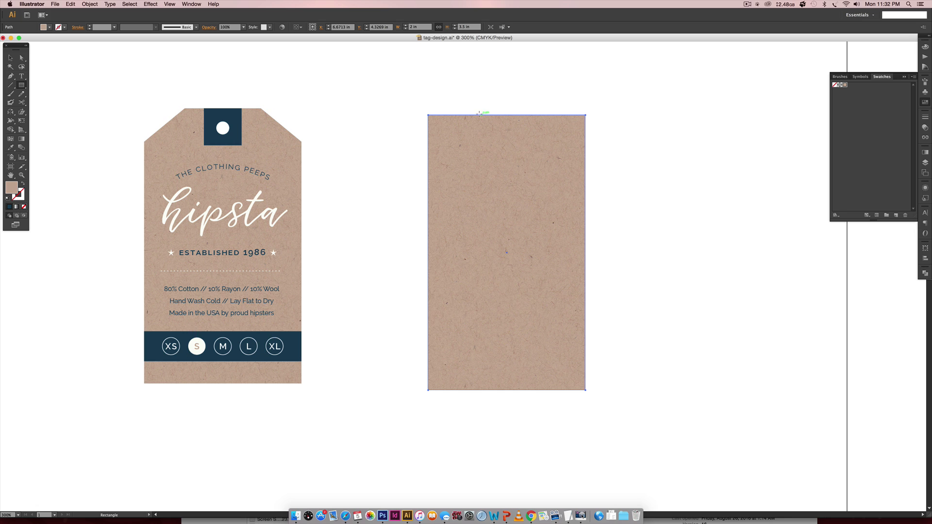
left_click_drag(471, 115, 543, 269)
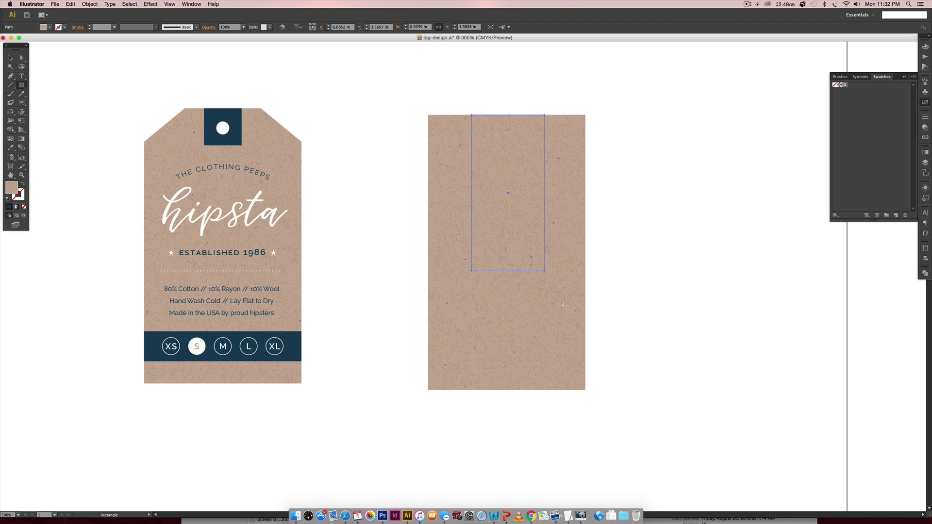
key("v")
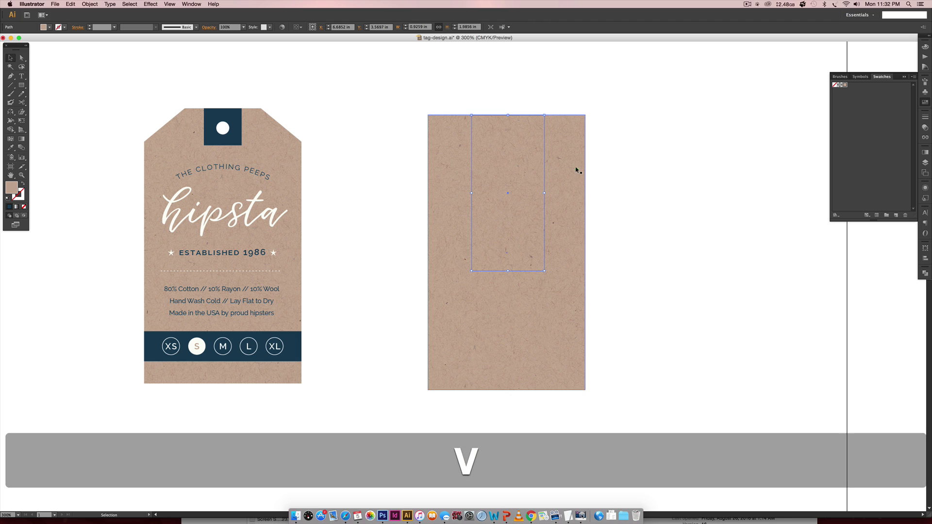
Shorten the base rectangle from its top edge to about 3.11 in high, so the narrow rectangle sticks out above it.
left_click(504, 115)
left_click_drag(505, 114, 506, 147)
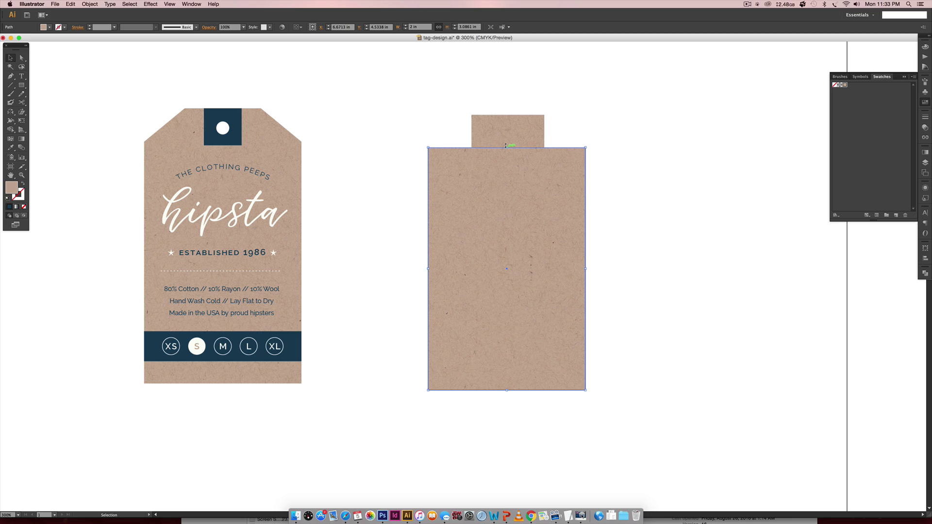
left_click_drag(505, 145, 506, 145)
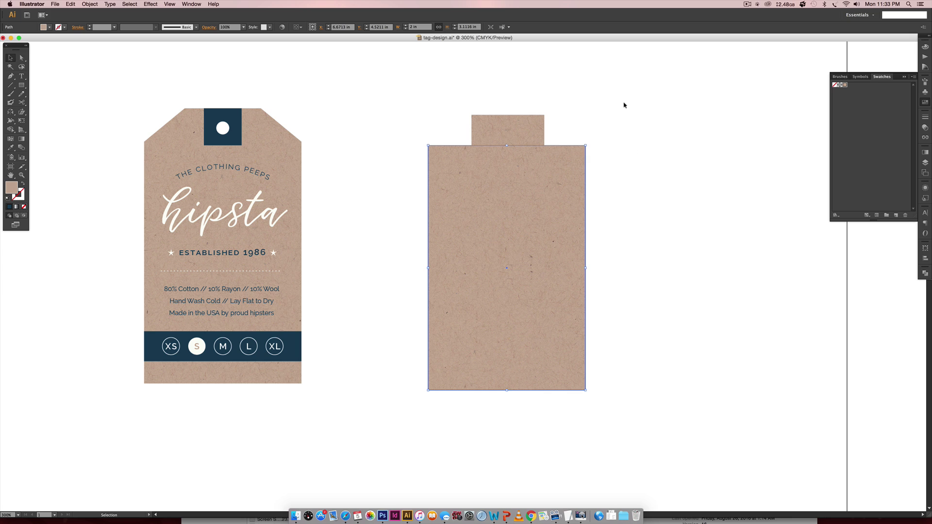
Align the two kraft rectangles on their horizontal centers and unite them into one shape with Pathfinder.
left_click_drag(633, 101, 385, 307)
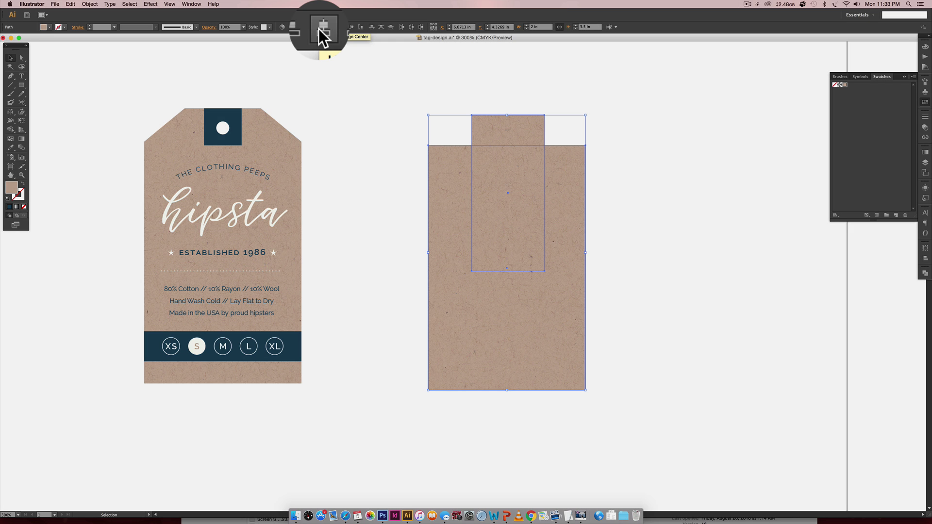
left_click(321, 27)
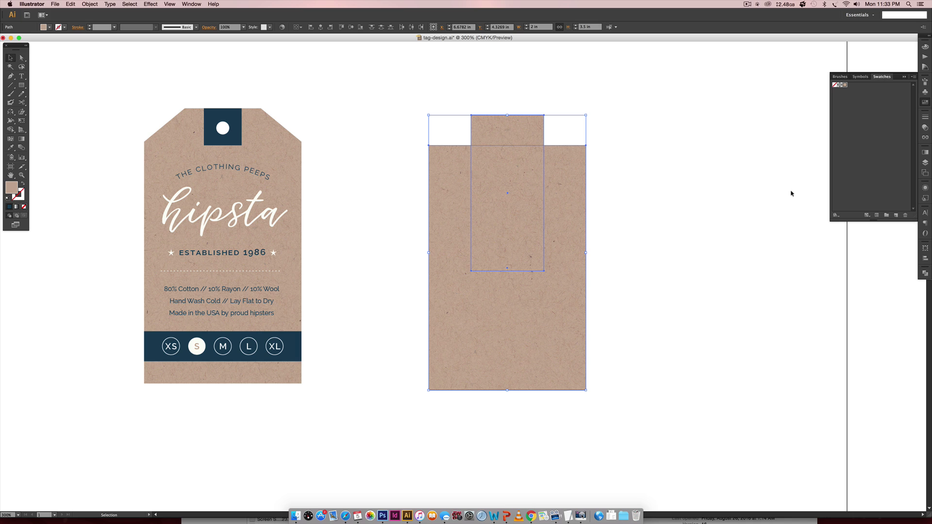
left_click(924, 274)
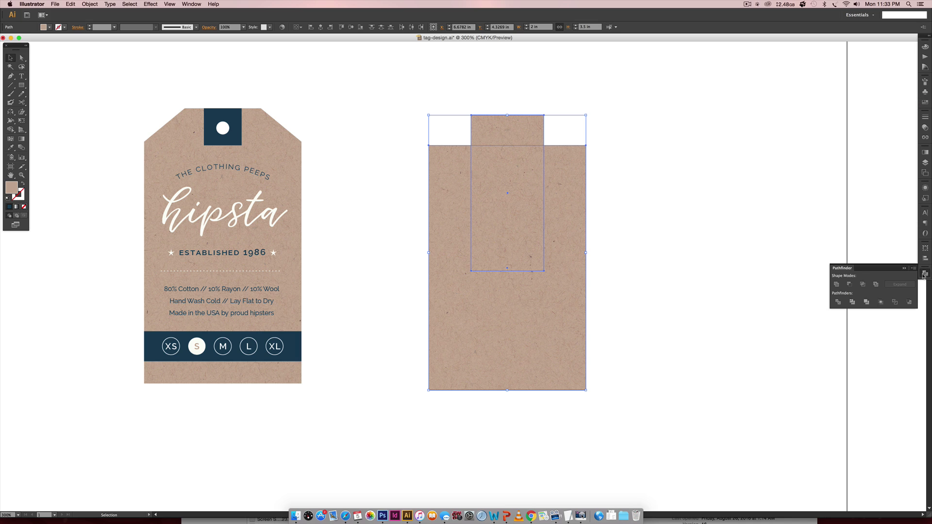
left_click(193, 4)
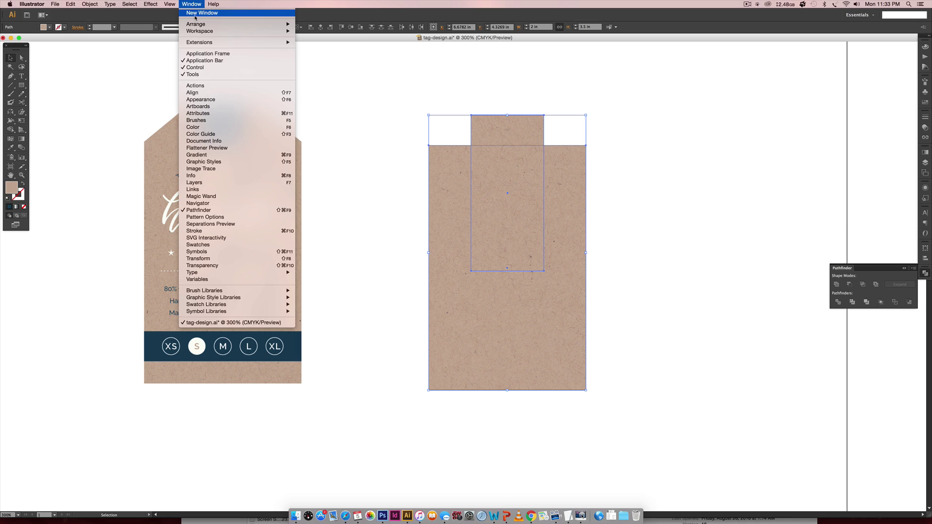
left_click(728, 277)
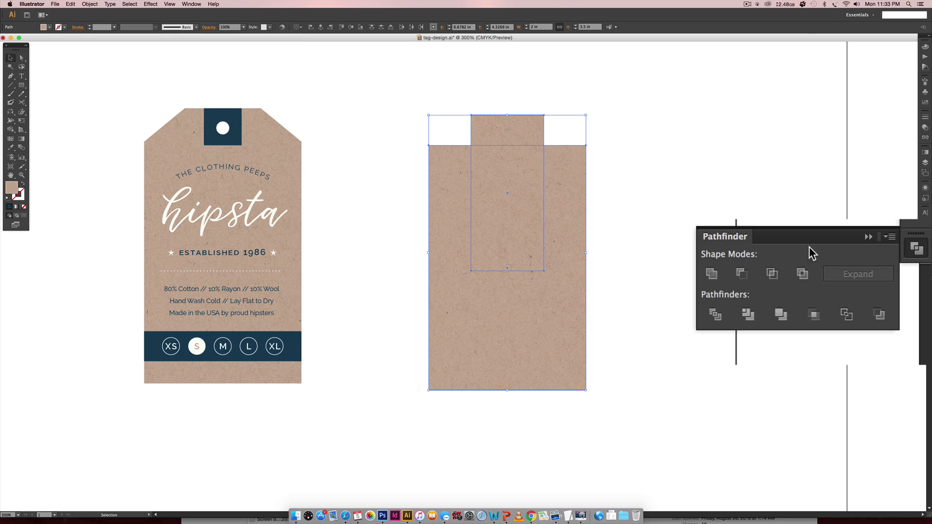
left_click(713, 275)
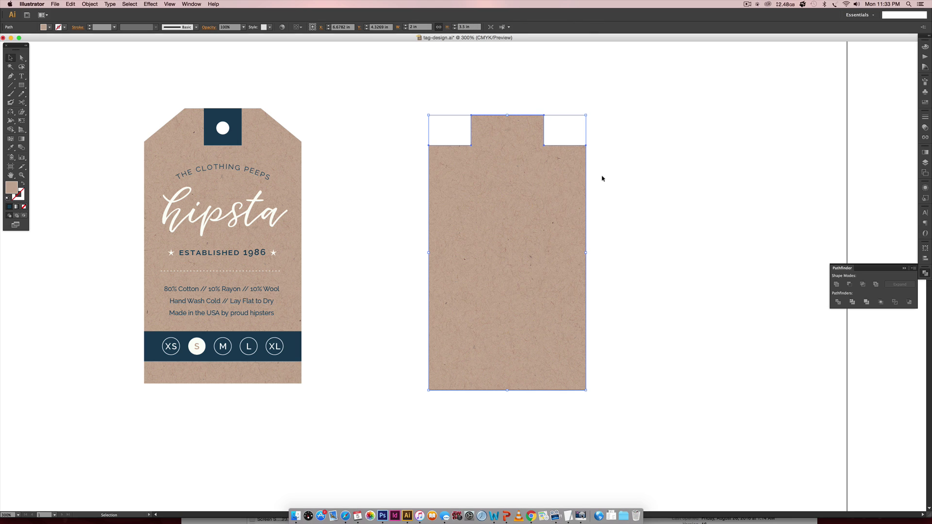
Delete the two inner corner anchor points of the united shape to form the tag's slanted shoulders, and deselect it.
key("minus")
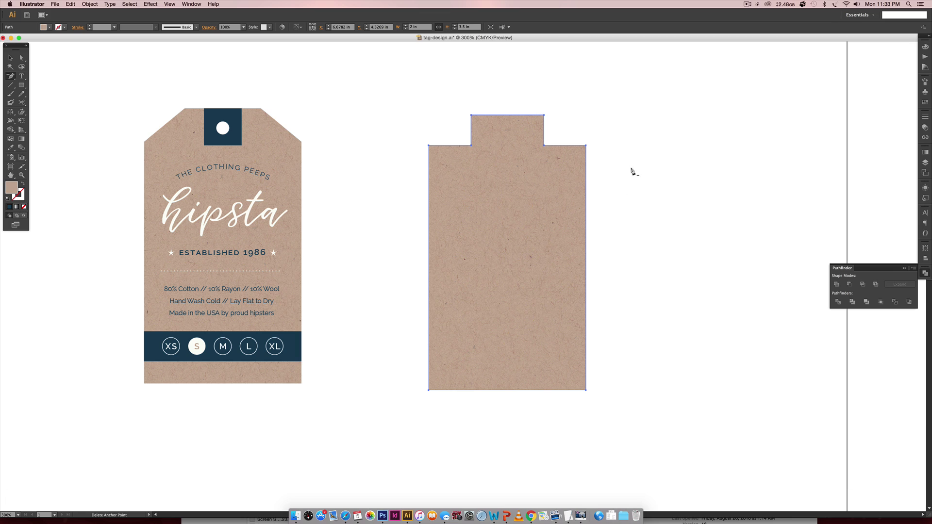
left_click(543, 145)
left_click(471, 145)
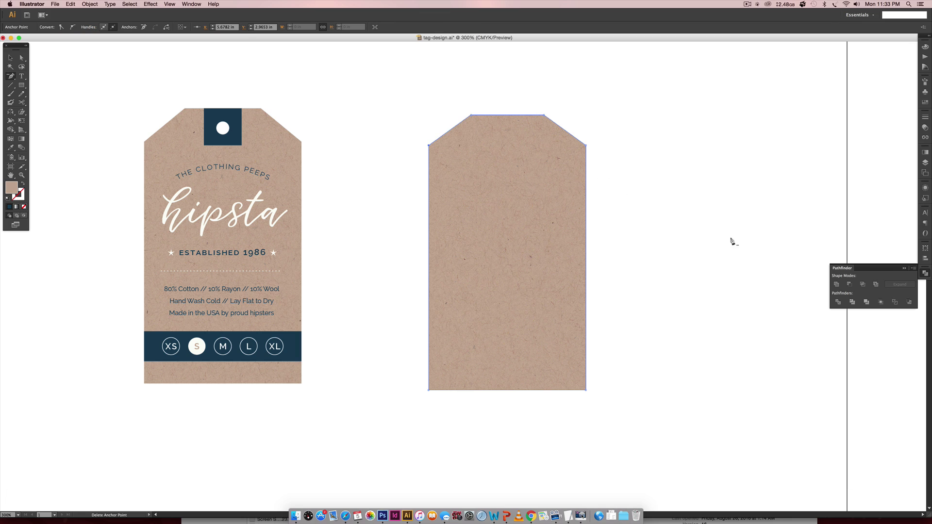
key("v")
left_click(730, 238)
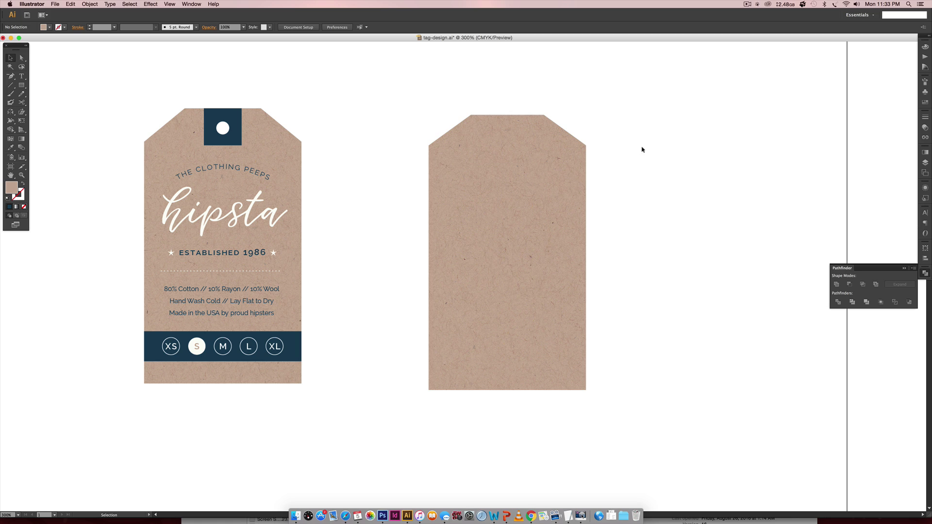
Nudge the two outer shoulder anchor points of the tag down five increments together, and deselect the shape.
key("a")
left_click(584, 145)
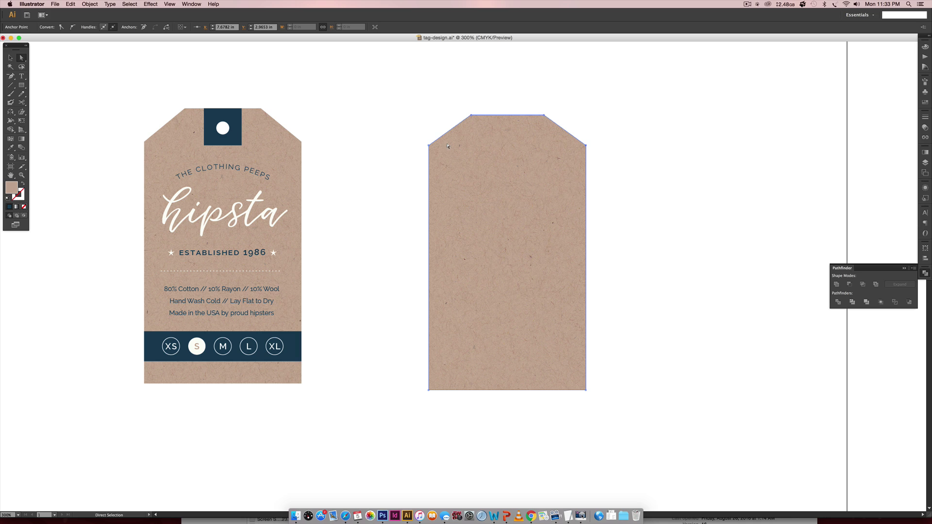
left_click(427, 145, "shift")
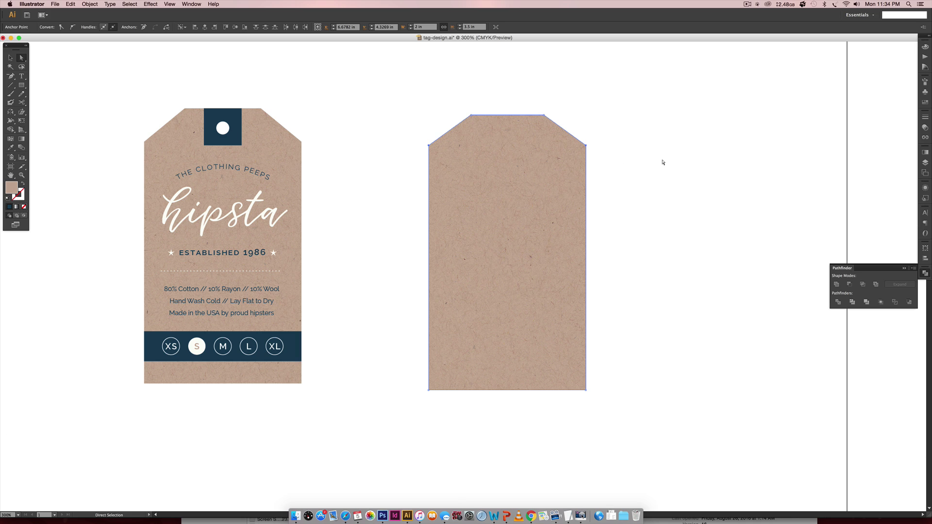
key("Down")
key("Down")
key("Down")
key("Down")
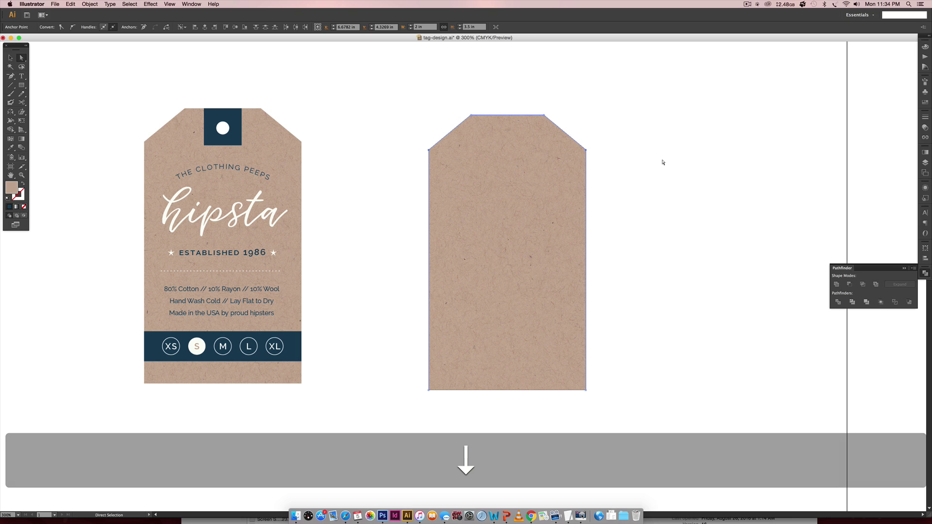
key("Down")
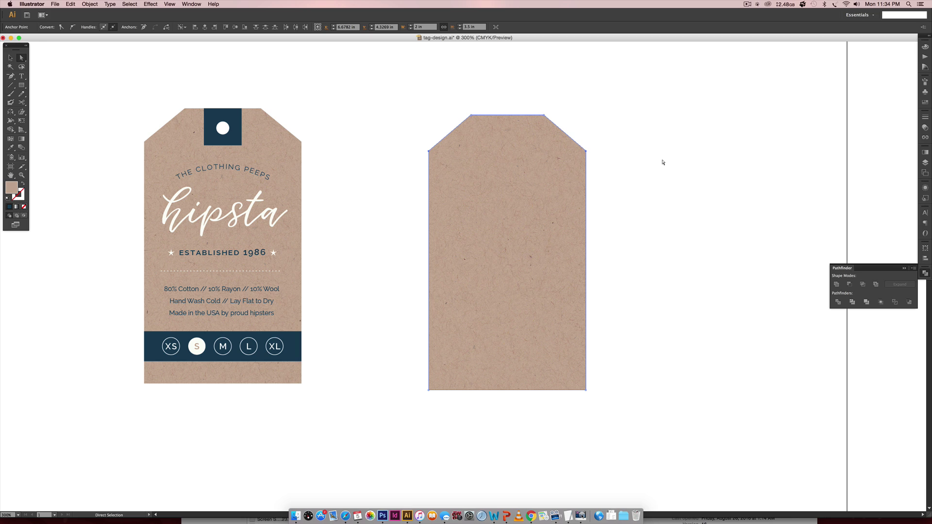
key("v")
left_click(713, 168)
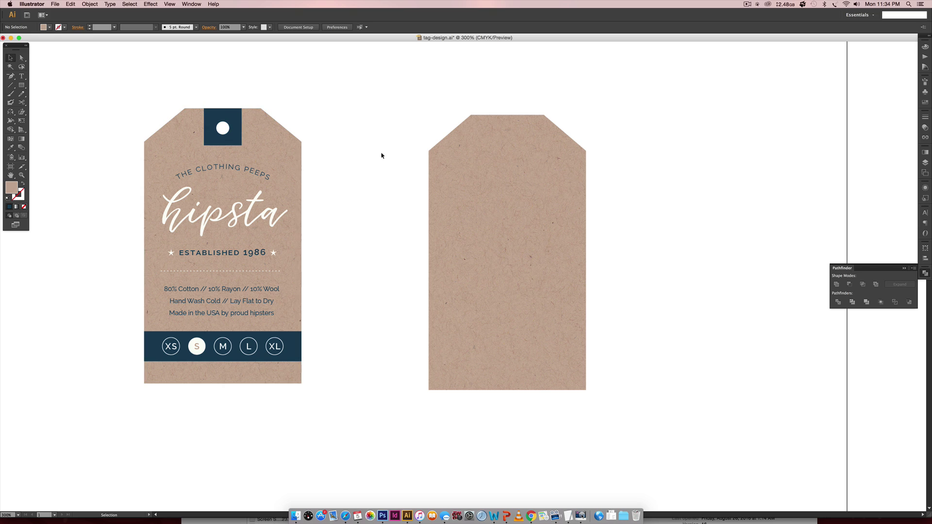
Draw a circle about 0.17 in in diameter near the middle of the tag's top edge for the string hole.
left_click_drag(21, 85, 60, 103)
key("shift")
left_click_drag(503, 128, 553, 180)
key("BackSpace")
key("shift")
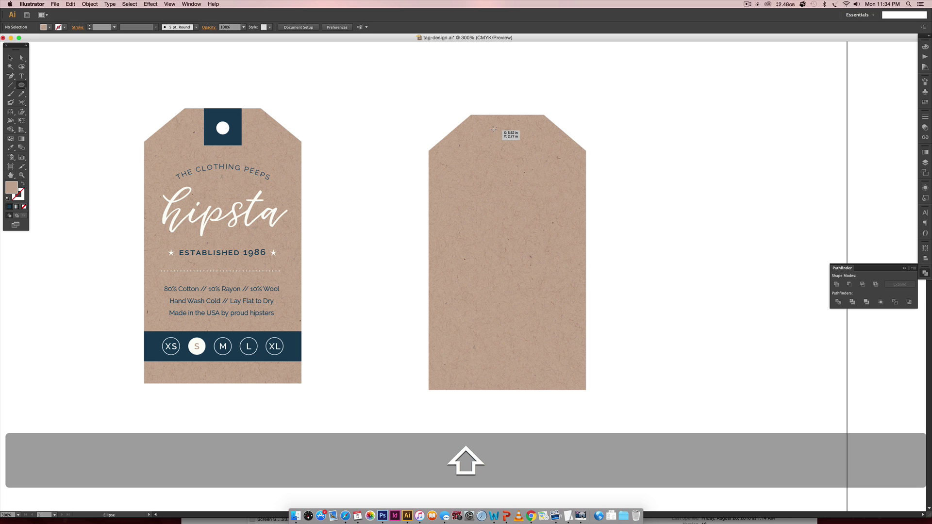
key("alt")
left_click_drag(505, 135, 511, 137)
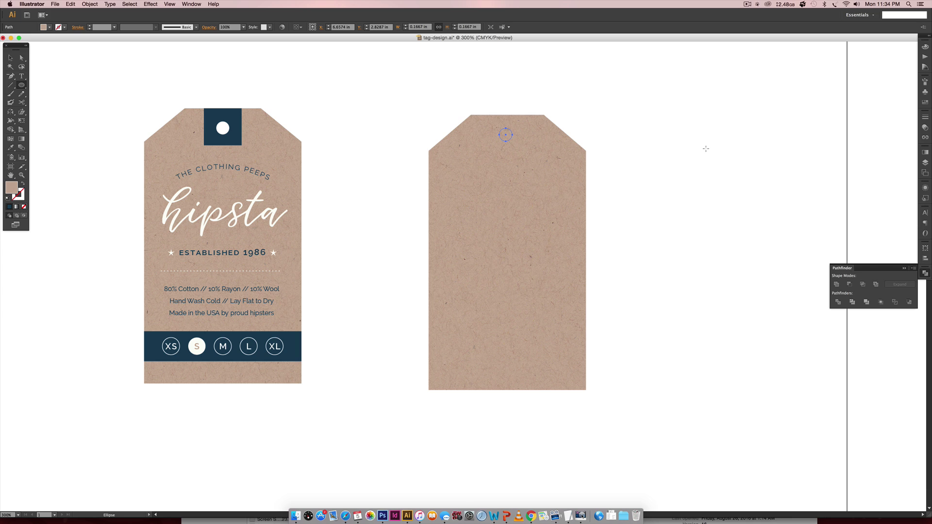
Center the circle horizontally with the tag and cut it out as a hole using Pathfinder Exclude.
key("v")
left_click_drag(400, 81, 672, 248)
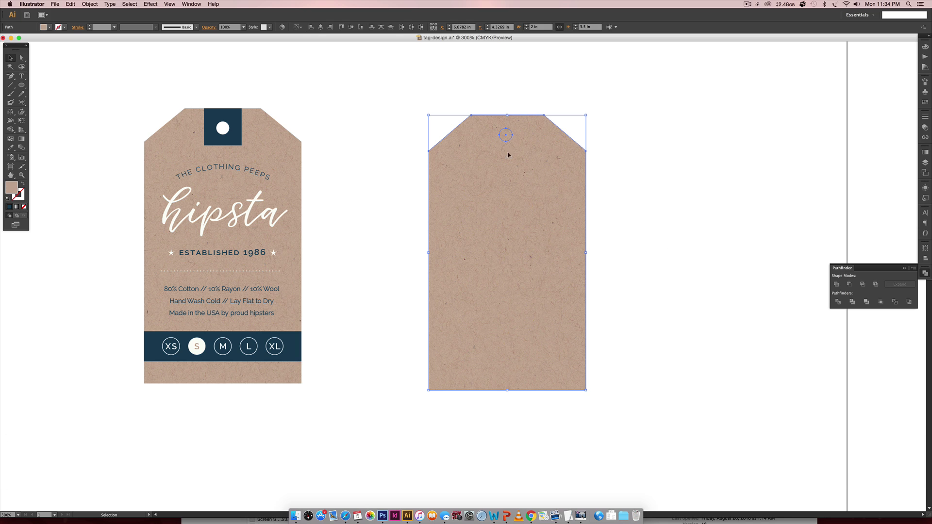
left_click(321, 27)
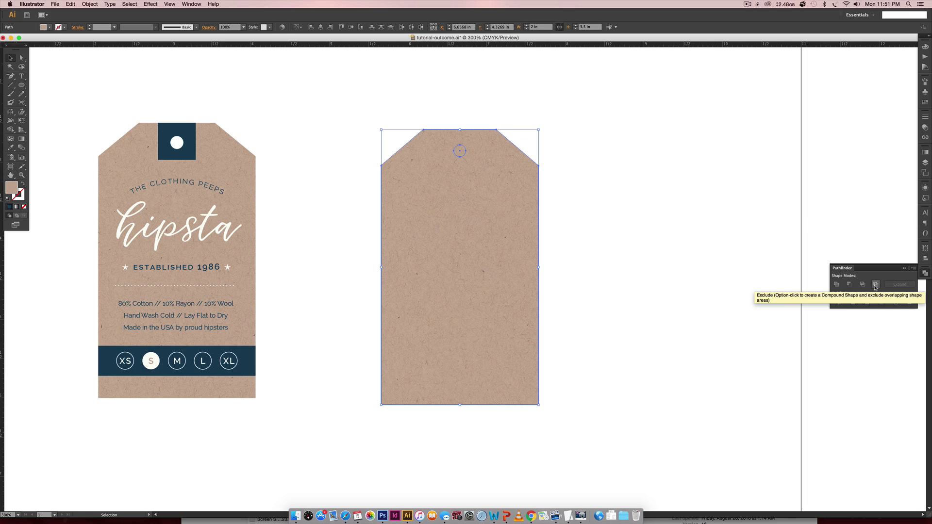
left_click(822, 285)
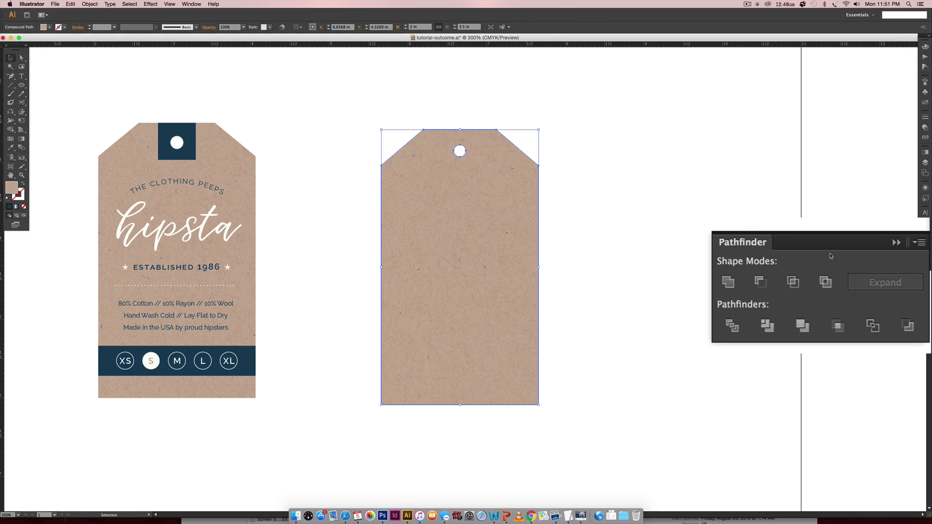
left_click(540, 162)
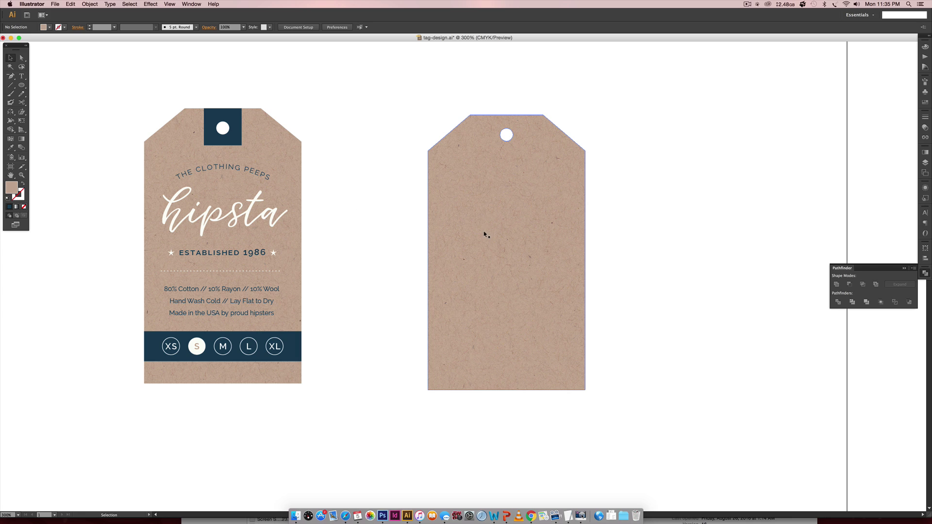
Add the text "hipsta" in Hawthorne Script Regular to the upper half of the tag and scale it to about 27.59 pt.
key("t")
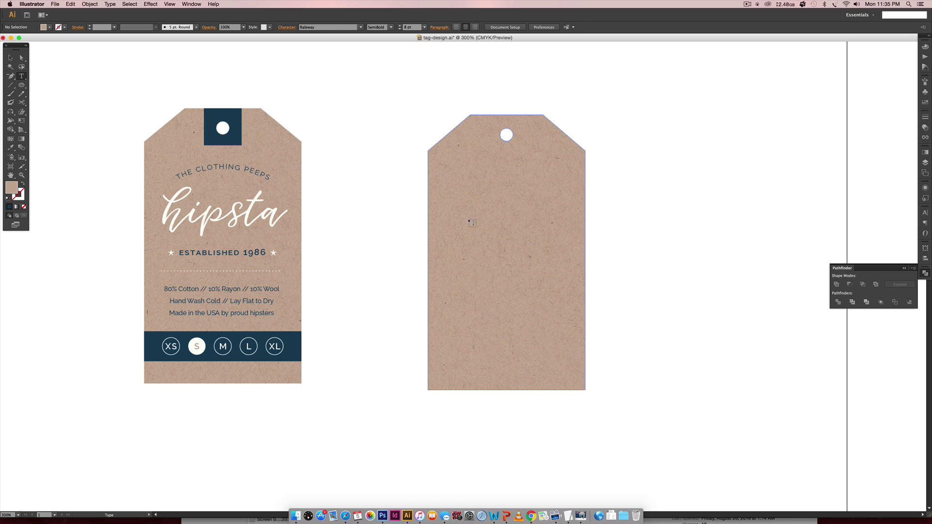
left_click(468, 219)
key("super+t")
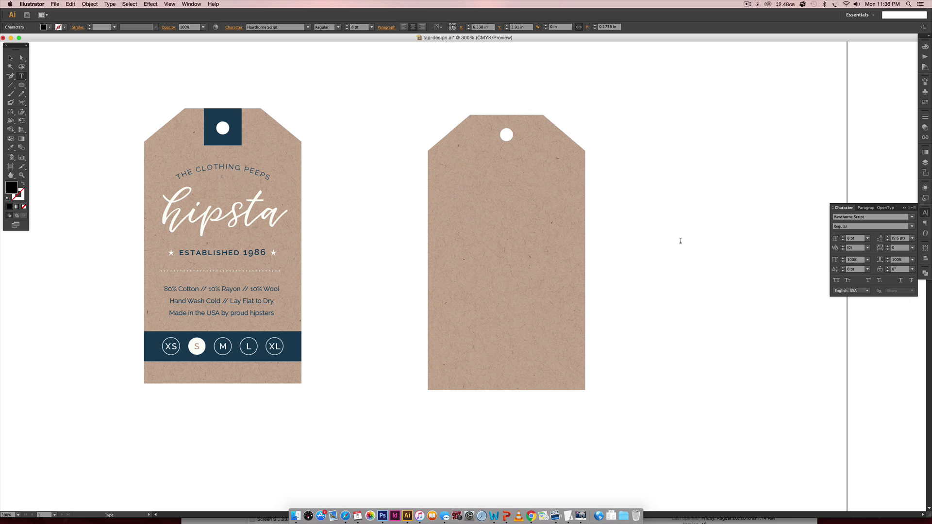
type("hipsta")
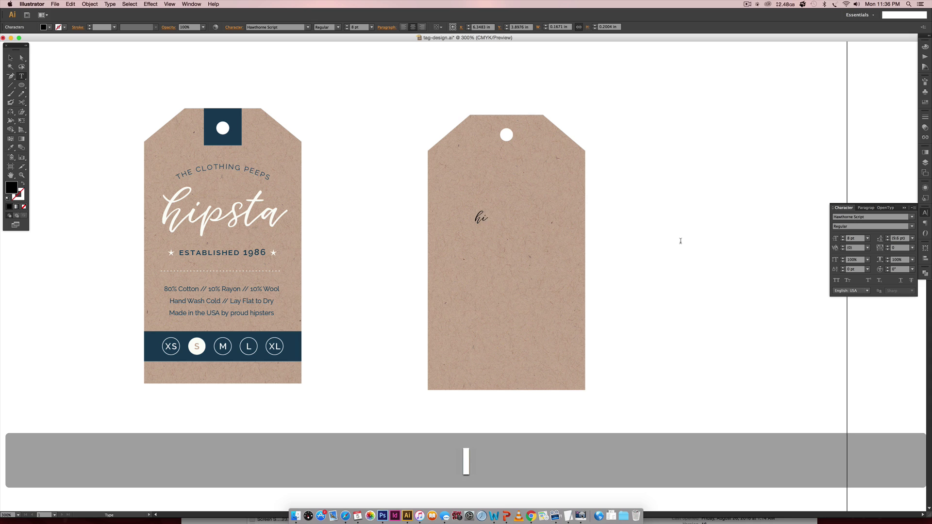
left_click(10, 57)
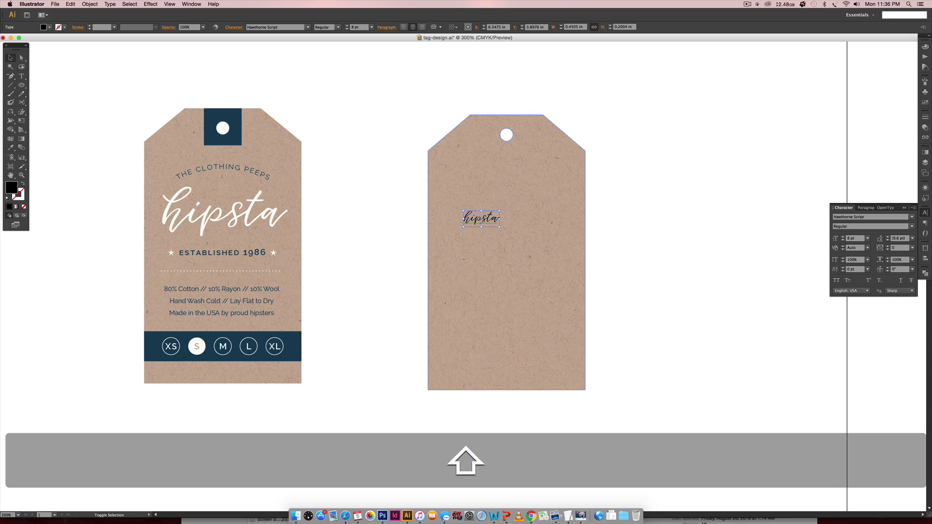
left_click_drag(495, 218, 545, 224)
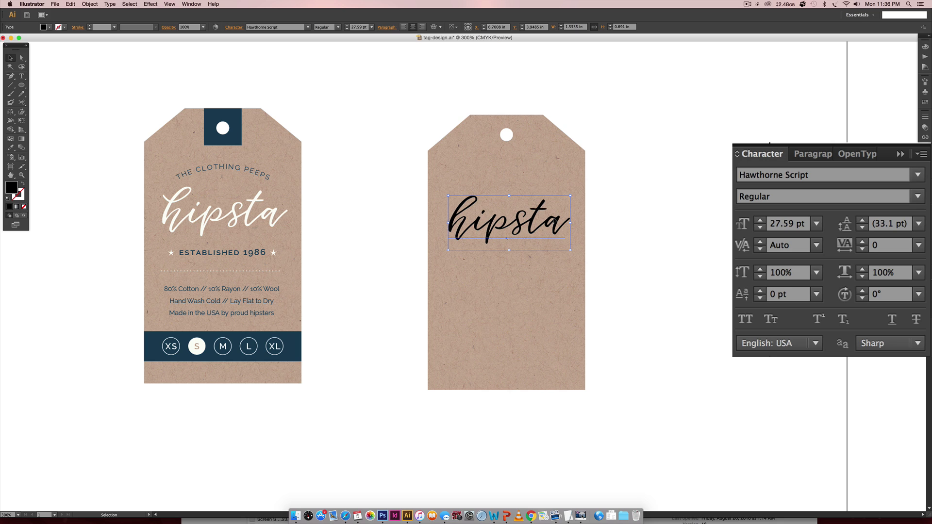
Change the letter "h" of "hipsta" to the Alternates style of Hawthorne Script and select the whole text object.
key("t")
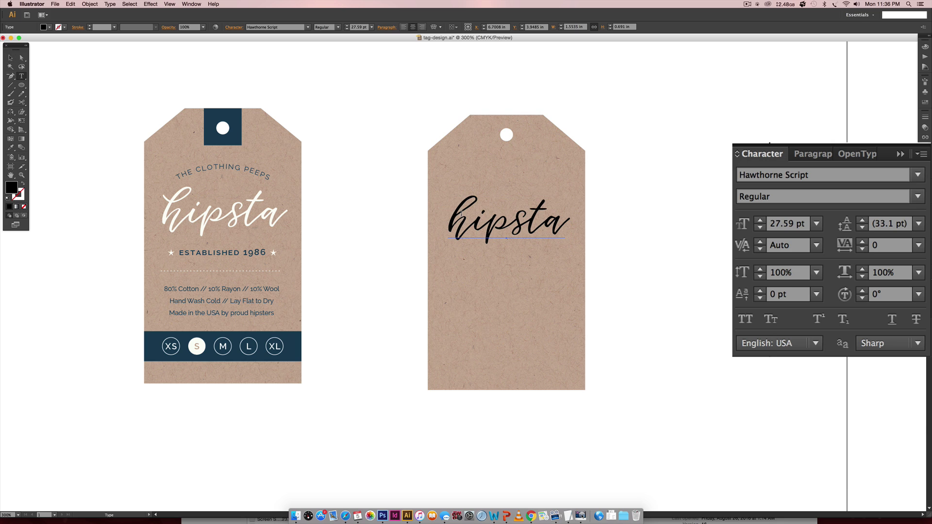
left_click_drag(473, 223, 451, 213)
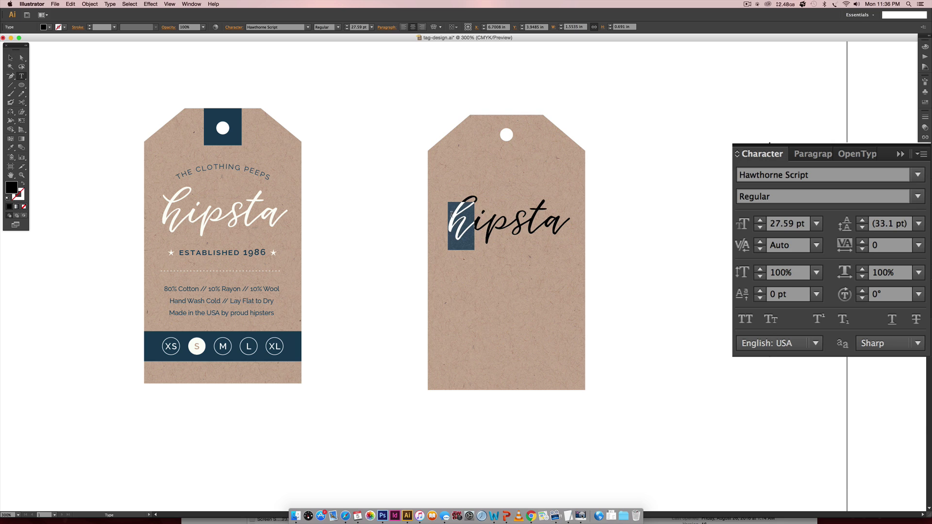
left_click(918, 196)
left_click(838, 214)
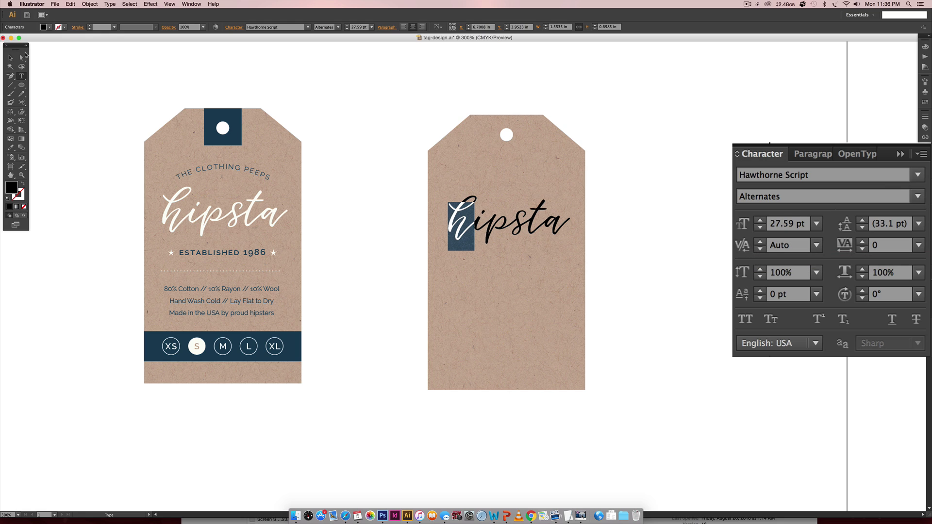
left_click(10, 57)
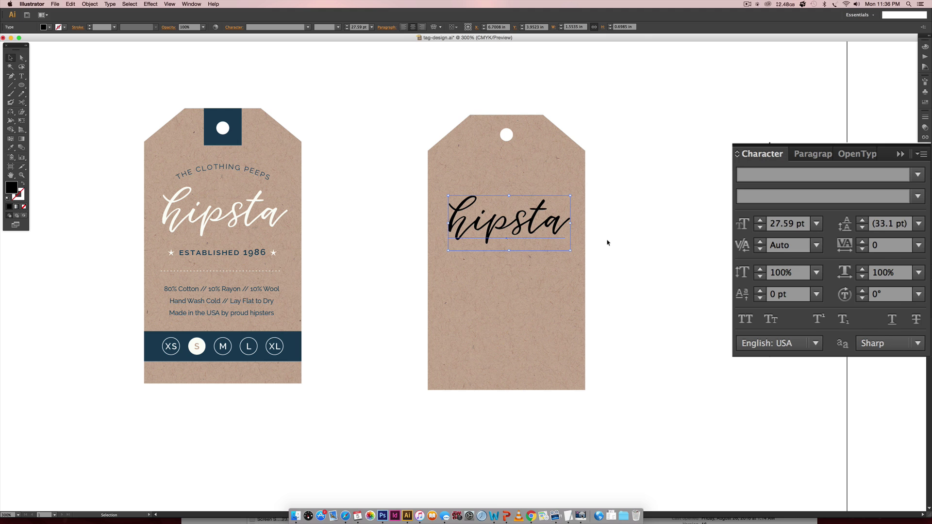
scroll(610, 245, "up", 3)
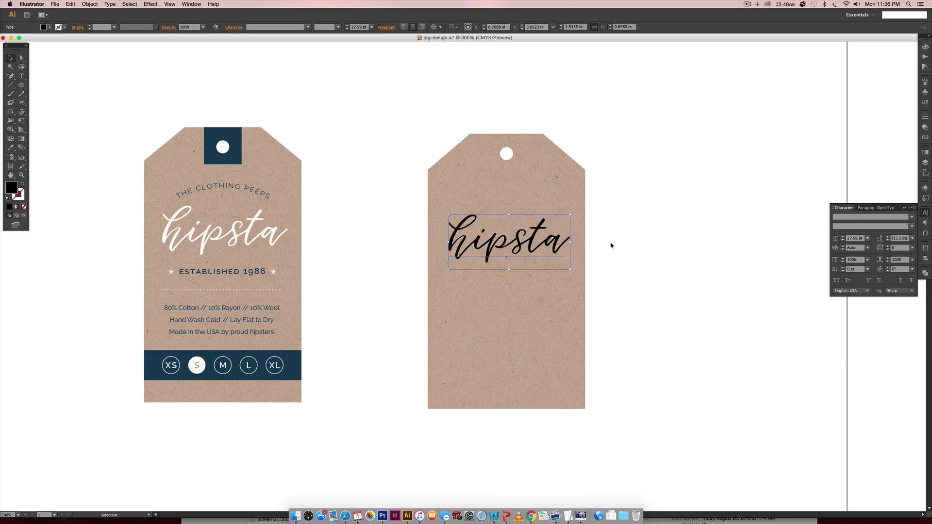
Recolor the "hipsta" lettering with the off-white palette swatch and shift it slightly down the tag.
scroll(609, 244, "left", 2)
scroll(609, 243, "up", 3)
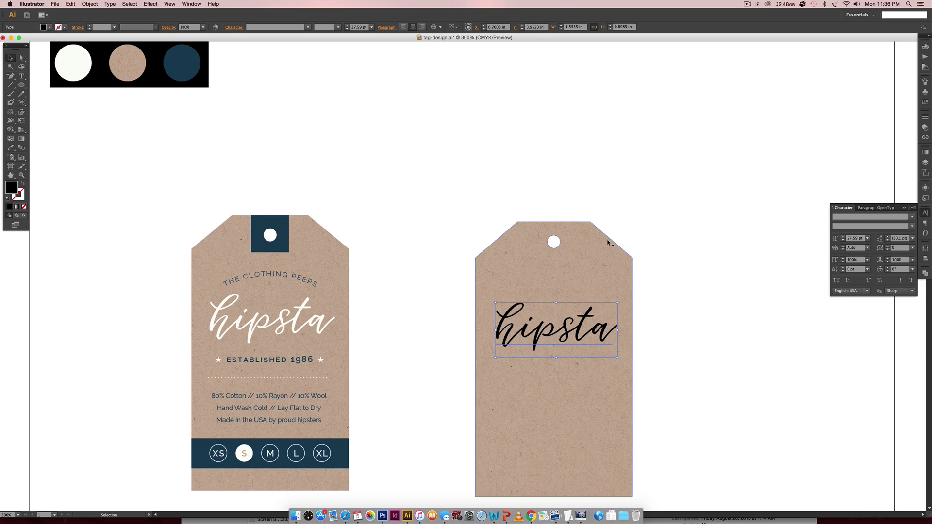
key("i")
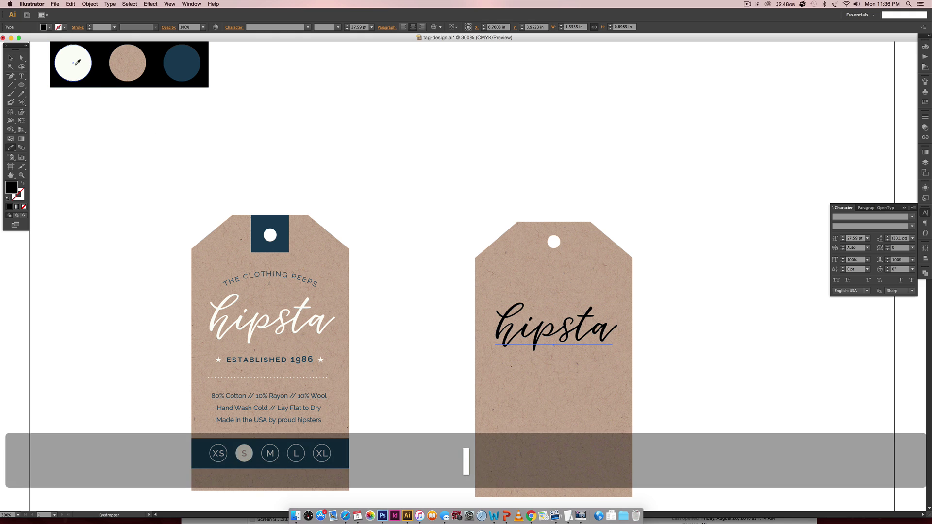
left_click(76, 63)
key("v")
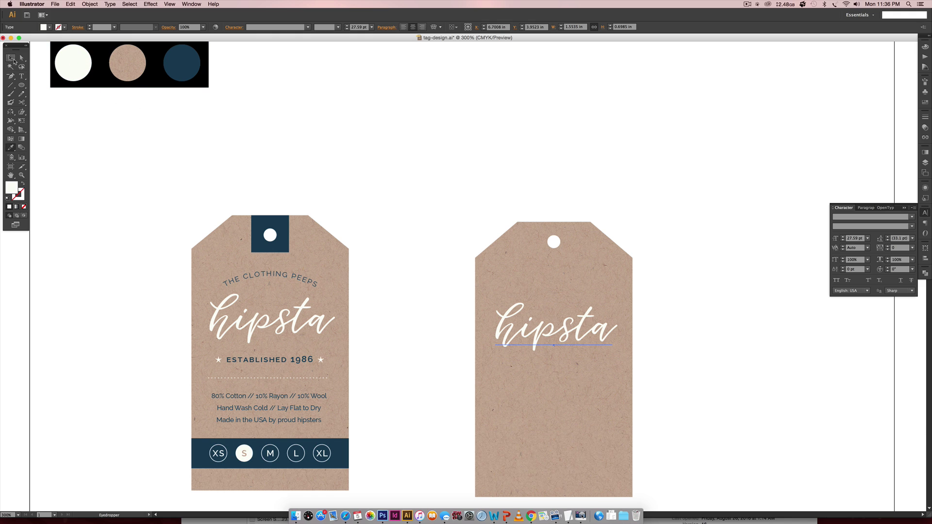
left_click(658, 283)
left_click_drag(657, 283, 608, 147)
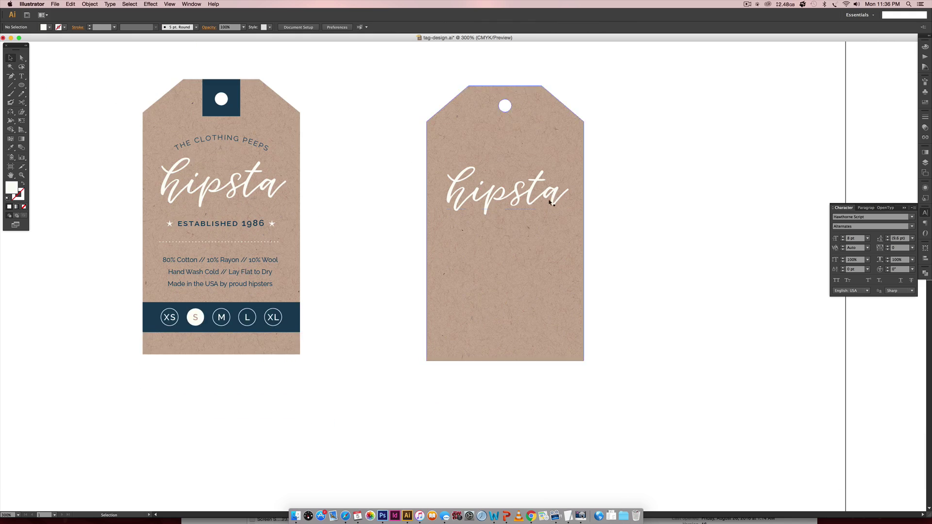
left_click_drag(533, 196, 533, 200)
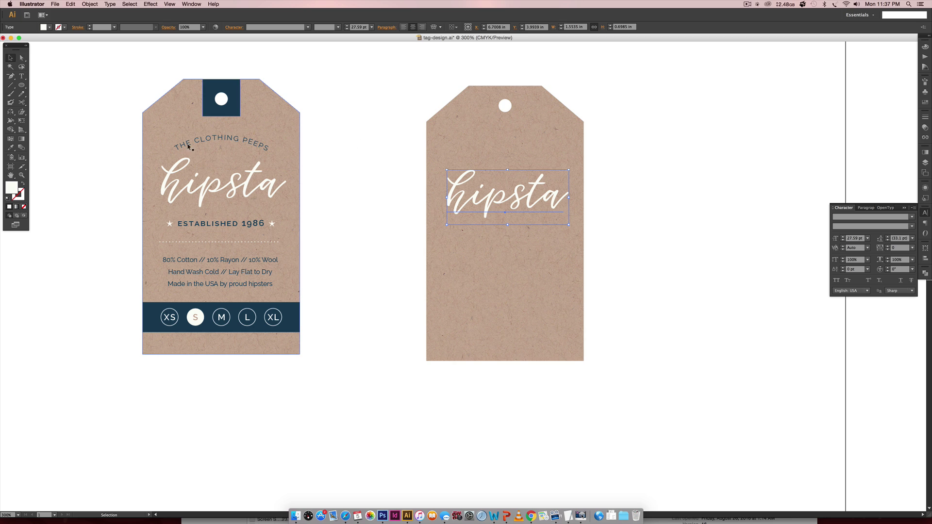
left_click(665, 167)
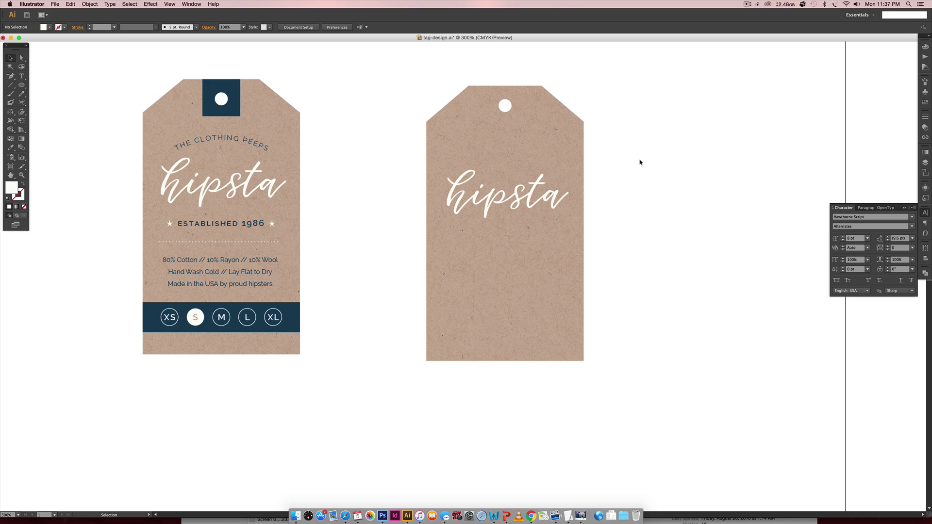
Draw an ellipse about 1.71 × 1.04 in over the "hipsta" lettering and delete its bottom anchor point to leave the upper arc.
left_click(22, 85)
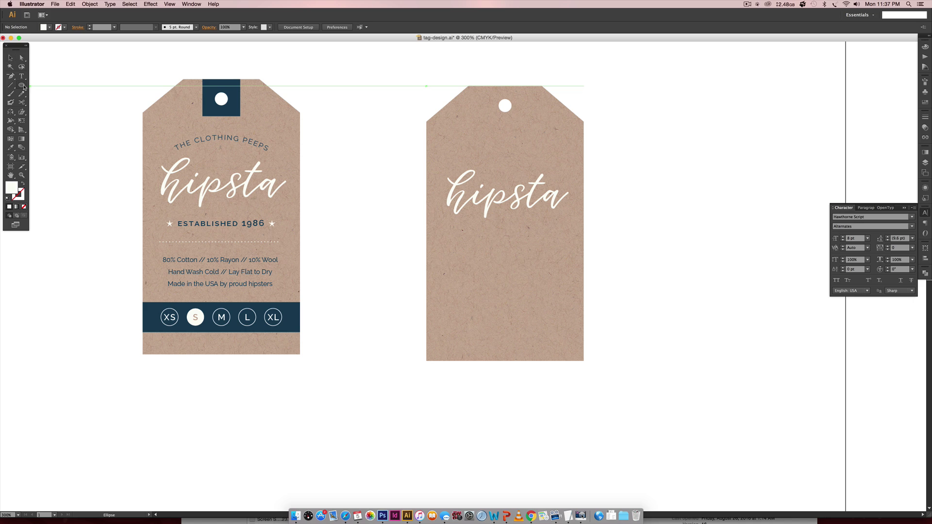
left_click_drag(440, 156, 572, 237)
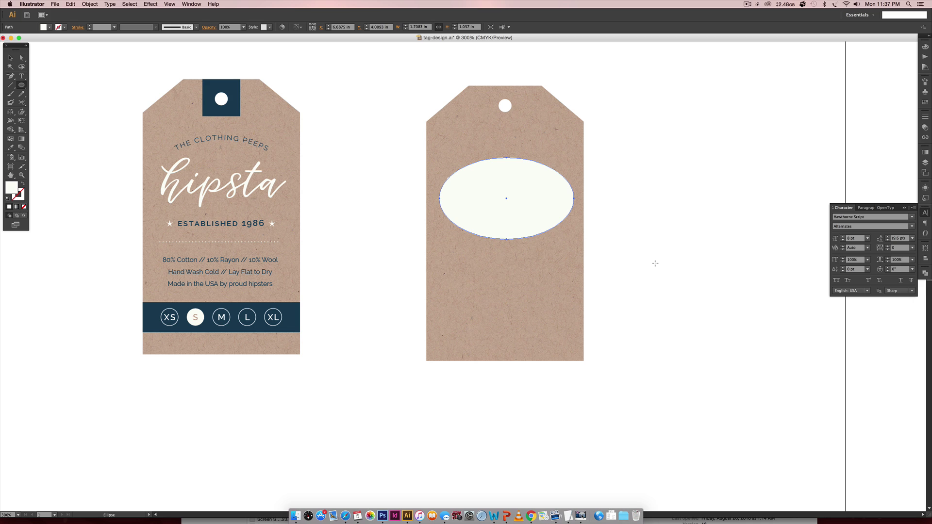
key("a")
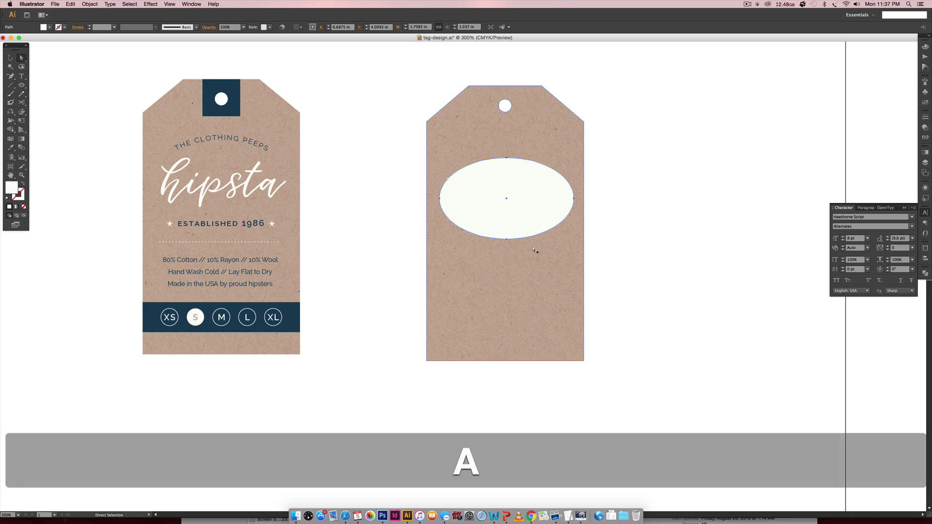
left_click(505, 238)
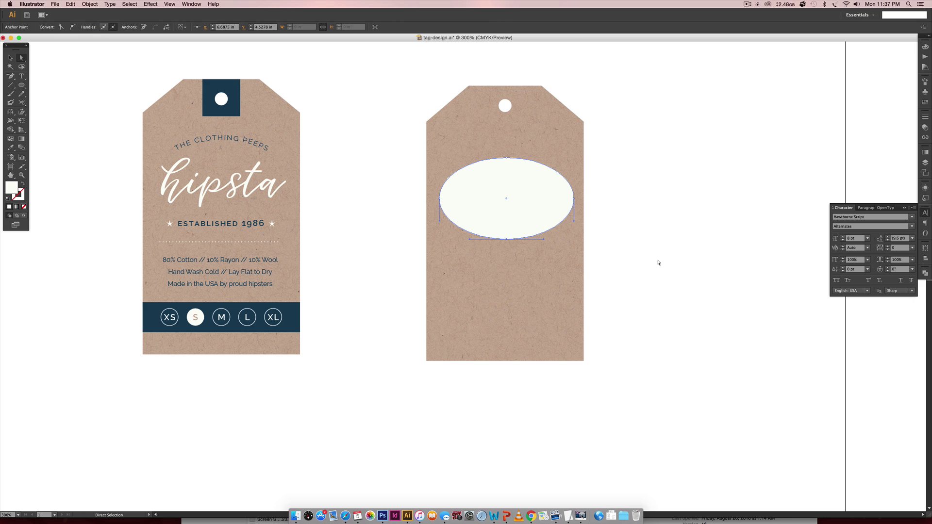
key("BackSpace")
Start center-aligned text along the arc above "hipsta" and set its font to Raleway Light.
key("t")
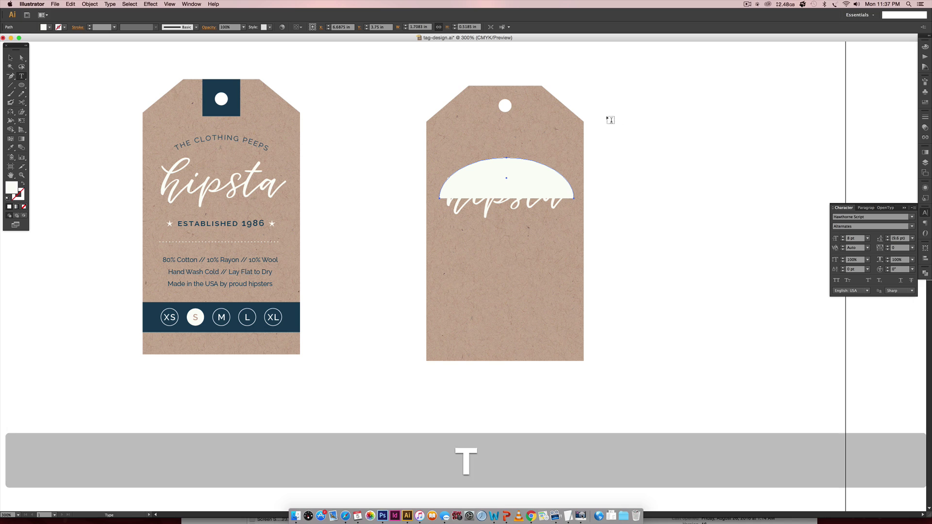
left_click(506, 157)
left_click(413, 28)
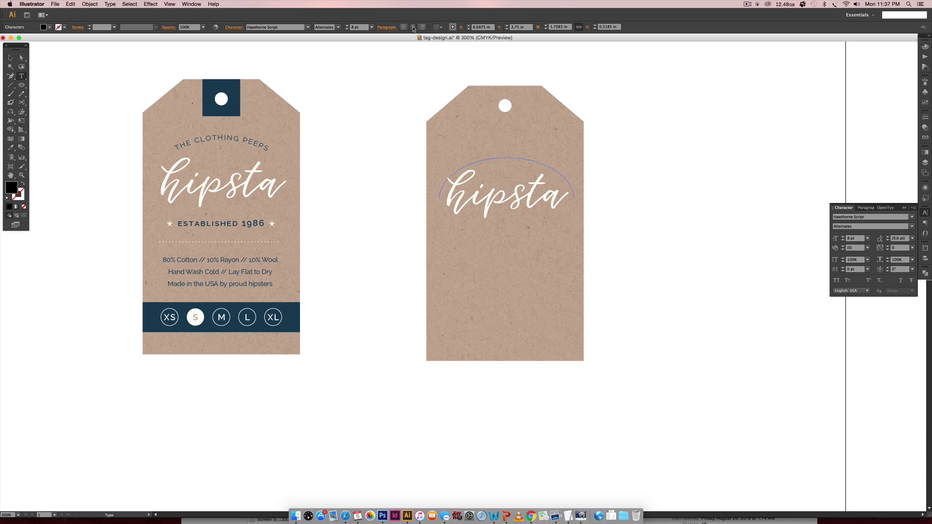
left_click(868, 217)
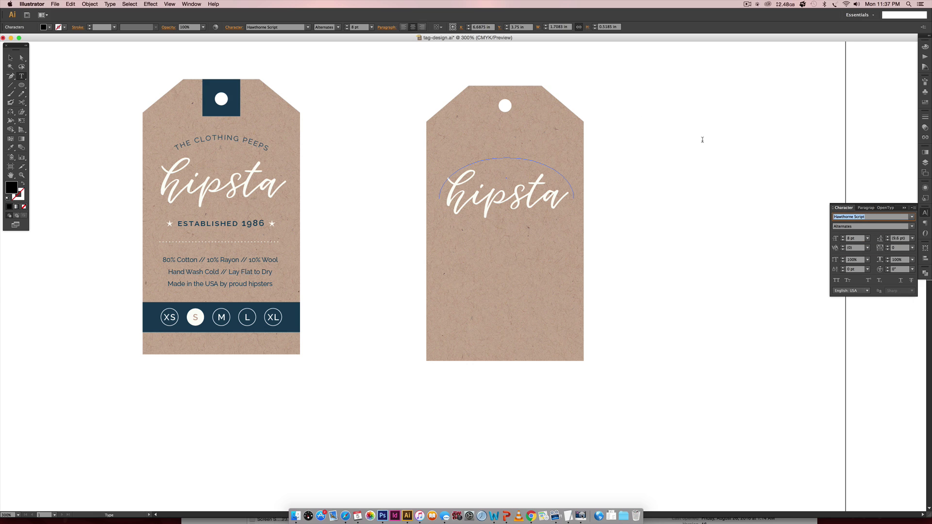
type("Raleway")
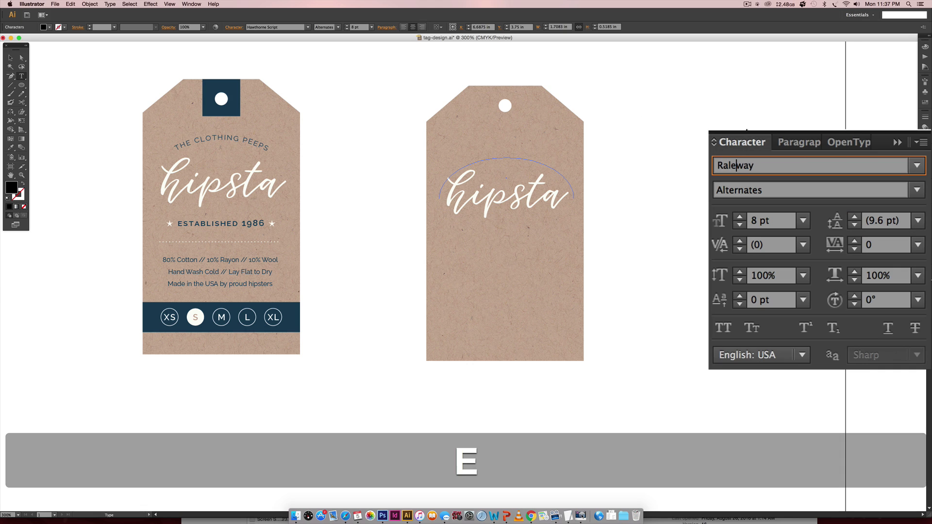
key("Return")
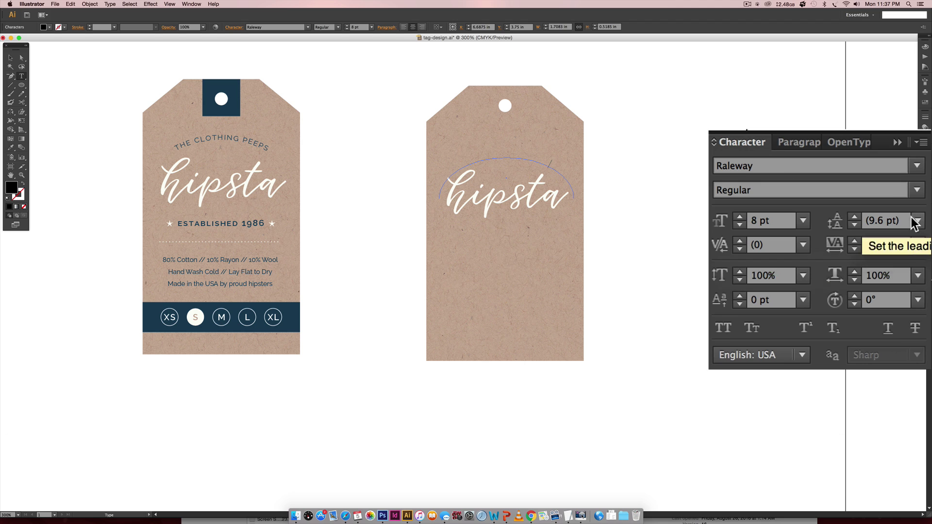
left_click(916, 190)
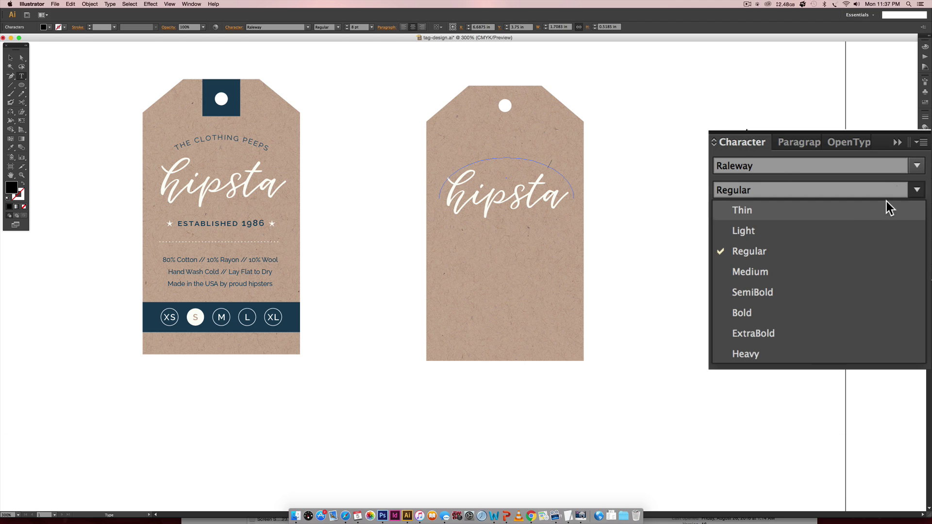
left_click(847, 231)
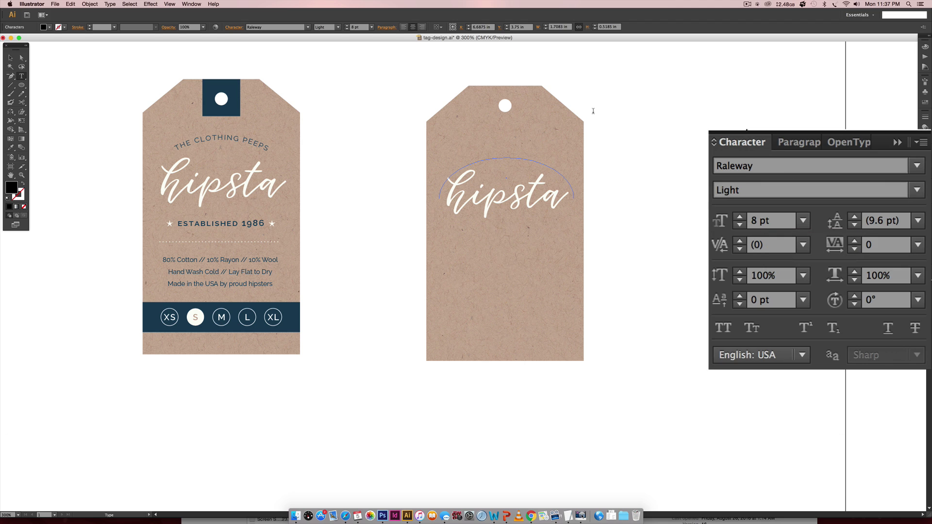
Enter "the clothing peeps" along the arc and apply All Caps to the text.
type("the cl")
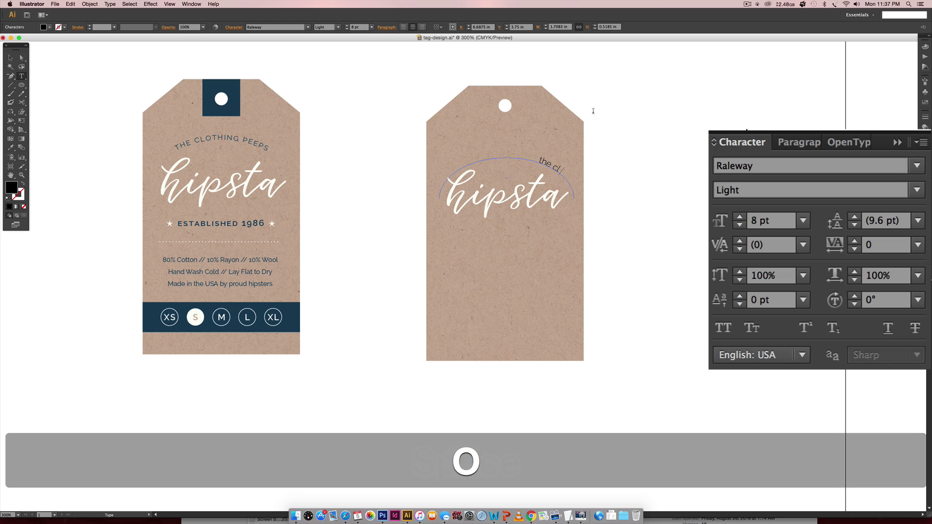
type("othing peeps")
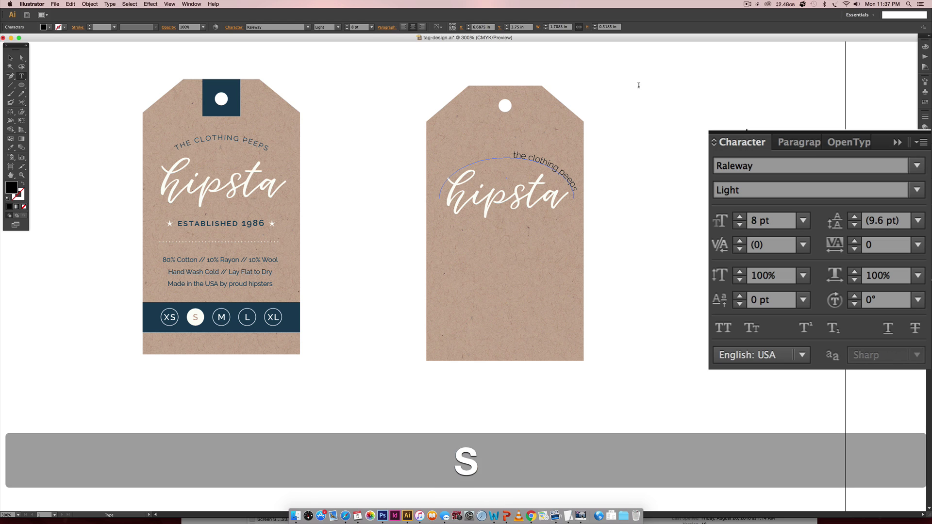
left_click(12, 60)
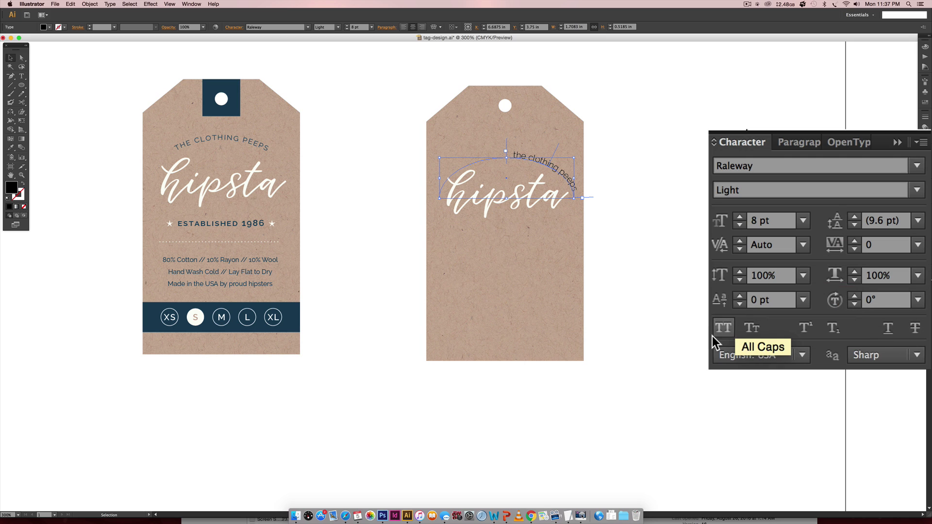
left_click(723, 328)
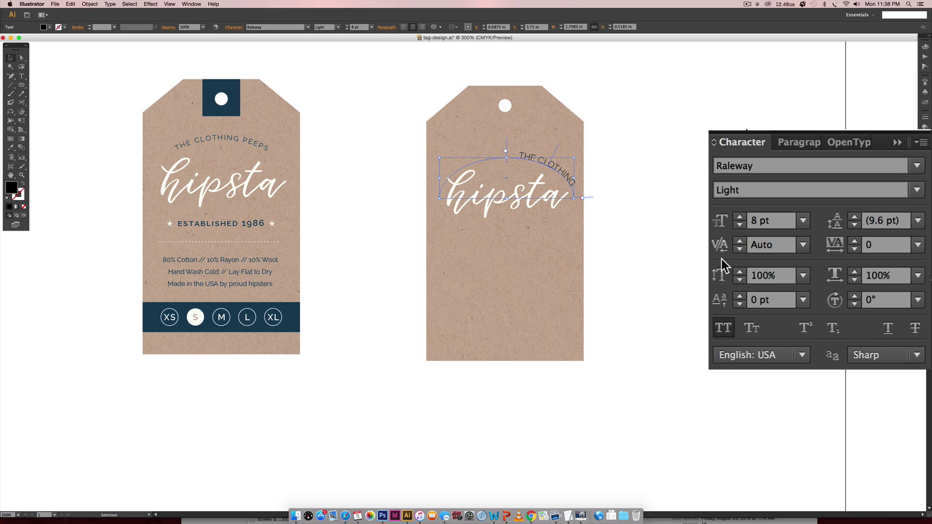
Set the arched text's size to 7 pt and its tracking to 100.
left_click(741, 223)
left_click(891, 244)
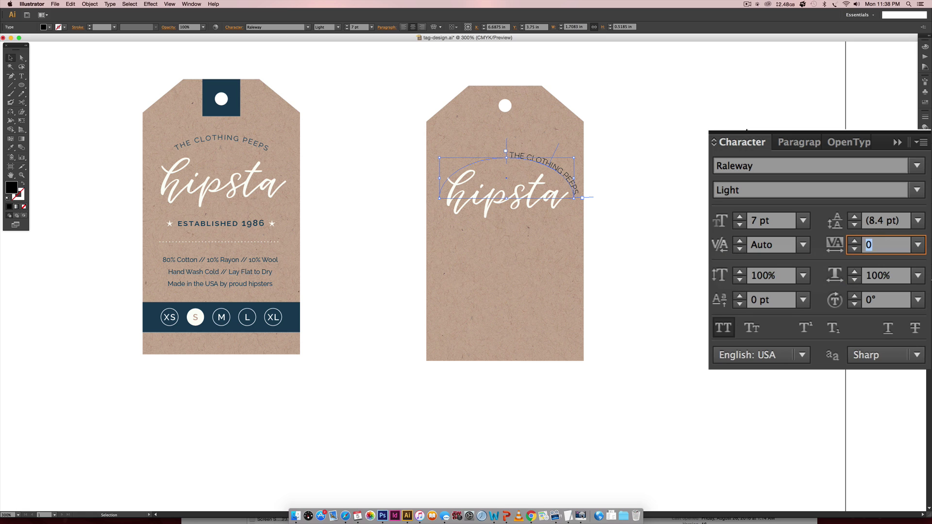
type("10")
key("BackSpace")
key("BackSpace")
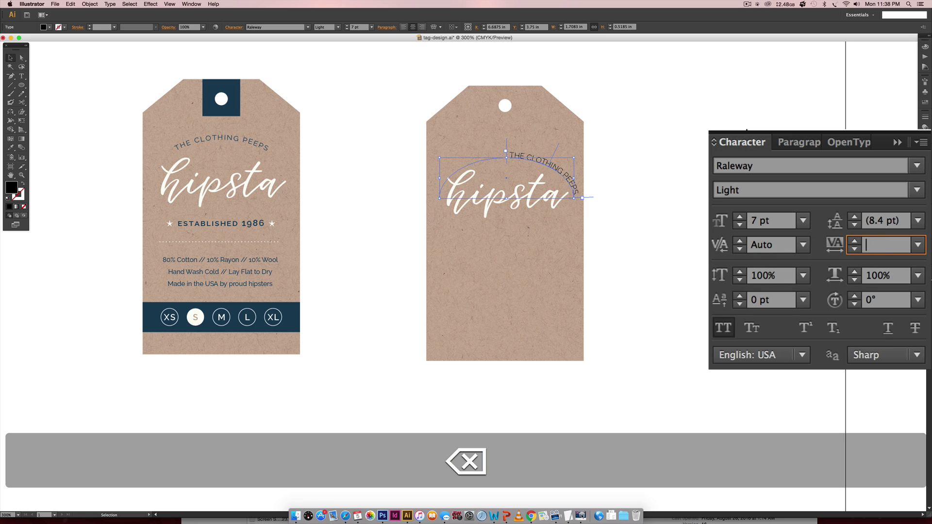
type("100")
key("Return")
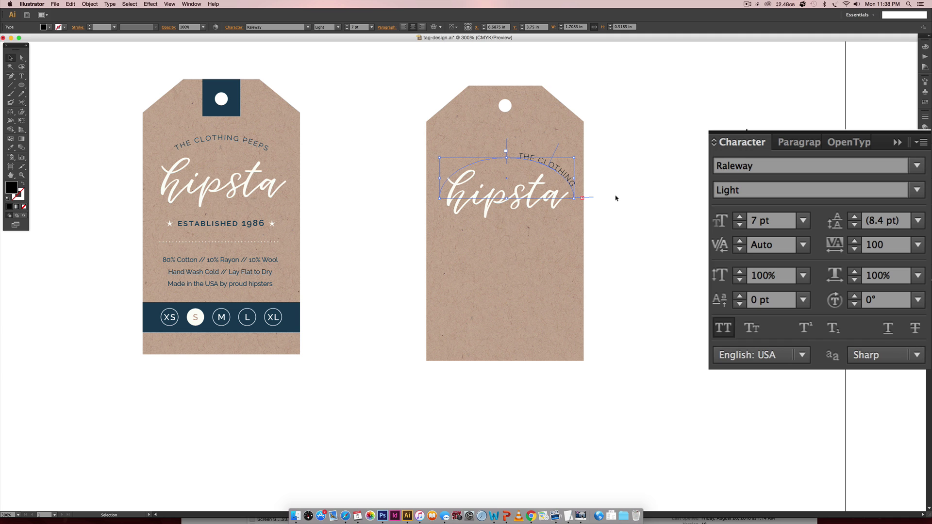
Move the arched text's start bracket to the arc's left end so "THE CLOTHING PEEPS" is centered above "hipsta".
key("a")
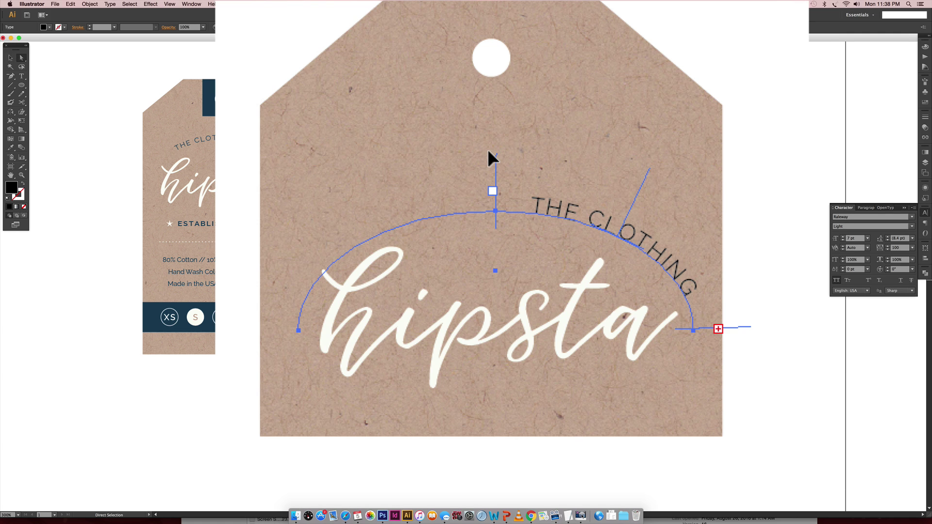
left_click_drag(489, 151, 247, 326)
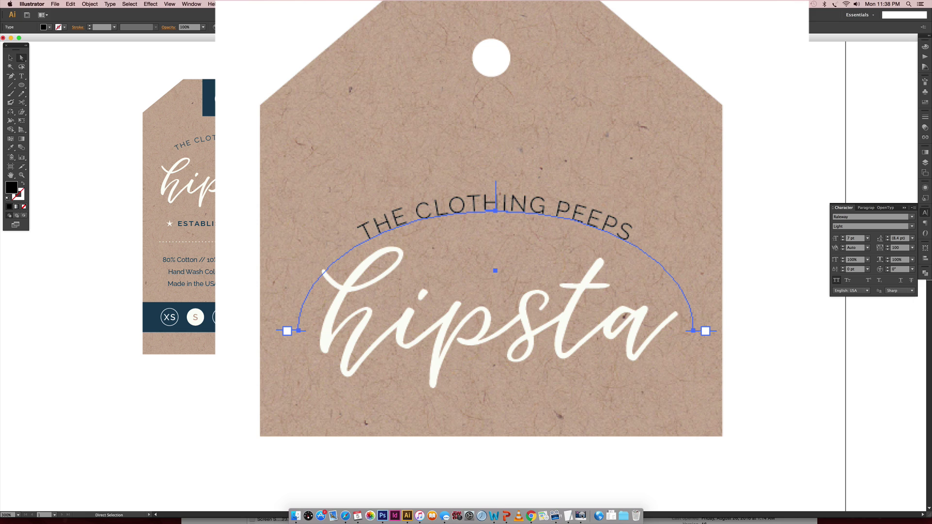
key("v")
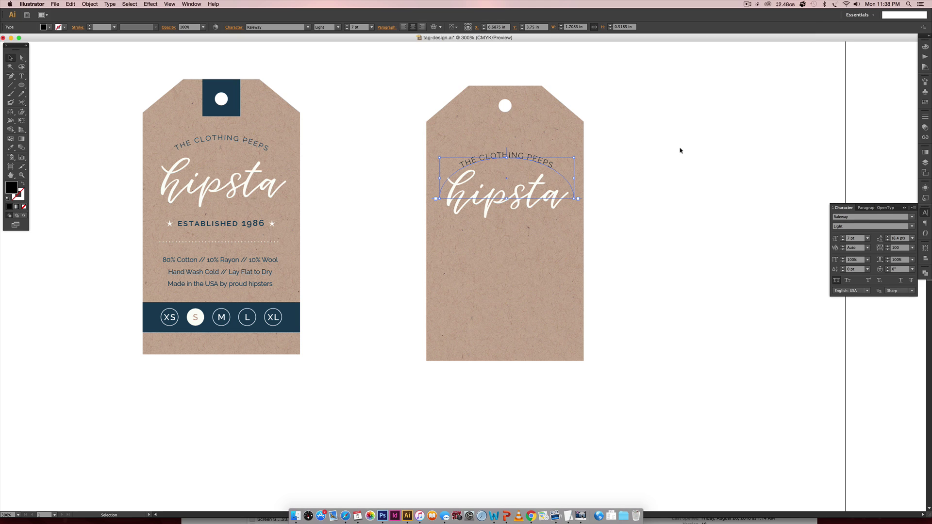
Recolor the arched "THE CLOTHING PEEPS" text with the navy palette swatch.
scroll(680, 151, "up", 8)
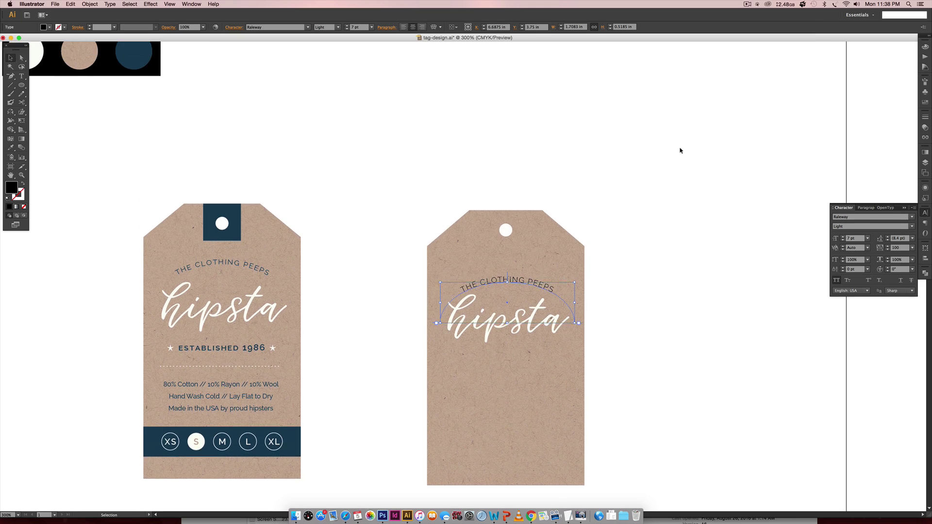
key("i")
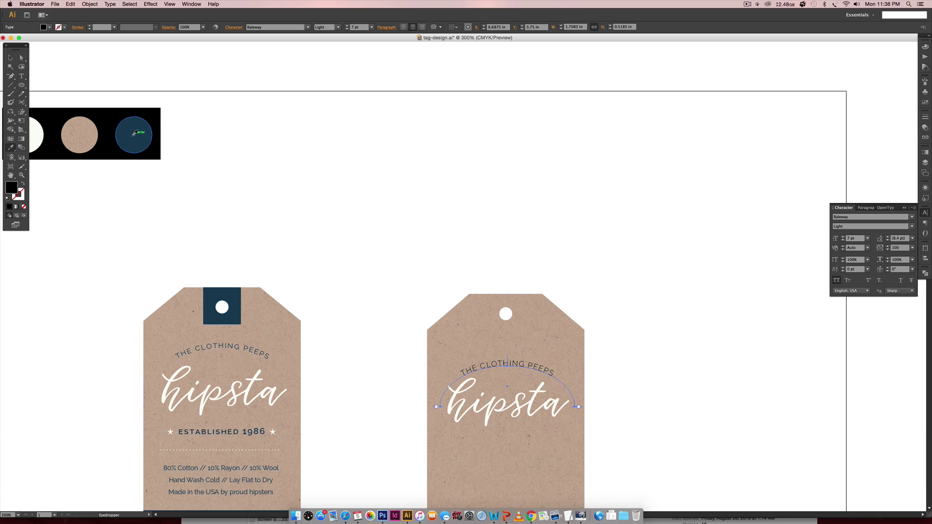
left_click(135, 133)
scroll(671, 220, "down", 2)
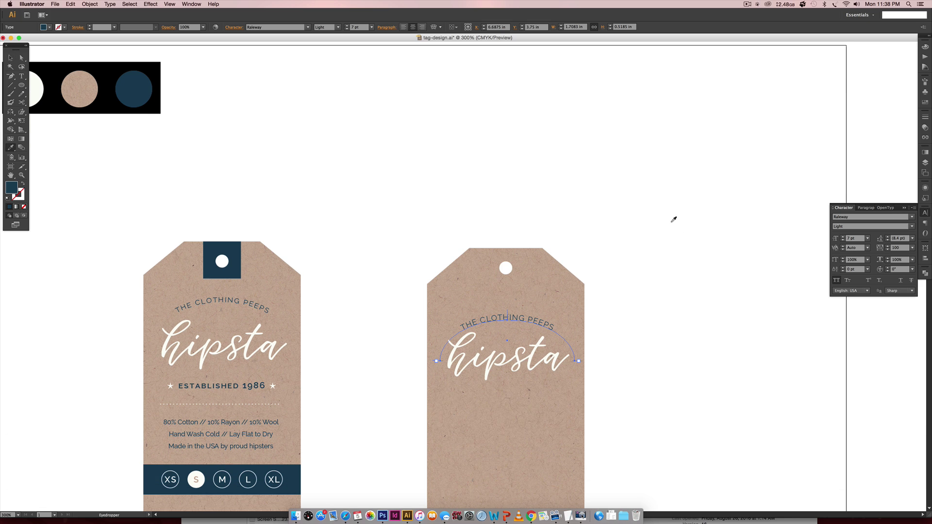
scroll(529, 319, "down", 2)
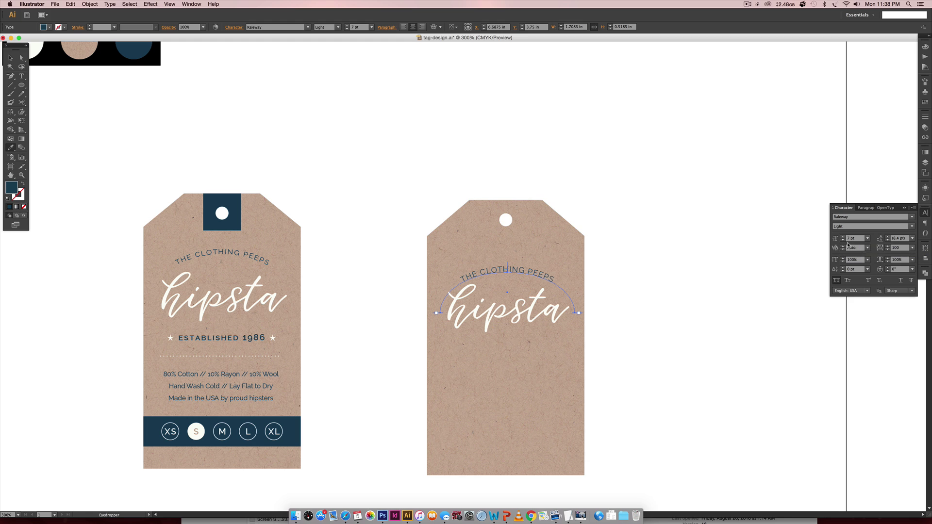
Set the font size of the arched "THE CLOTHING PEEPS" text to 6.5 pt and deselect it.
left_click(850, 240)
type("6")
key("Return")
left_click(850, 239)
type("6.")
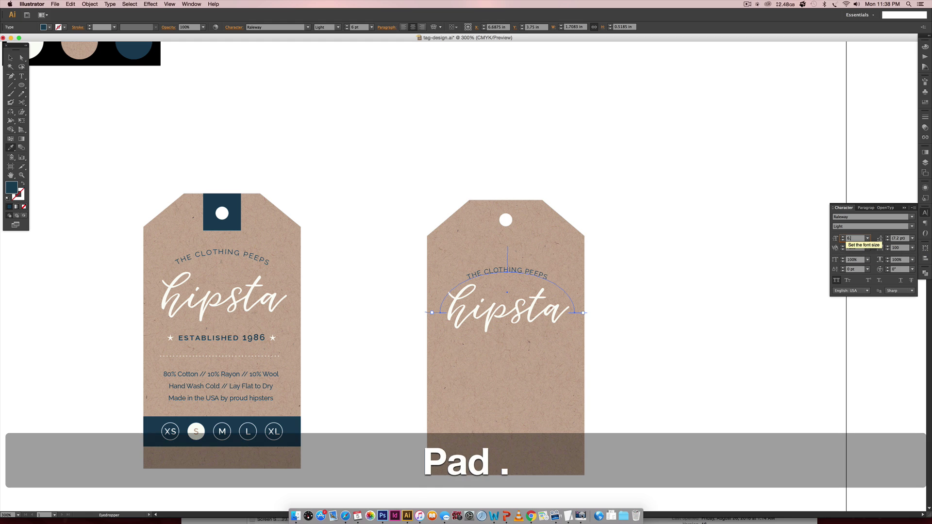
type("5")
key("Return")
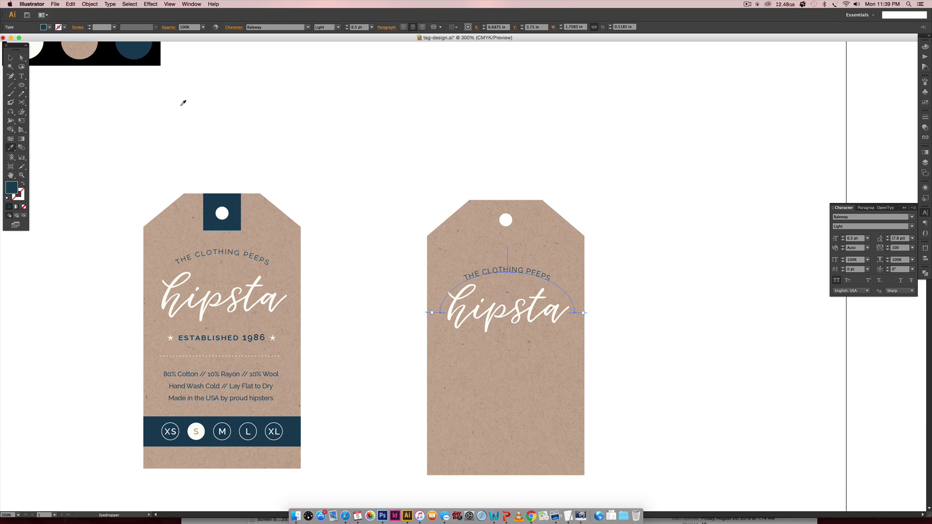
left_click(10, 57)
left_click(612, 270)
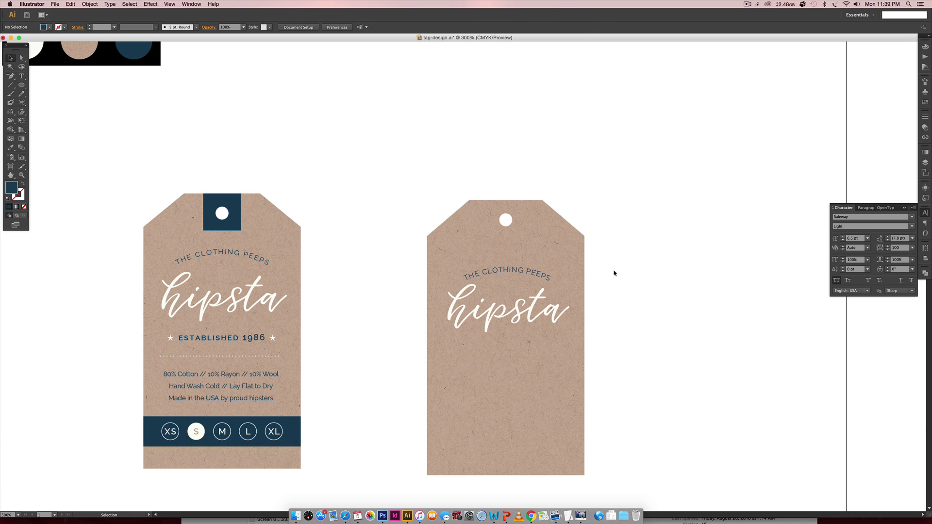
Nudge the arched "THE CLOTHING PEEPS" text slightly upward, away from the "hipsta" lettering.
left_click(543, 274)
key("Up")
key("Up")
key("Up")
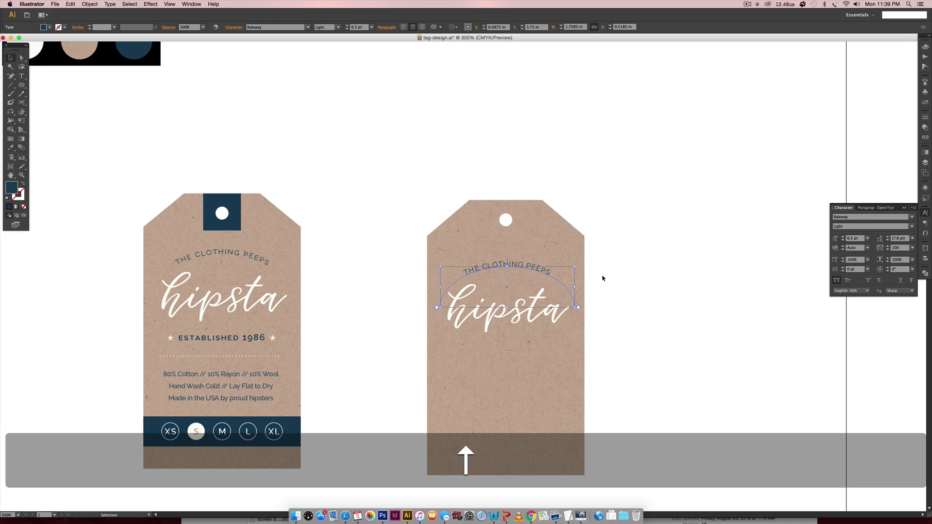
Raise the arched "THE CLOTHING PEEPS" text one more nudge and deselect it.
key("Up")
left_click(632, 253)
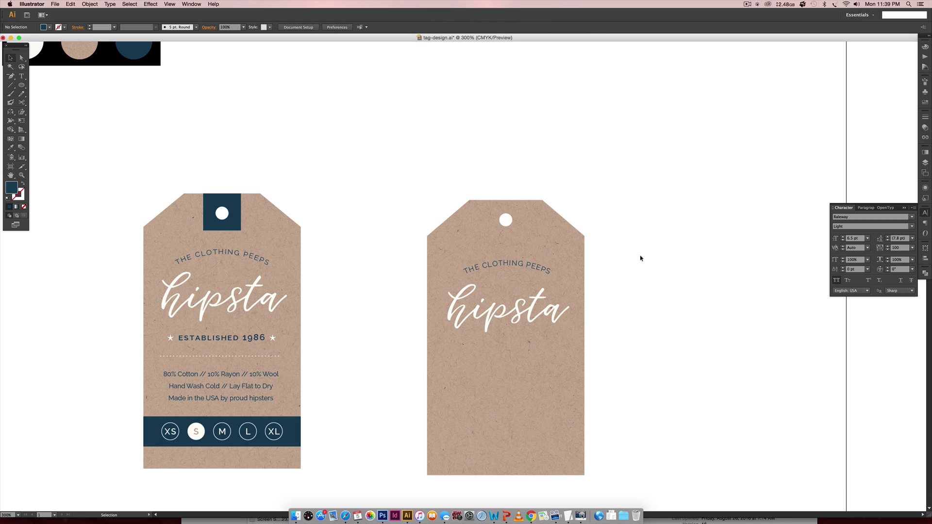
Copy "ESTABLISHED 1986" from the finished tag to just below "hipsta" on the new tag, bringing it to the front and nudging it down.
scroll(570, 281, "right", 5)
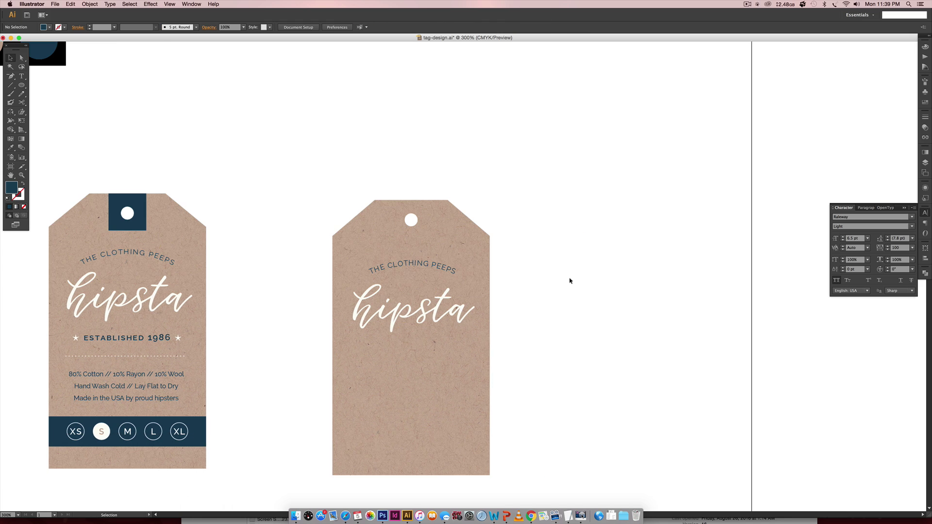
scroll(548, 273, "down", 1)
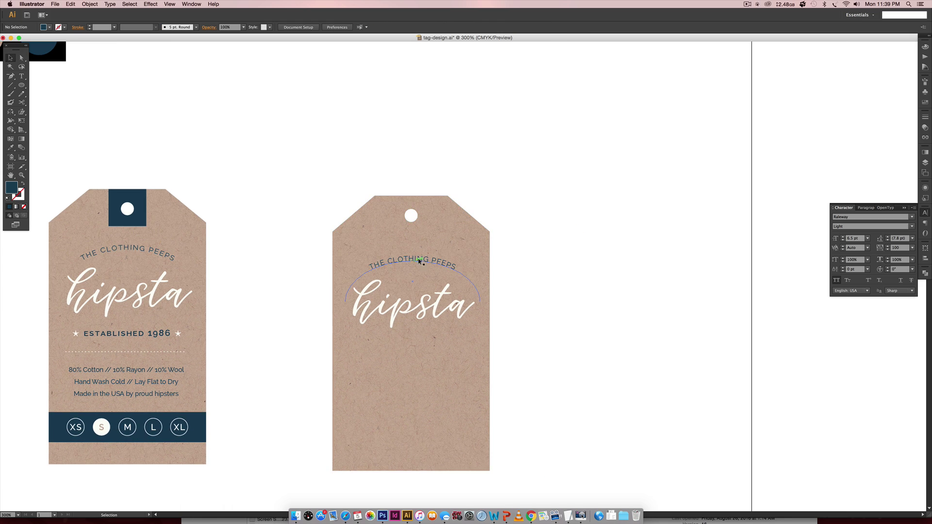
scroll(555, 288, "down", 5)
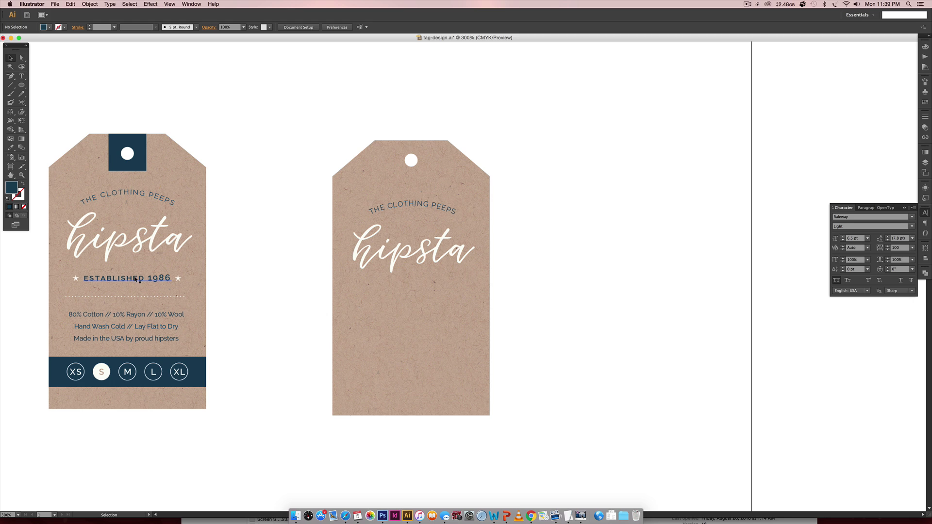
left_click_drag(148, 280, 414, 288)
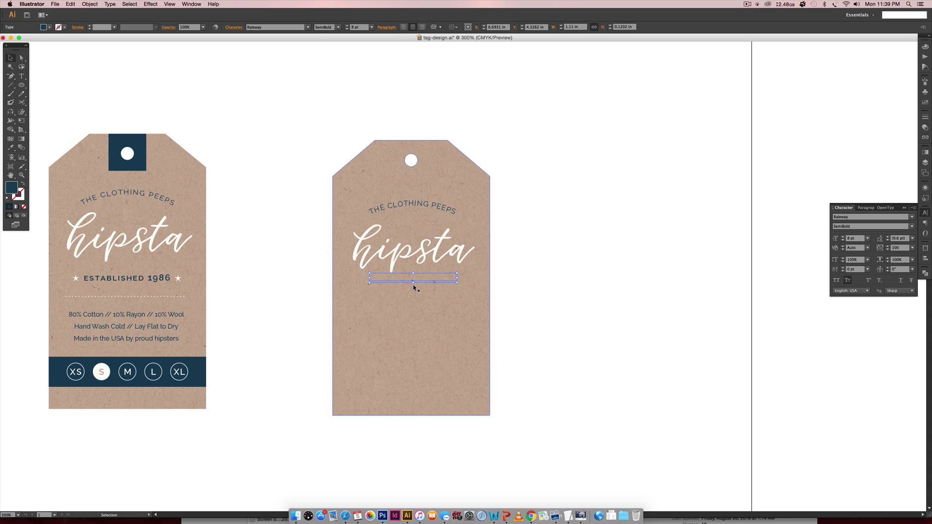
key("super+shift+bracketright")
key("Down")
key("Down")
key("Down")
key("Down")
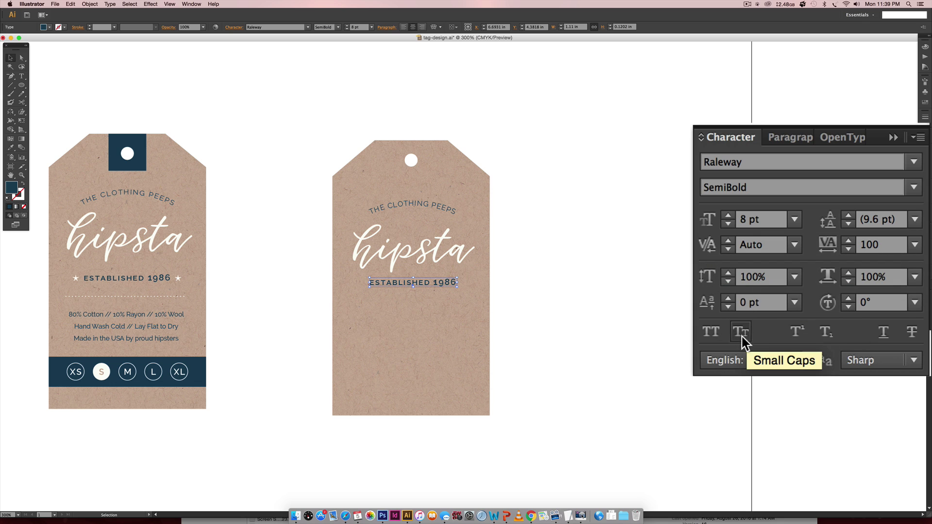
Try All Caps on "ESTABLISHED 1986" before returning it to Small Caps, and nudge the line slightly lower.
left_click(710, 335)
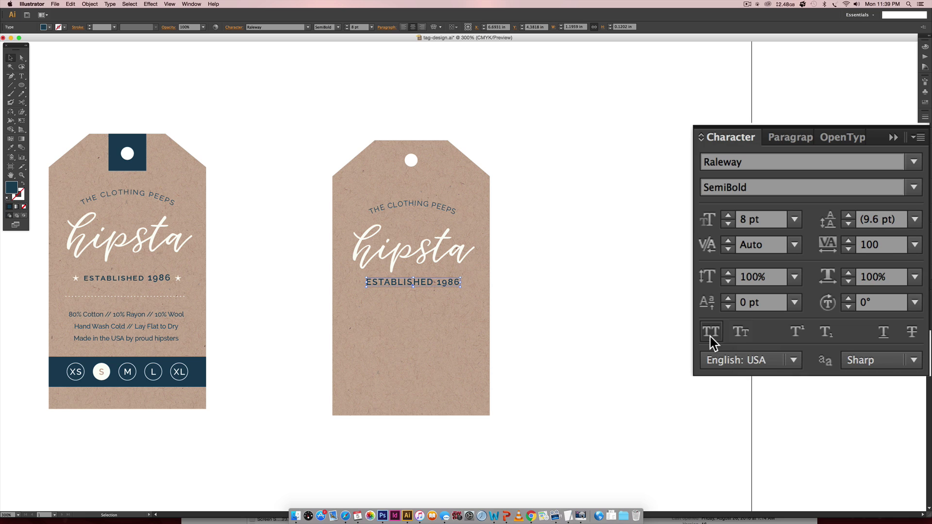
left_click(741, 331)
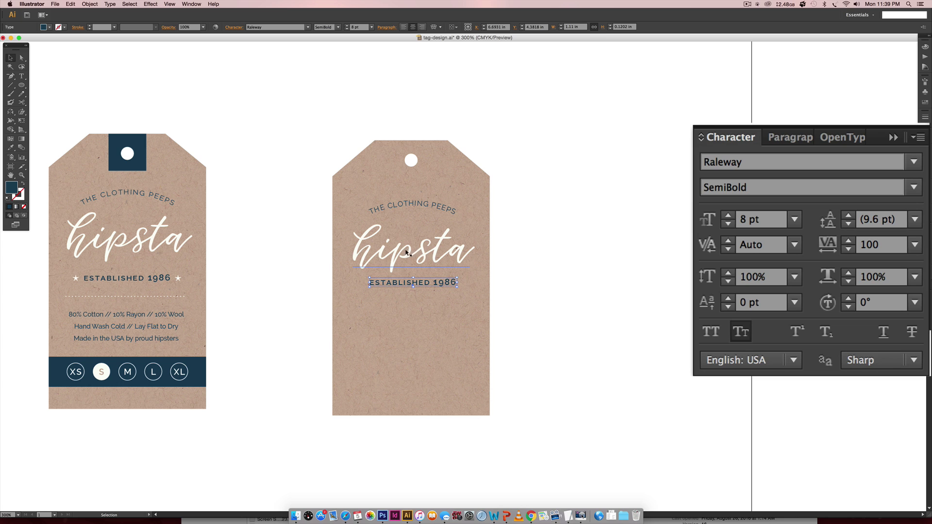
key("Down")
key("Down")
key("Down")
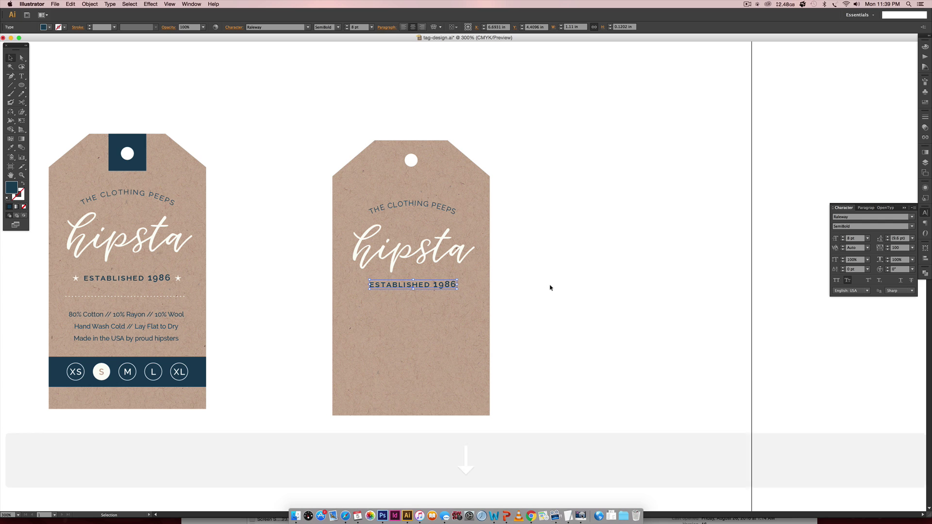
left_click(549, 288)
Try out the Star tool by drawing a five-pointed star beside the new tag with varied point shapes, and delete the star.
key("space")
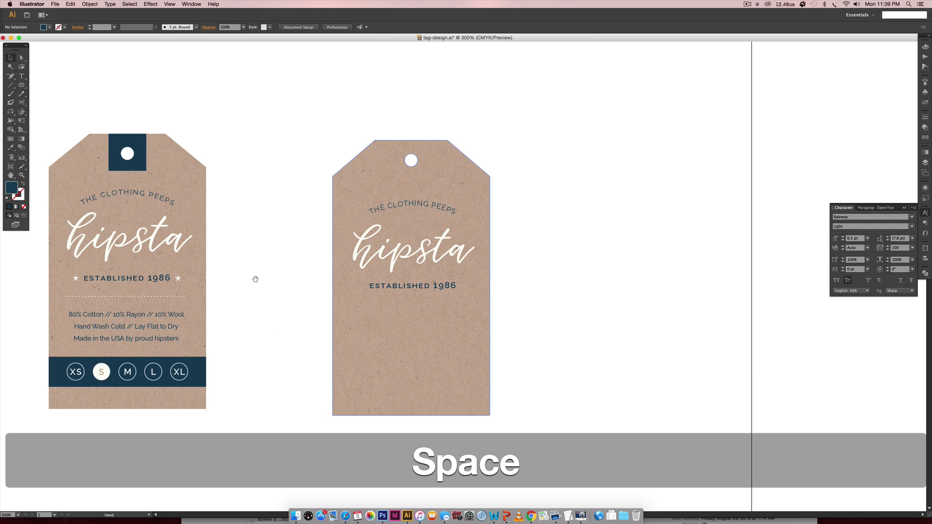
left_click_drag(254, 276, 345, 269)
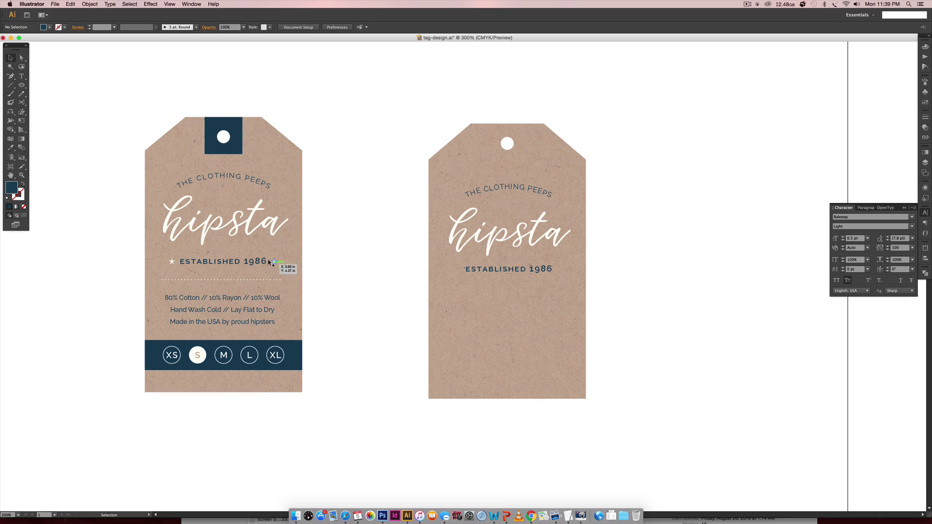
key("space")
left_click_drag(613, 320, 545, 335)
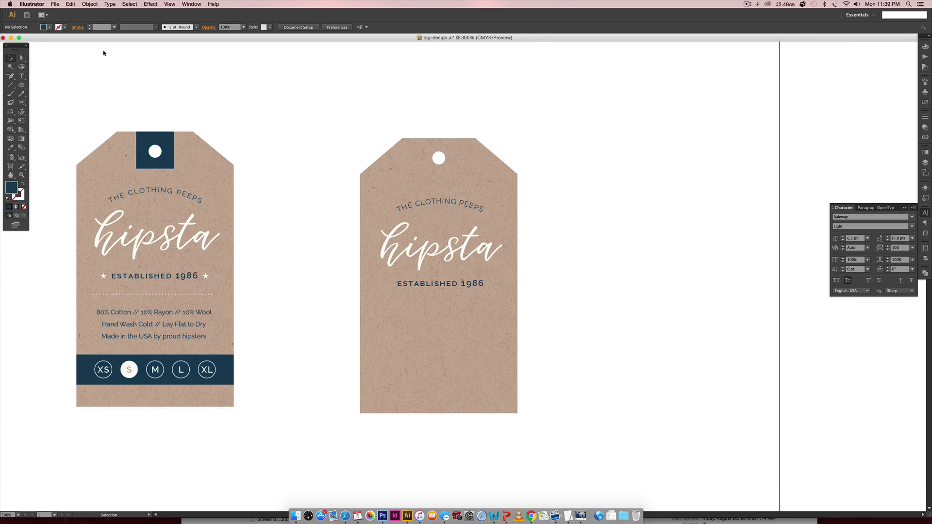
left_click(21, 86)
left_click_drag(22, 86, 43, 116)
left_click_drag(541, 278, 550, 291)
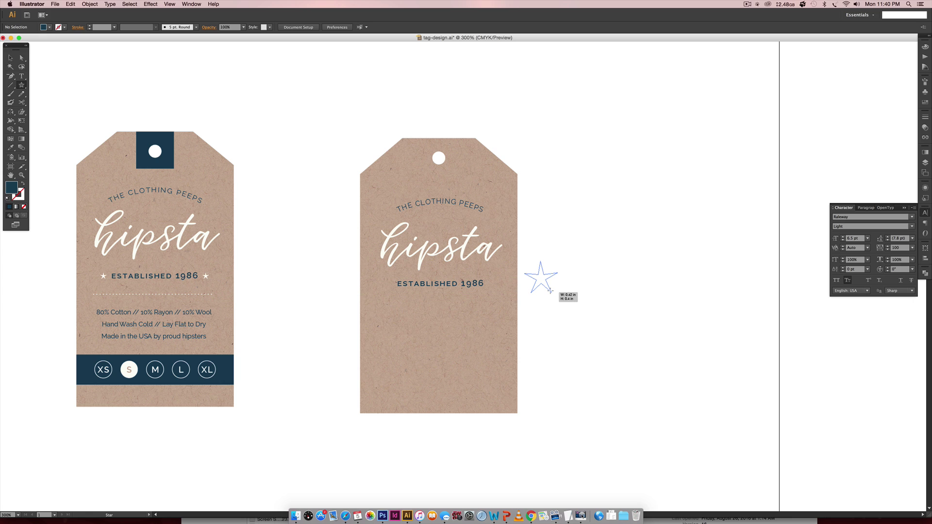
key("alt")
mouse_move(550, 291)
left_mouse_down()
mouse_move(539, 280)
mouse_move(572, 319)
mouse_move(540, 279)
mouse_move(560, 307)
mouse_move(548, 286)
left_mouse_up()
key("alt")
key("super")
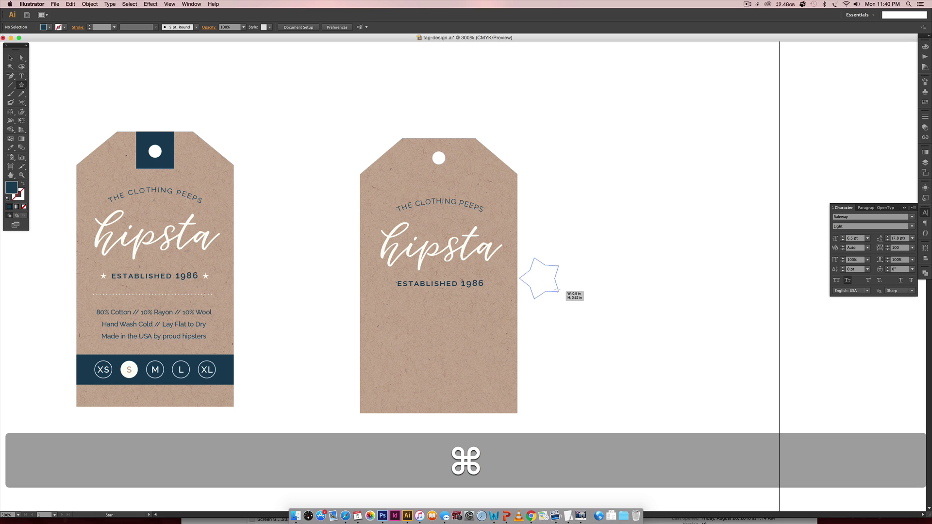
left_click_drag(557, 290, 574, 304)
left_click_drag(586, 320, 540, 278)
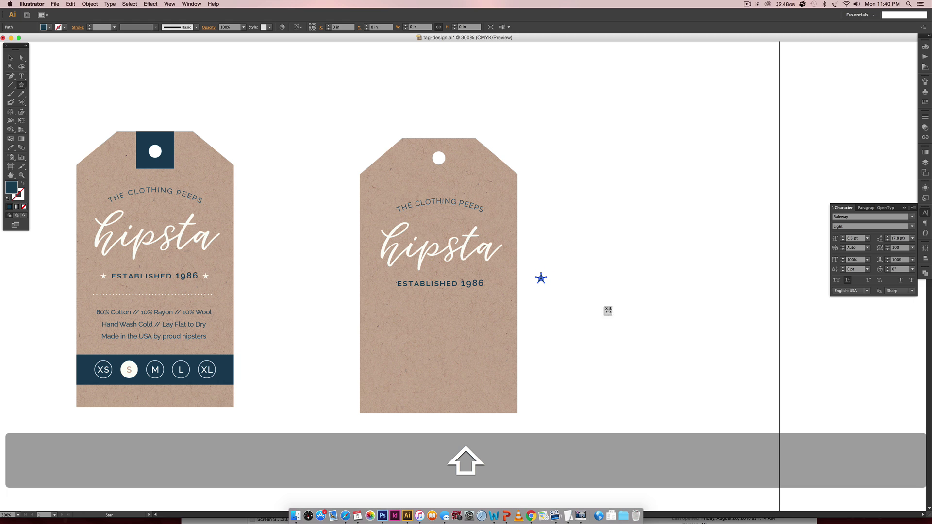
key("BackSpace")
key("v")
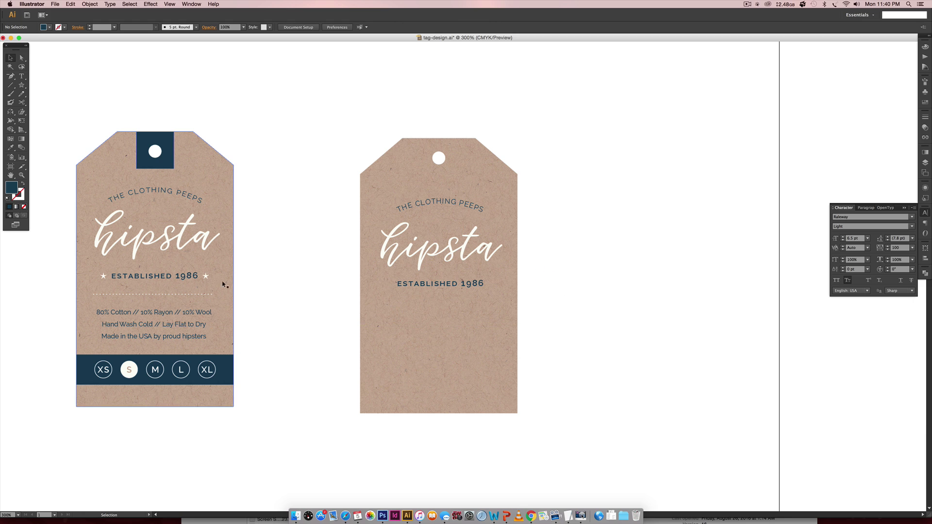
Copy the finished tag's two white stars to either side of "ESTABLISHED 1986" on the new tag, level with the text and in front.
left_click(206, 276)
left_click(100, 275, "shift")
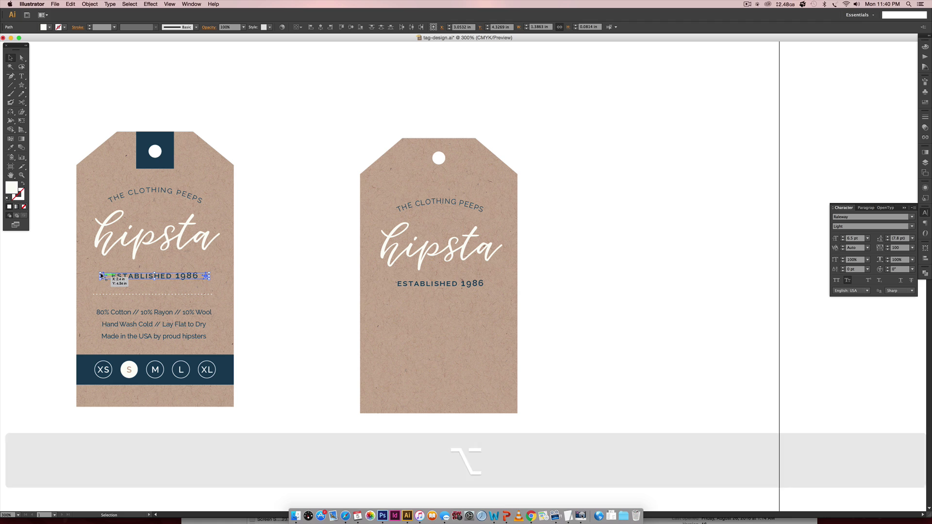
left_click_drag(100, 275, 386, 289)
key("Down")
key("Down")
key("Down")
key("Down")
key("Down")
key("Down")
key("Down")
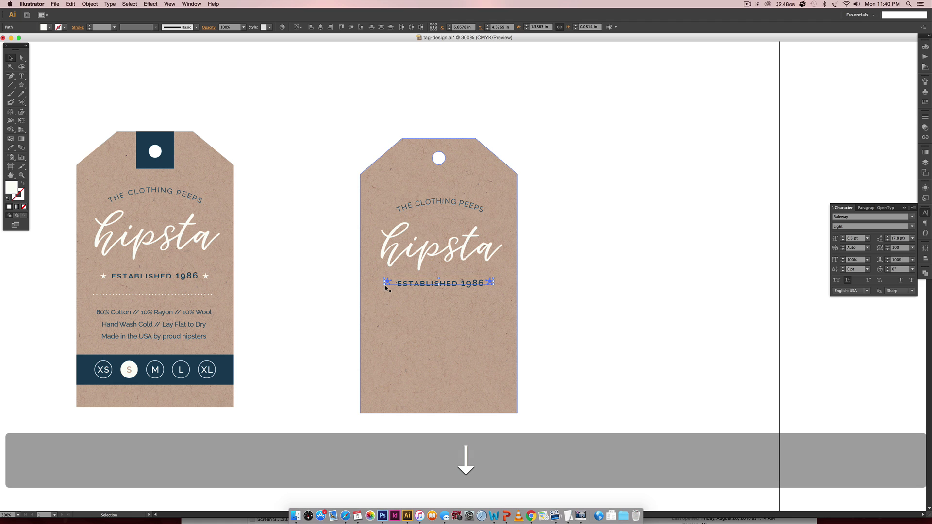
key("shift+super+bracketright")
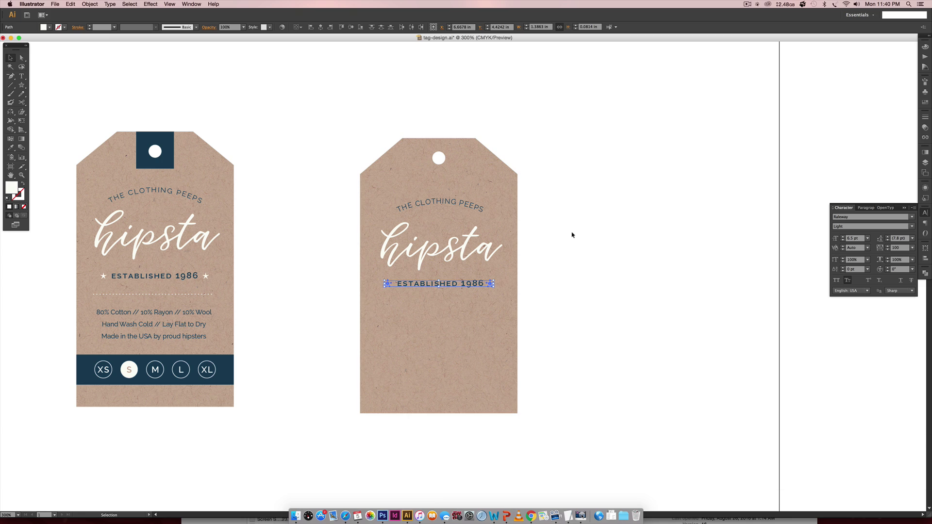
Nudge the copied pair of stars slightly to the right around "ESTABLISHED 1986" and deselect them.
key("Right")
key("Right")
left_click(584, 256)
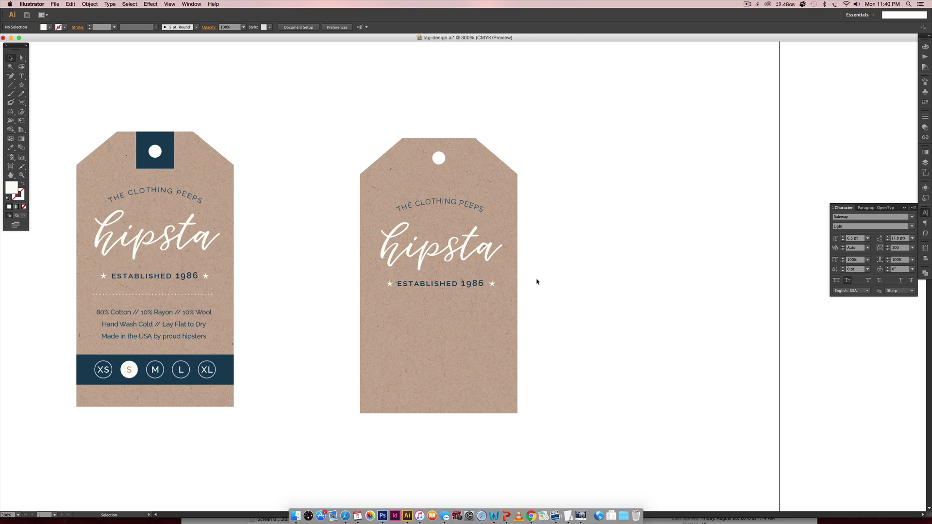
Group "ESTABLISHED 1986" with its two stars, and align all the new tag's elements to their horizontal center.
left_click_drag(537, 282, 387, 286)
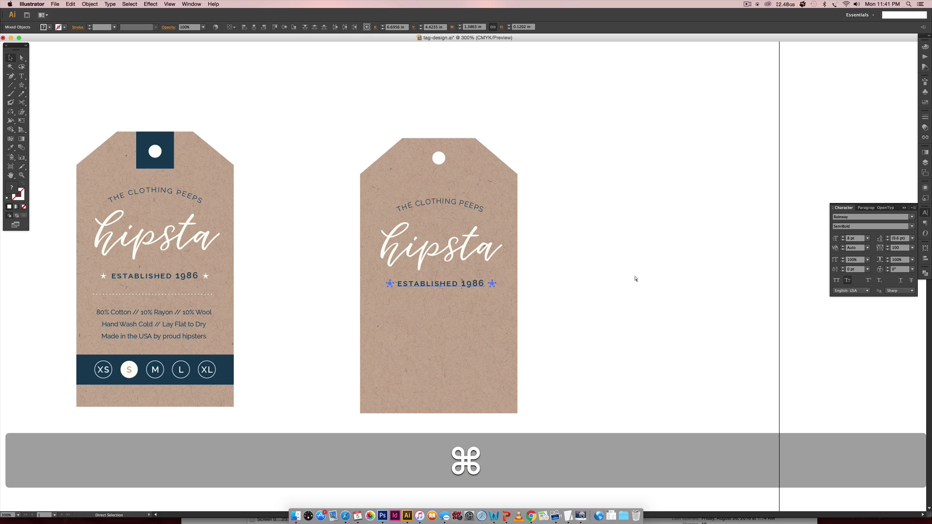
key("super+g")
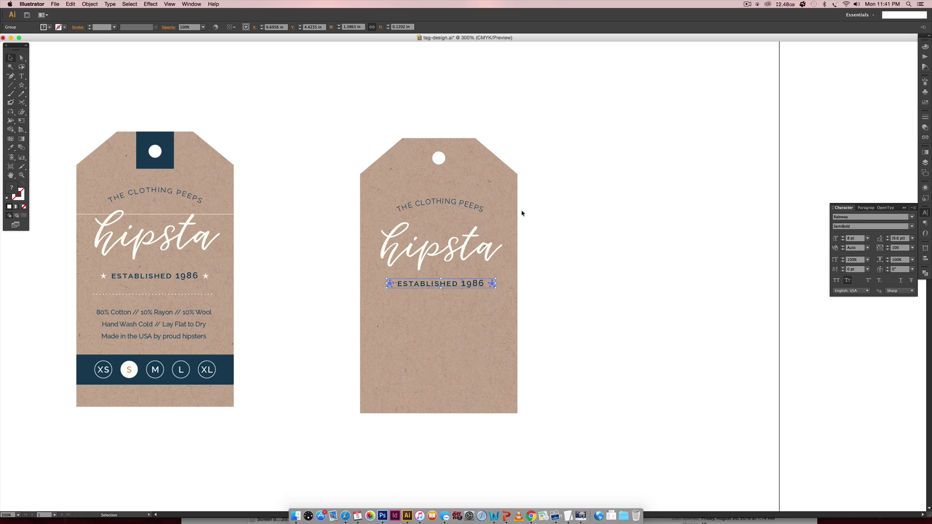
key("shift")
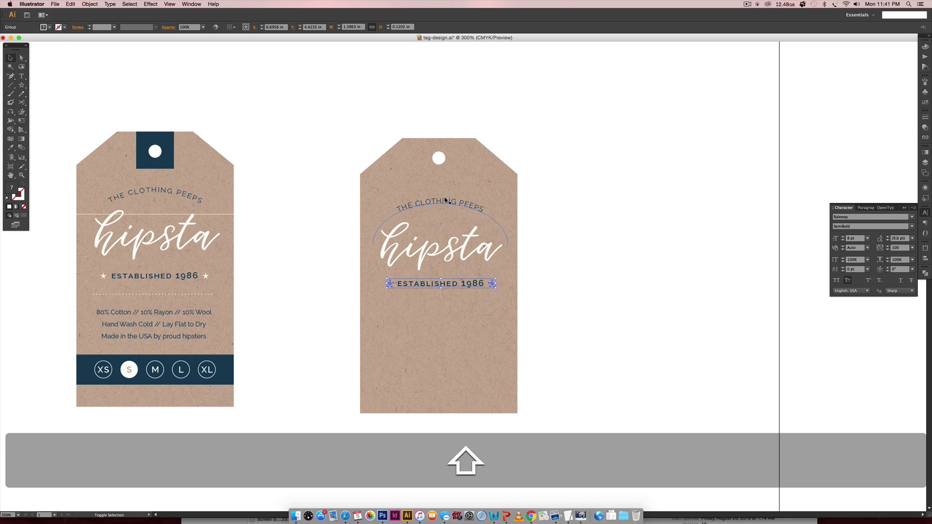
left_click(445, 200, "shift")
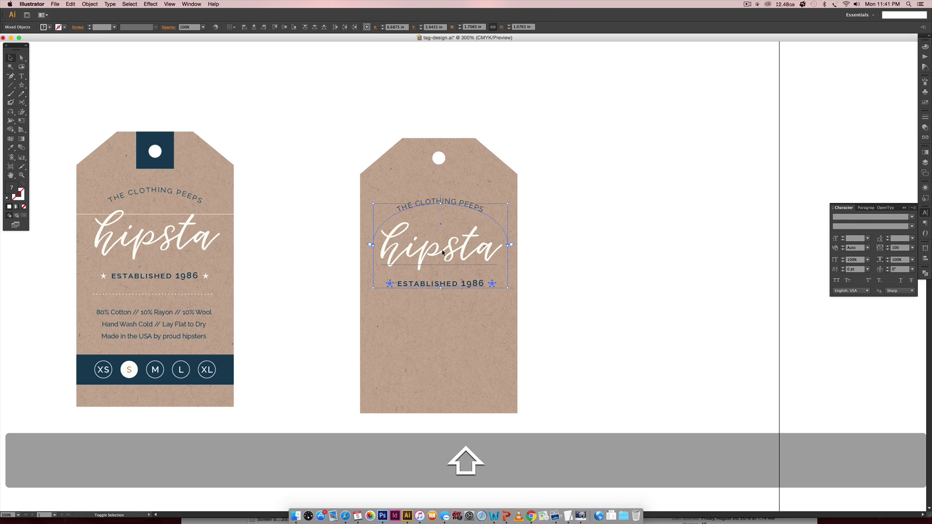
left_click(667, 216)
left_click_drag(605, 191, 379, 339)
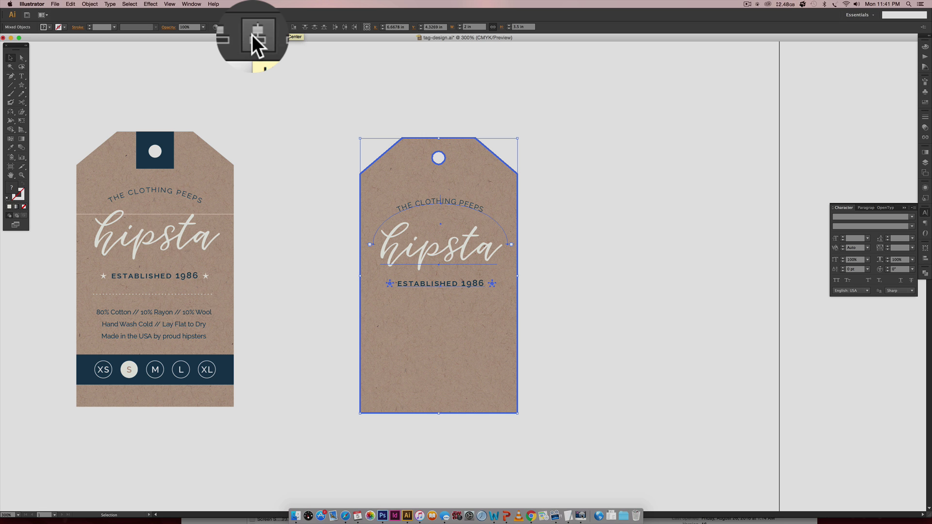
left_click(253, 27)
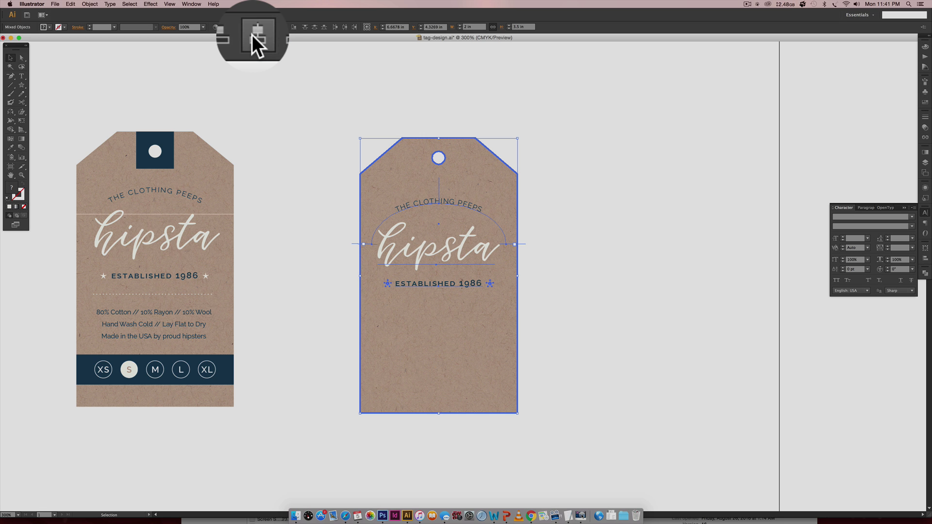
left_click(561, 246)
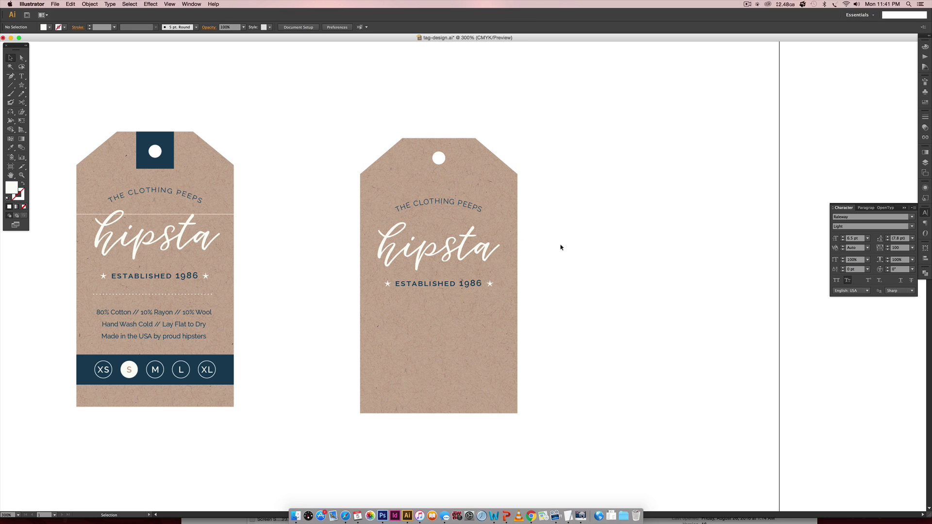
Draw a horizontal line about 1.53 in long beneath "ESTABLISHED 1986" on the new tag, with a white stroke and no fill.
scroll(574, 256, "down", 5)
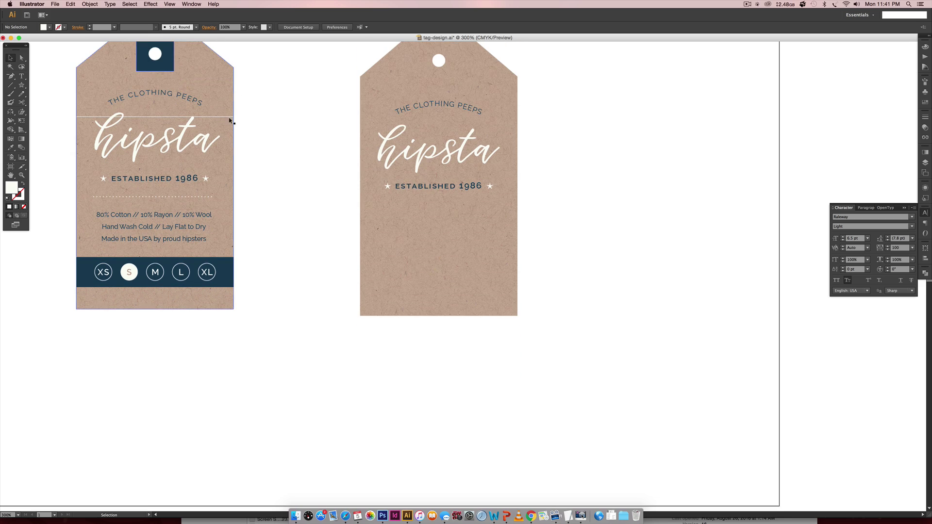
key("super+equal")
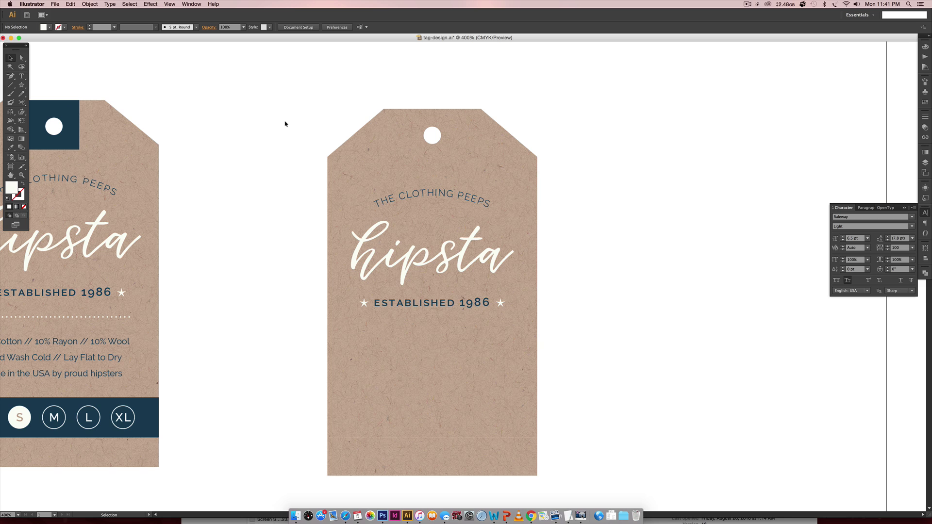
scroll(285, 124, "down", 3)
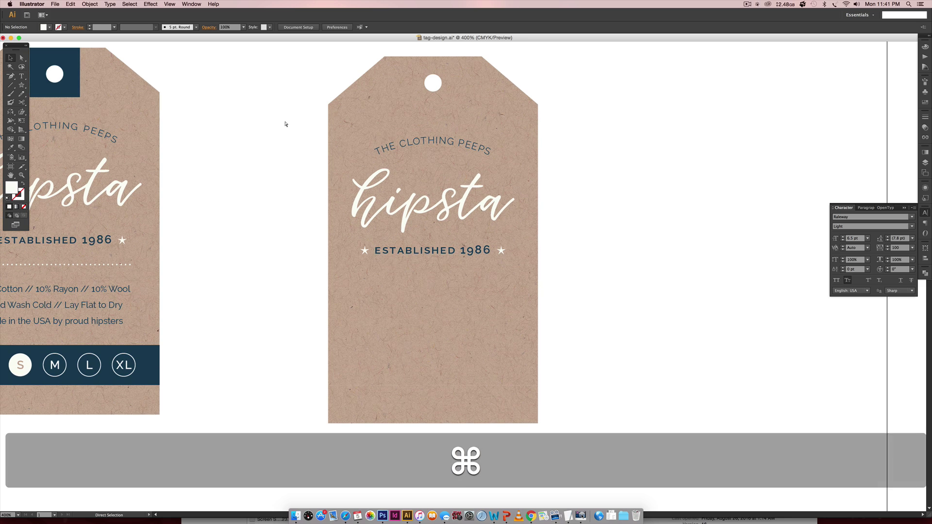
key("super+minus")
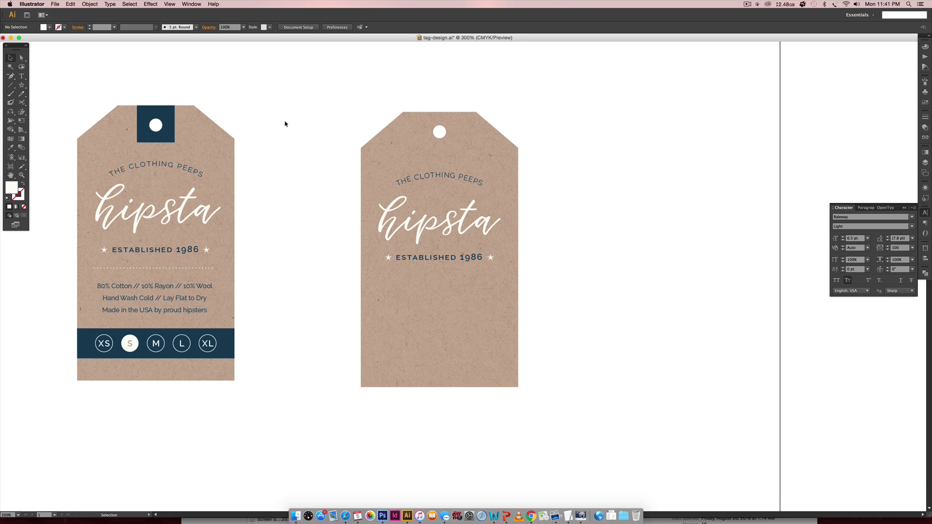
key("super+equal")
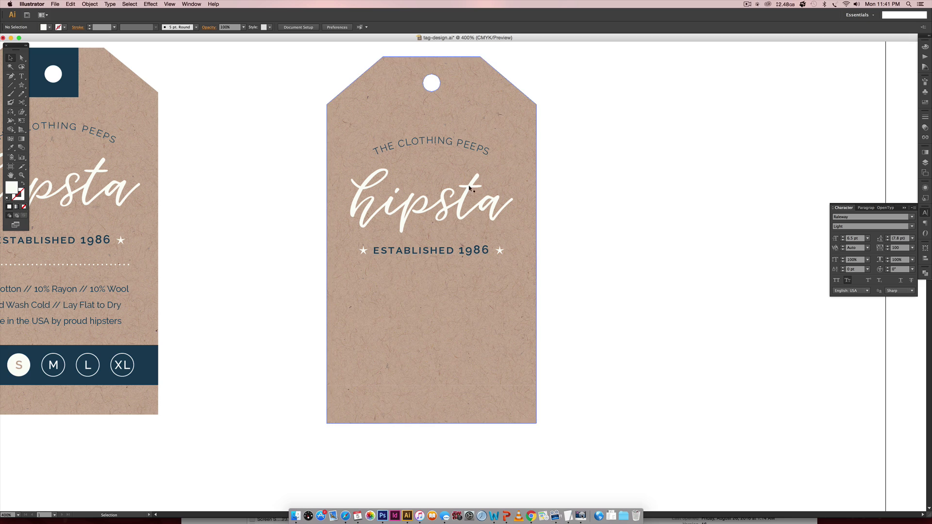
left_click_drag(469, 188, 582, 168)
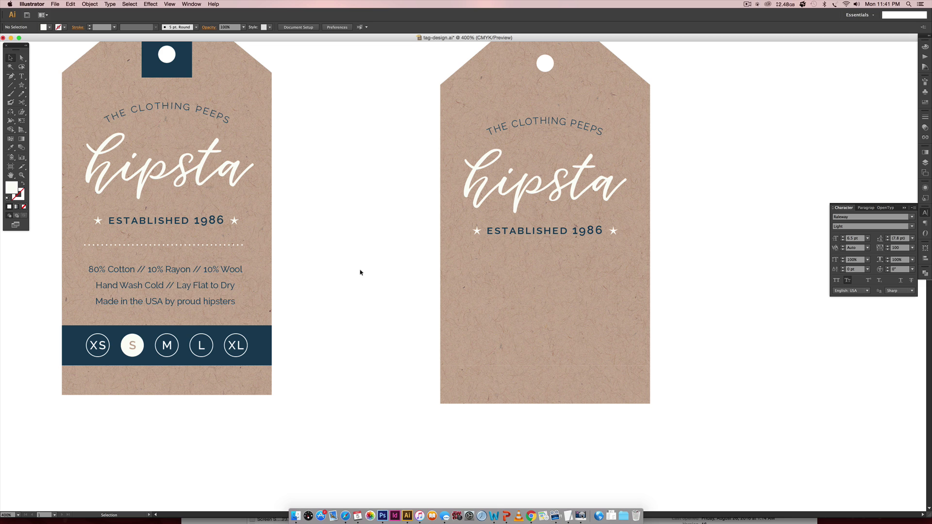
left_click(22, 184)
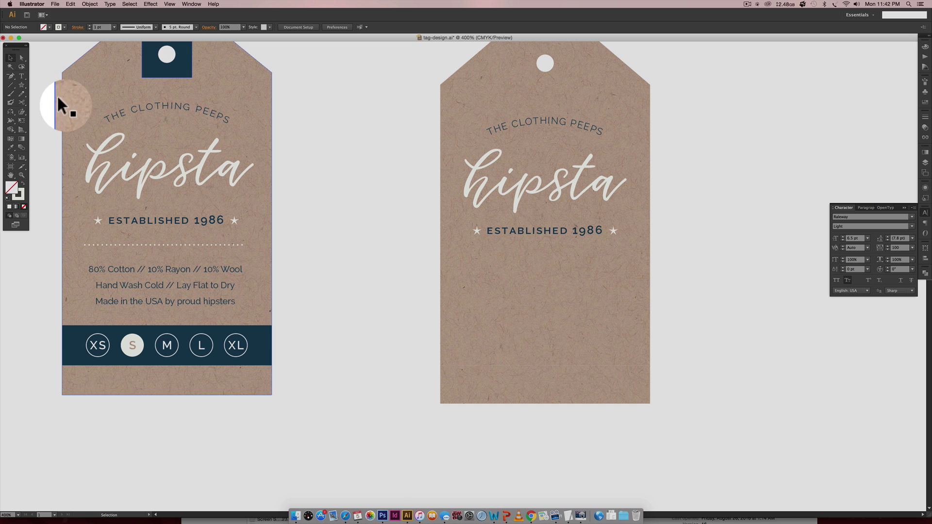
left_click(10, 84)
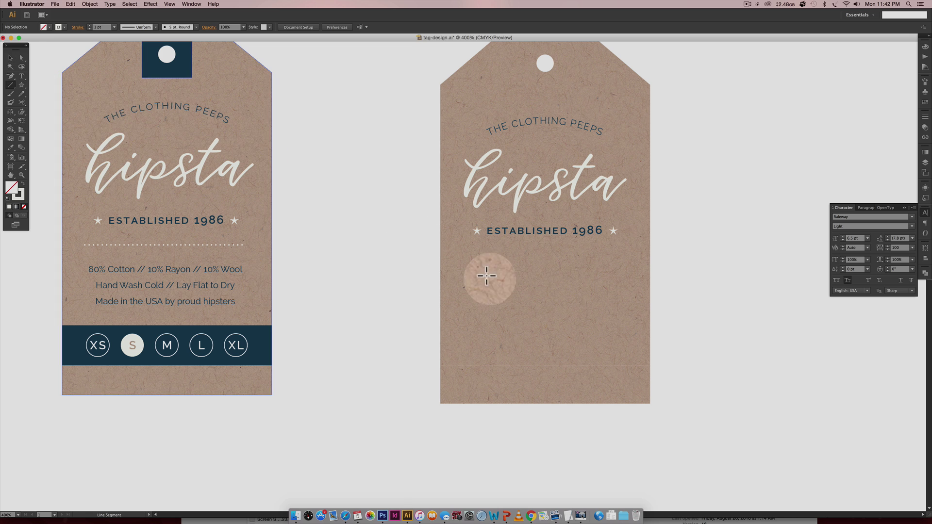
key("shift")
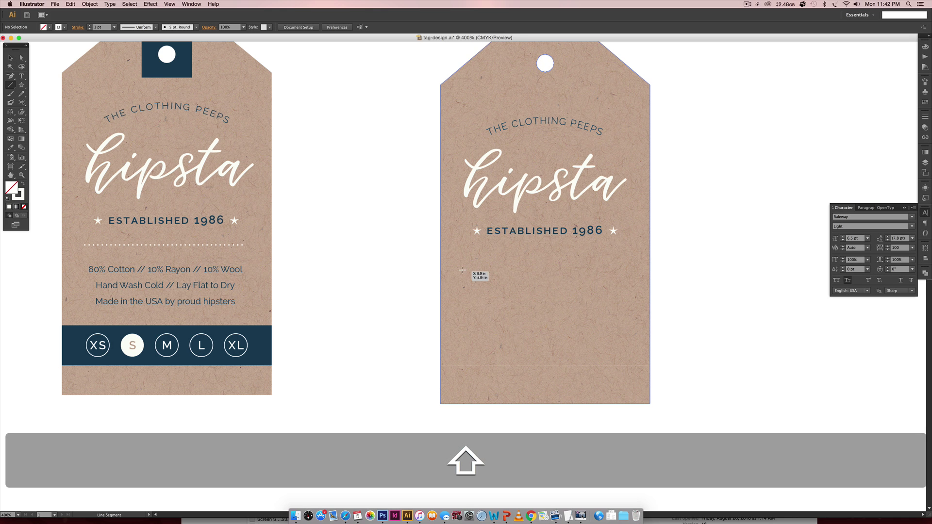
left_click_drag(462, 271, 622, 272)
scroll(693, 326, "right", 2)
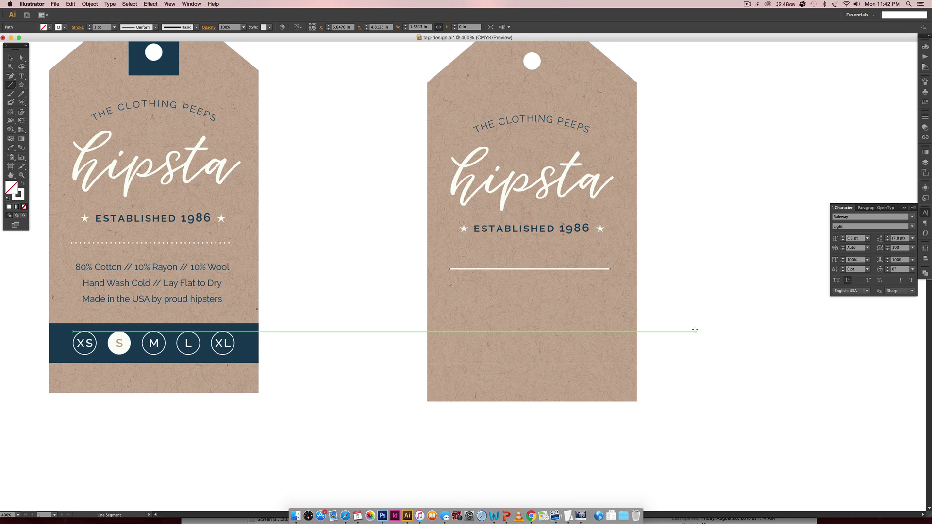
Give the new line round caps and round corners, and turn on the Dashed Line option.
left_click(926, 118)
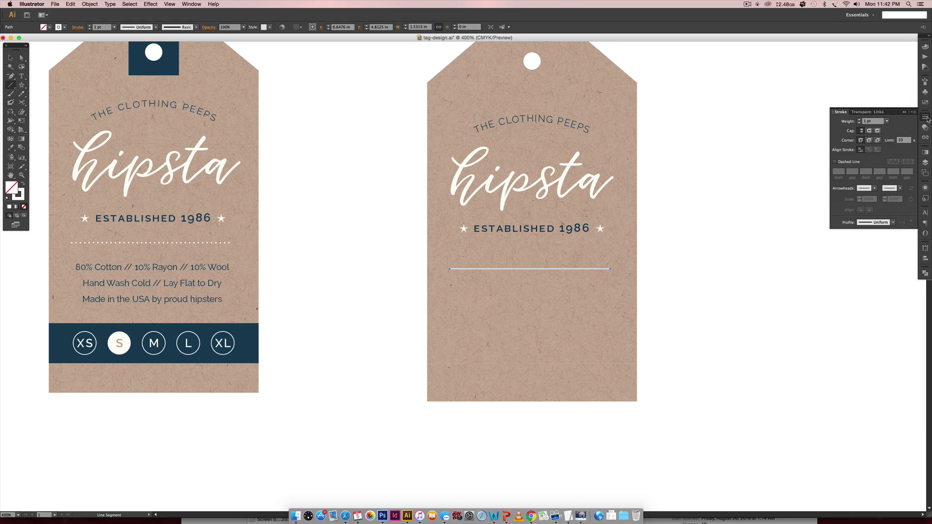
left_click(191, 4)
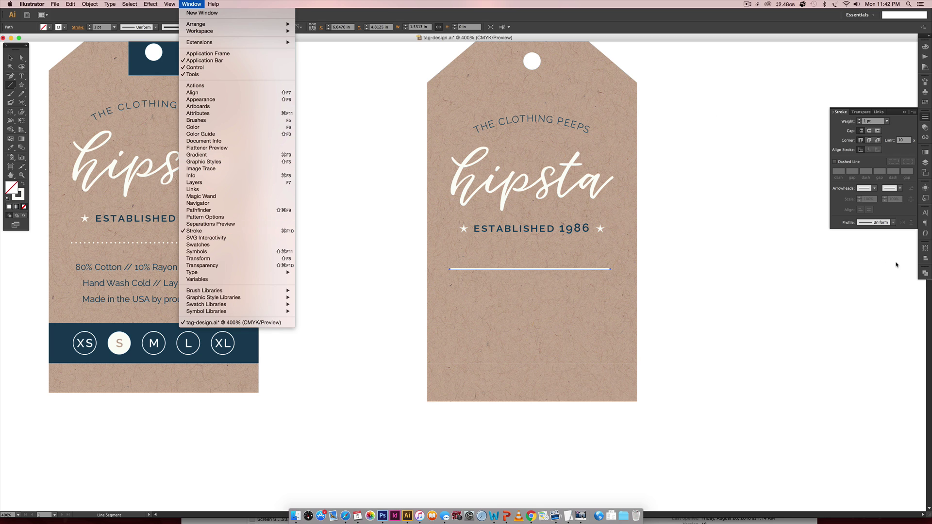
left_click(897, 136)
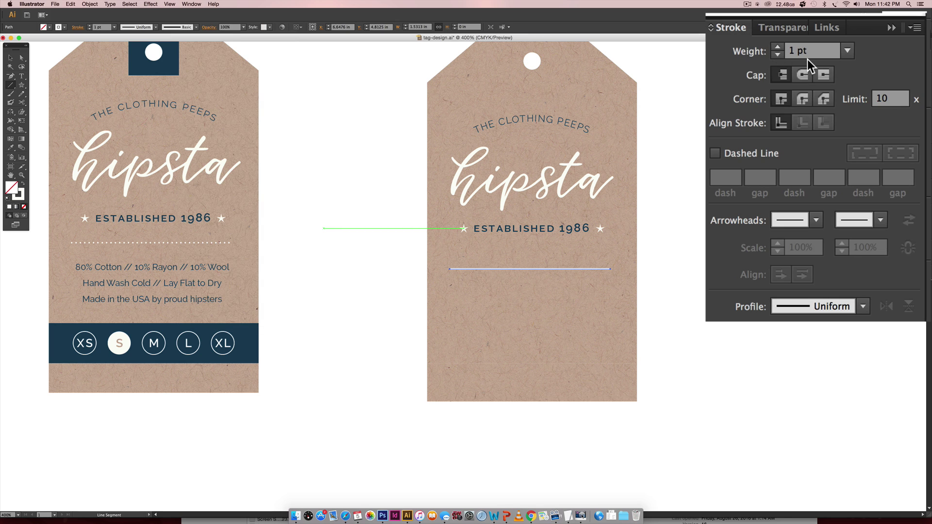
left_click(804, 99)
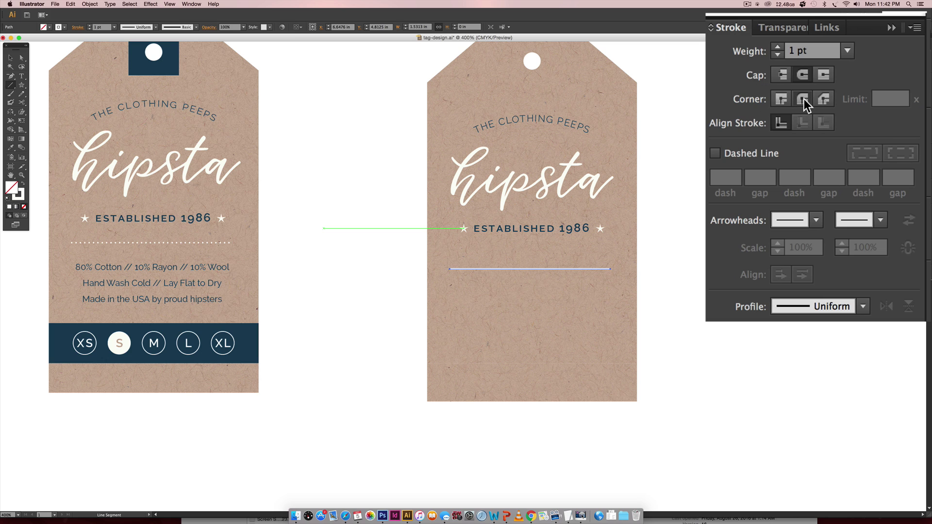
left_click(715, 155)
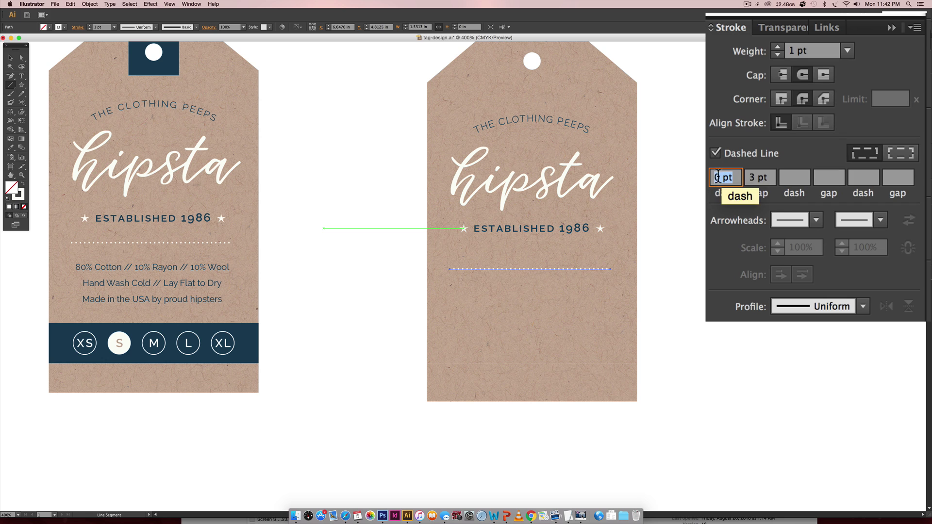
Try a 2 pt dash on the new line, and set the dash back to 0 pt.
double_click(713, 178)
type("2")
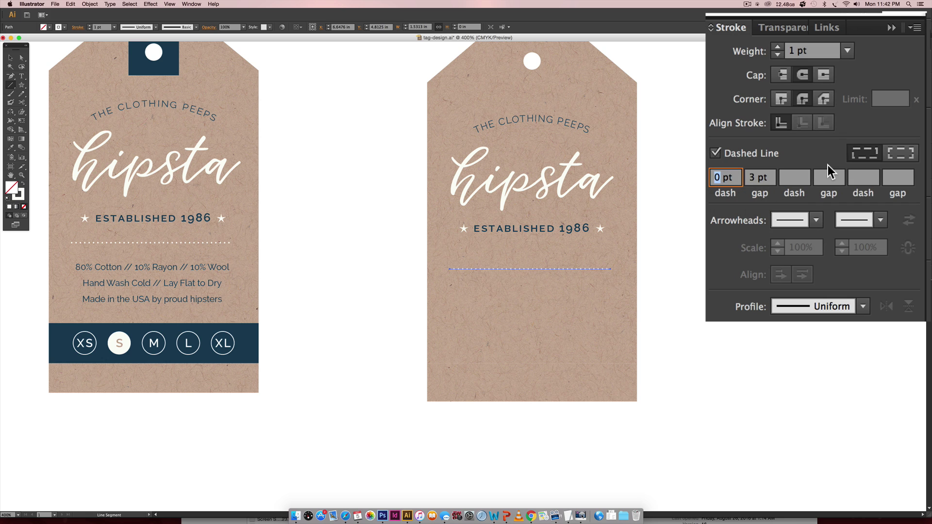
left_click(768, 179)
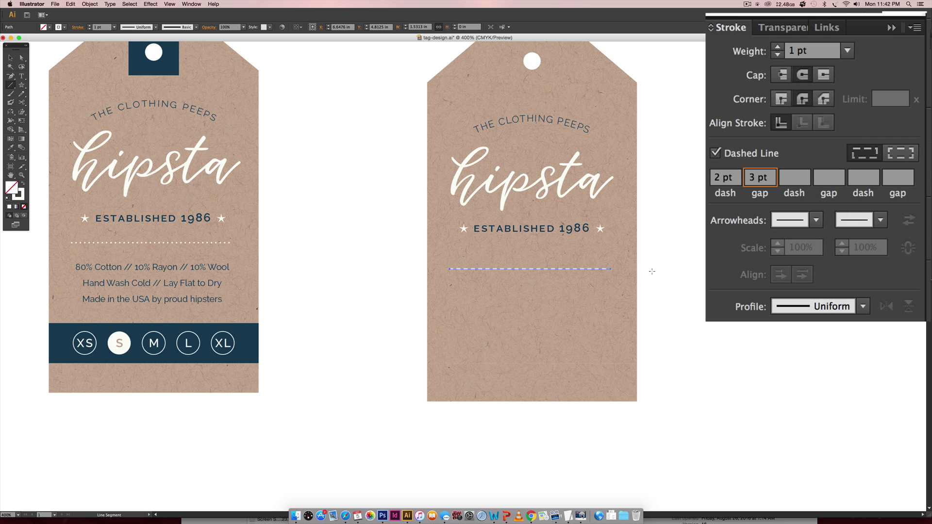
double_click(719, 177)
type("0")
key("Return")
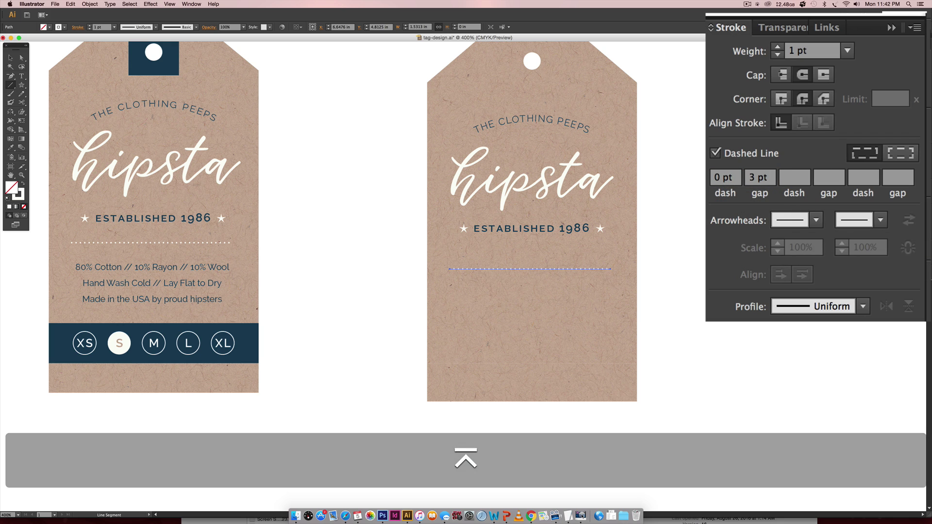
Try a 4 pt gap and a 2 pt weight on the dotted line, returning to a 3 pt gap and 1 pt weight.
double_click(753, 175)
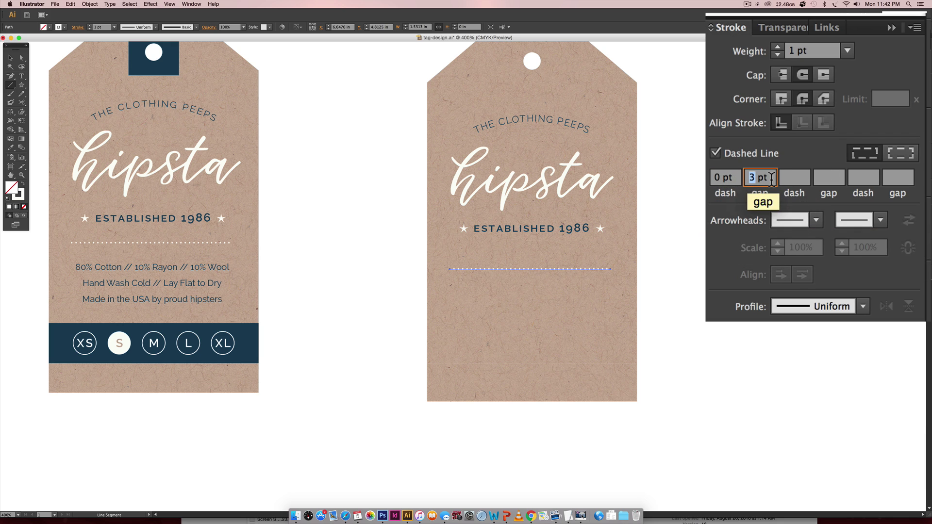
type("4")
key("Return")
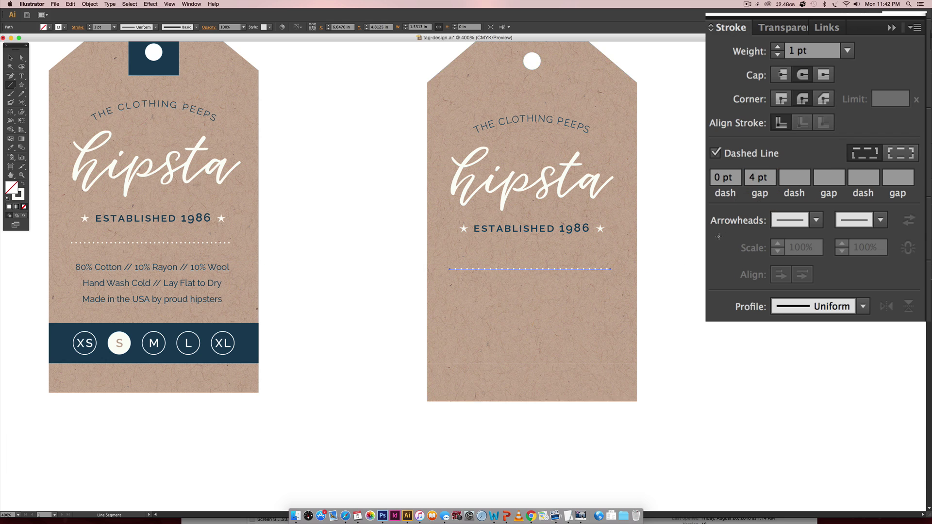
double_click(752, 174)
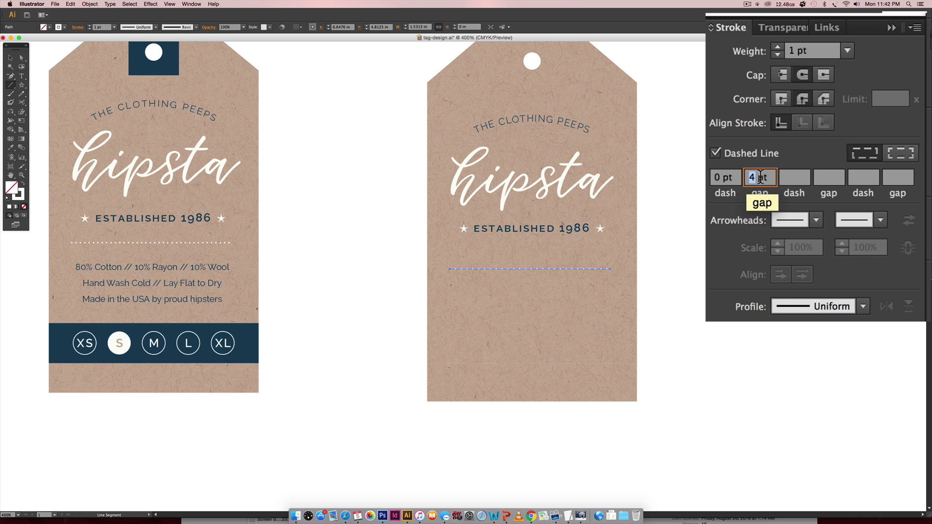
type("3")
key("Return")
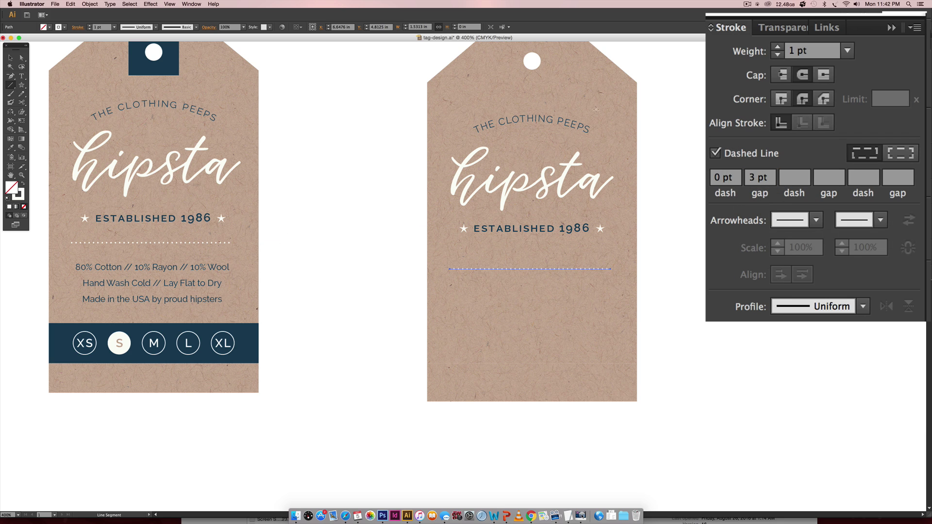
left_click(779, 47)
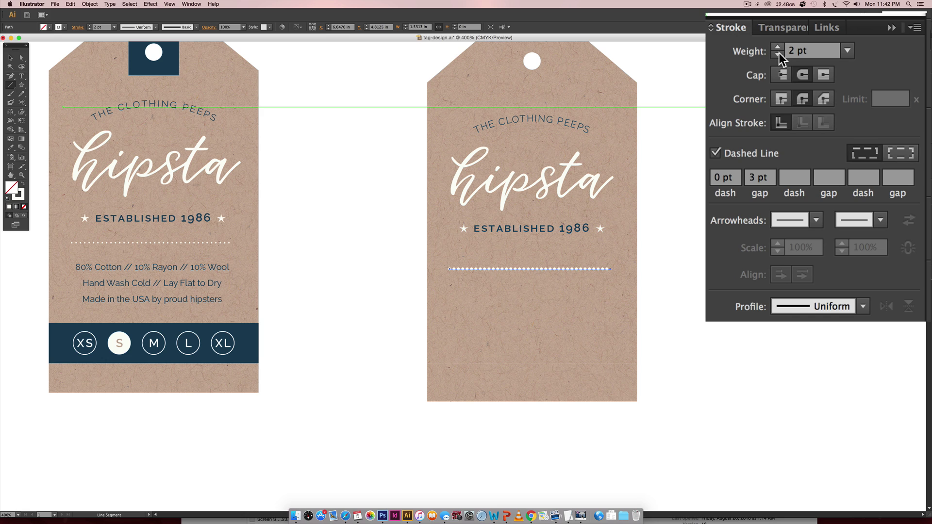
left_click(779, 57)
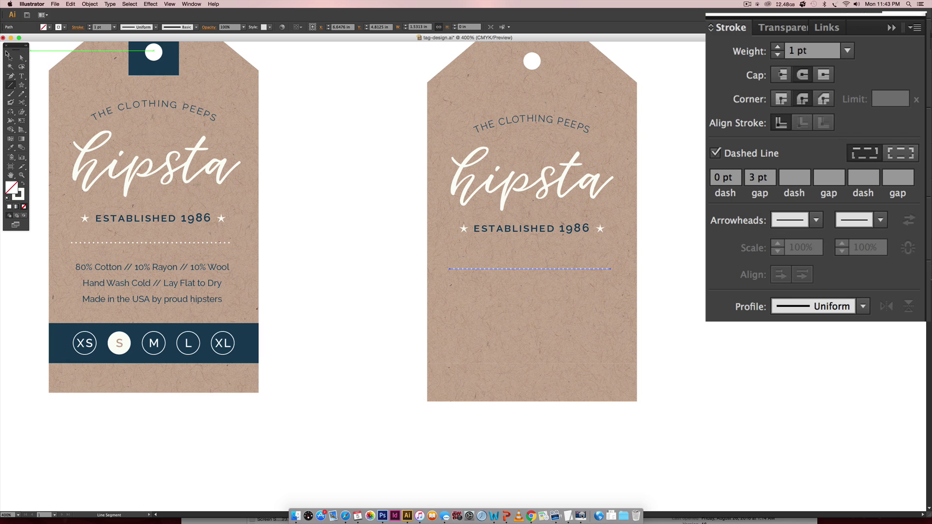
Nudge the dotted line slightly up toward "ESTABLISHED 1986" and deselect it.
key("v")
left_click(708, 257)
left_click(584, 268)
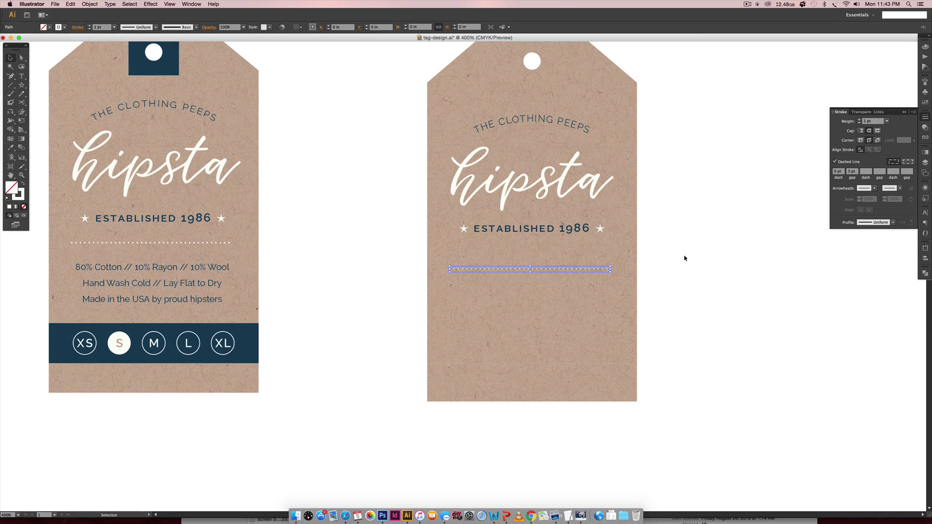
key("Up")
key("Up")
key("Down")
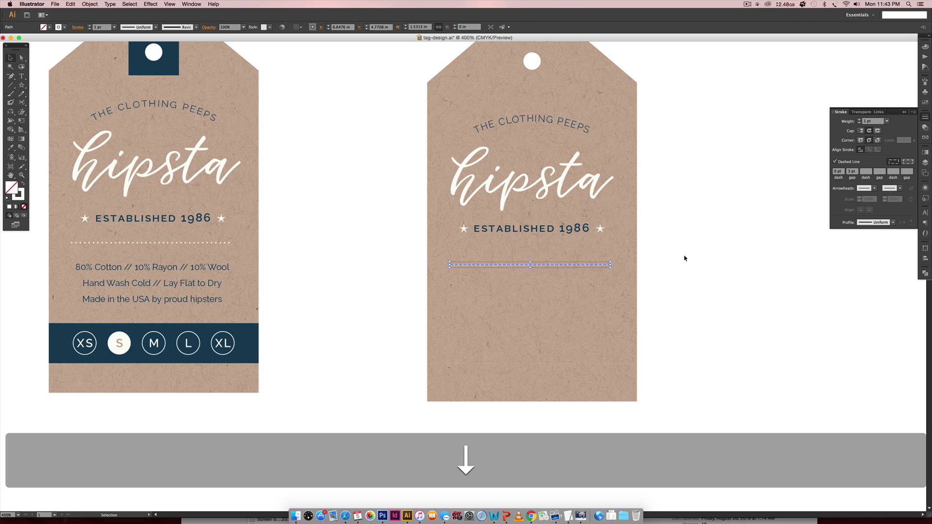
left_click(684, 258)
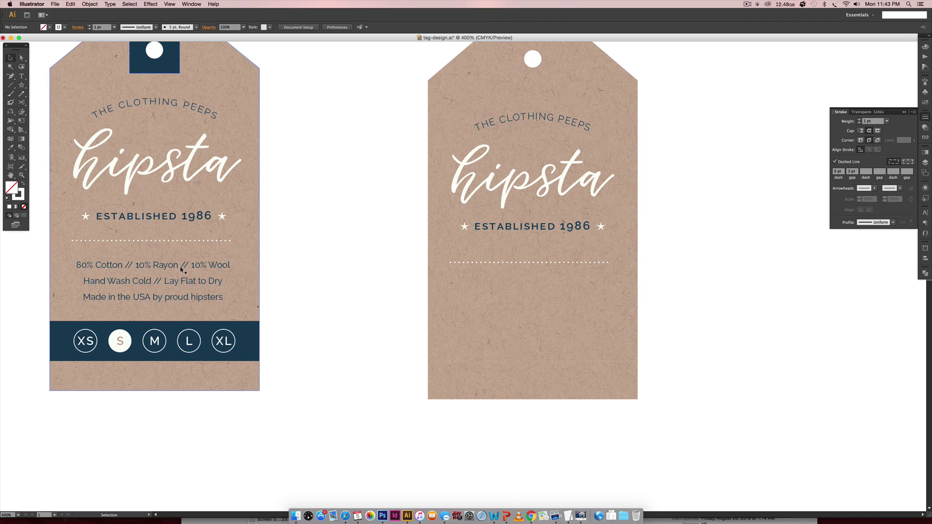
Copy the finished tag's three-line fabric and care text beneath the new tag's dotted line, in front, and view its character settings.
left_click_drag(209, 267, 560, 286)
key("super+shift+bracketright")
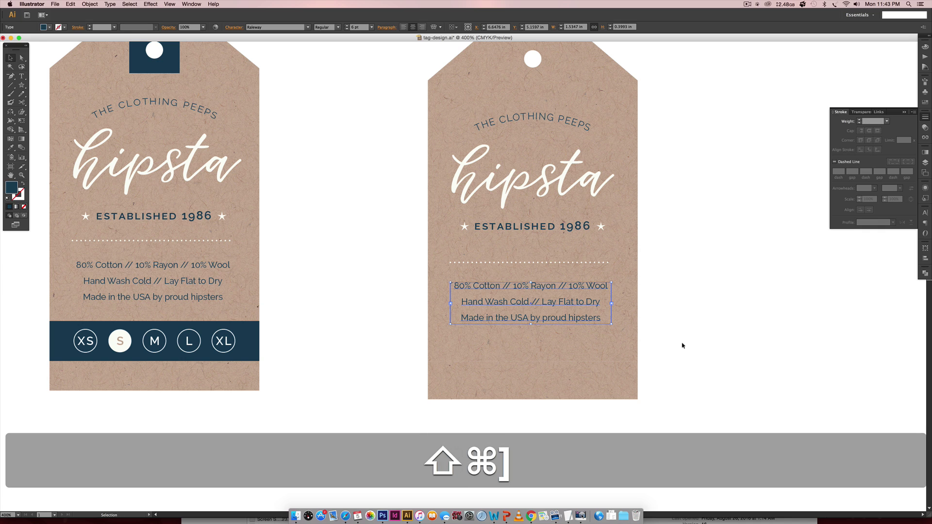
left_click(924, 212)
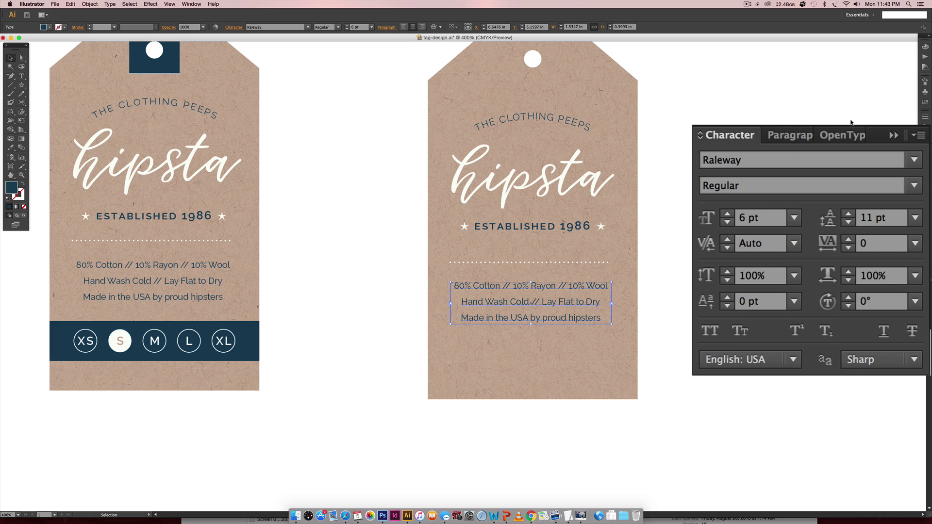
left_click(734, 181)
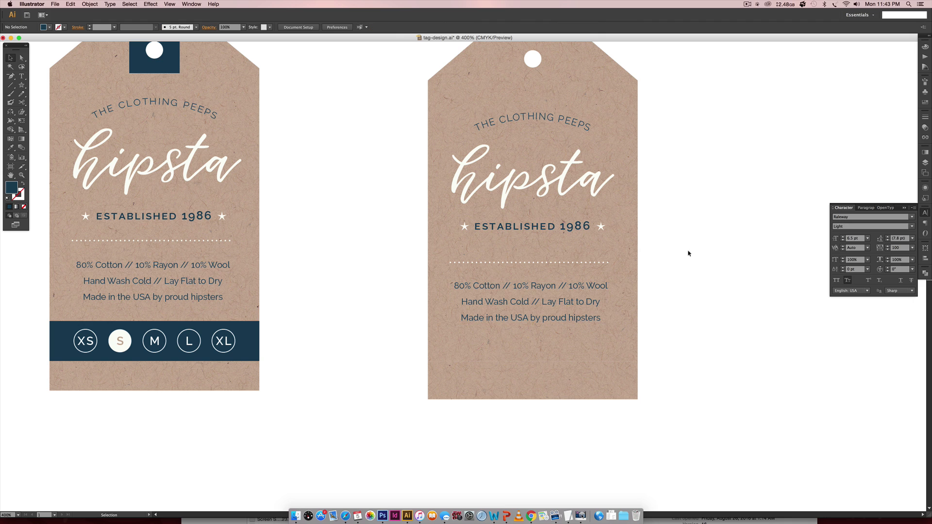
Draw a 0.25 in circle below the care text near the new tag's lower left, and swap its fill and stroke.
key("space")
left_click_drag(641, 327, 703, 287)
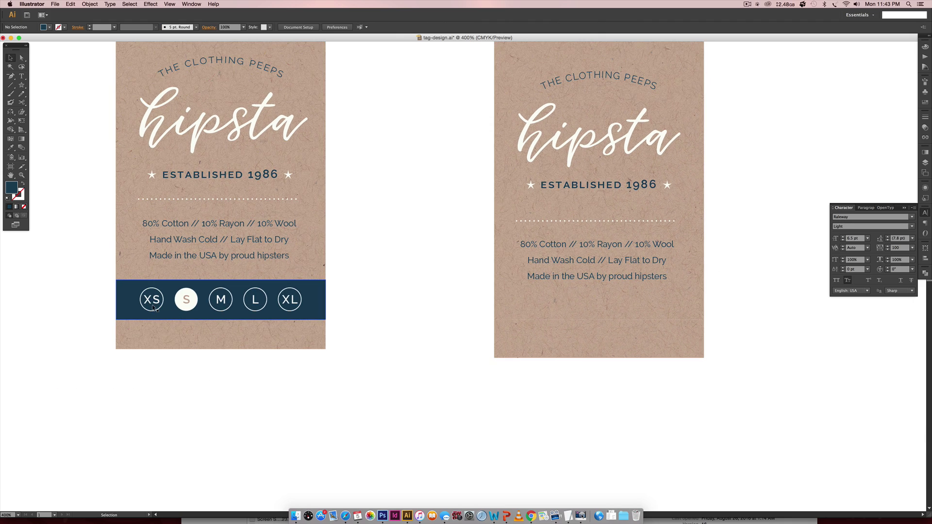
left_click(21, 85)
left_click_drag(21, 85, 53, 103)
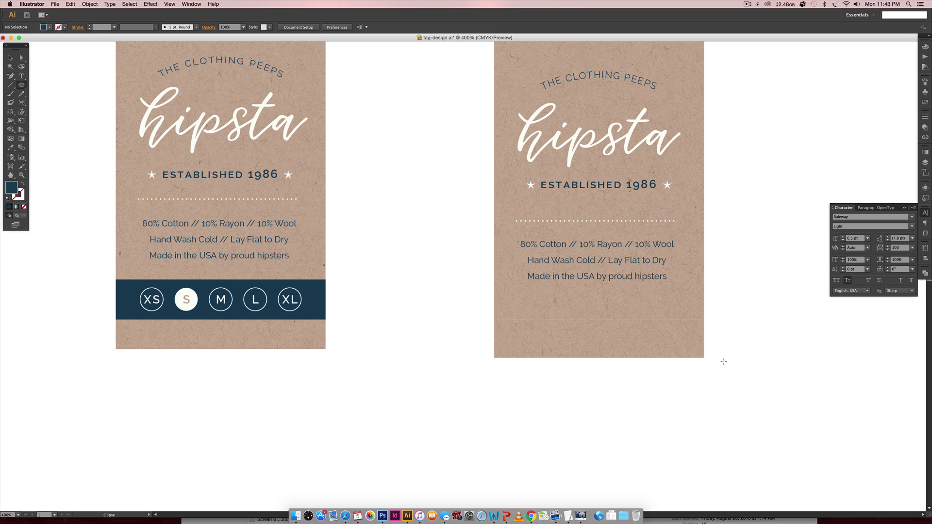
left_click_drag(528, 320, 541, 332)
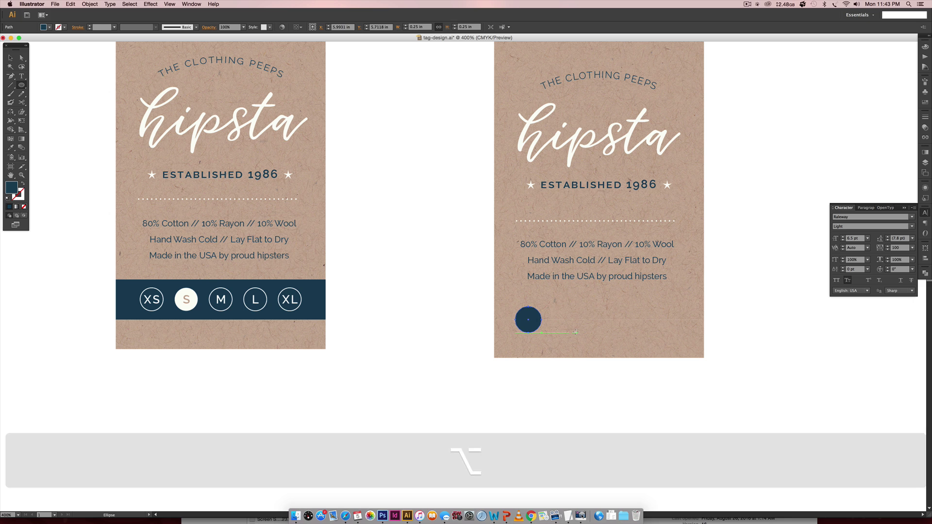
left_click(22, 184)
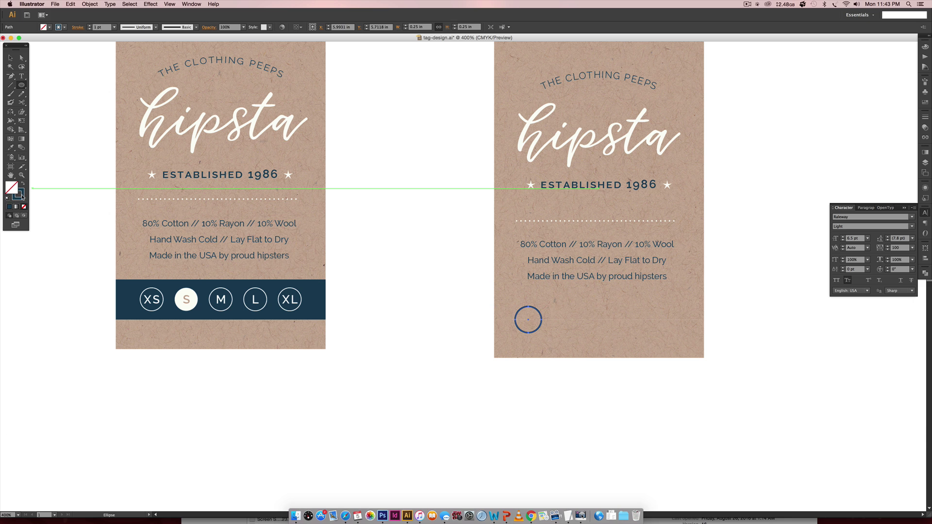
Color the new circle's outline off-white by sampling the white palette circle.
scroll(95, 221, "down", 3)
scroll(94, 219, "up", 3)
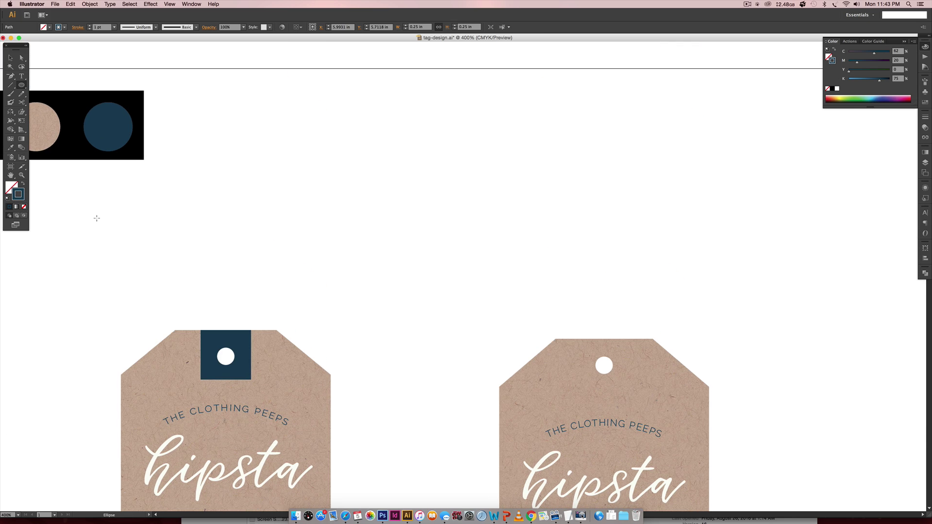
scroll(96, 218, "left", 5)
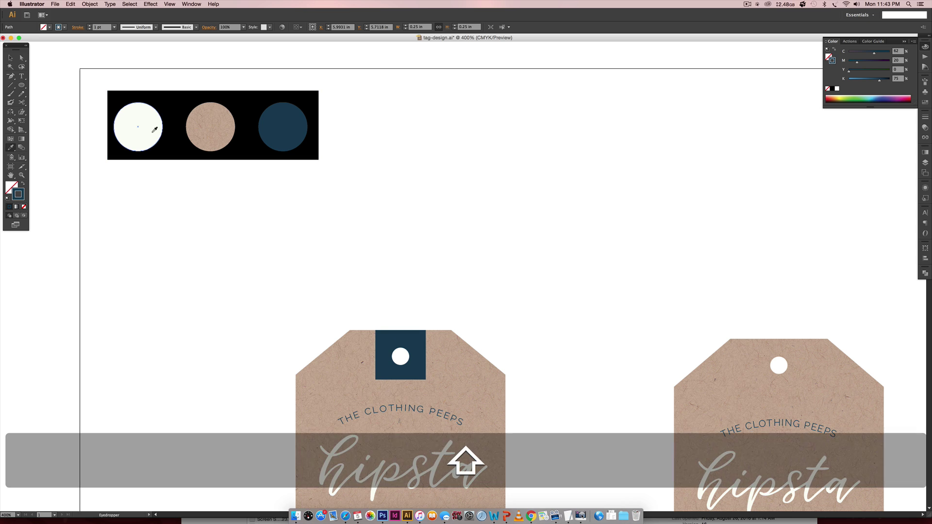
left_click(137, 128, "shift")
scroll(572, 297, "down", 10)
scroll(558, 301, "right", 10)
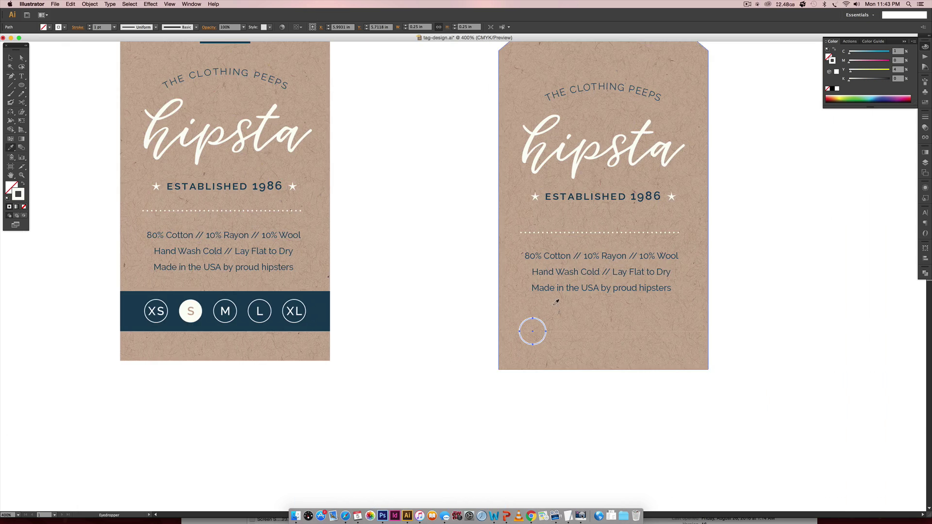
Check the outline weight of the finished tag's XL circle, set the new circle's stroke to 0.5 pt, and deselect it.
key("v")
left_click(287, 311)
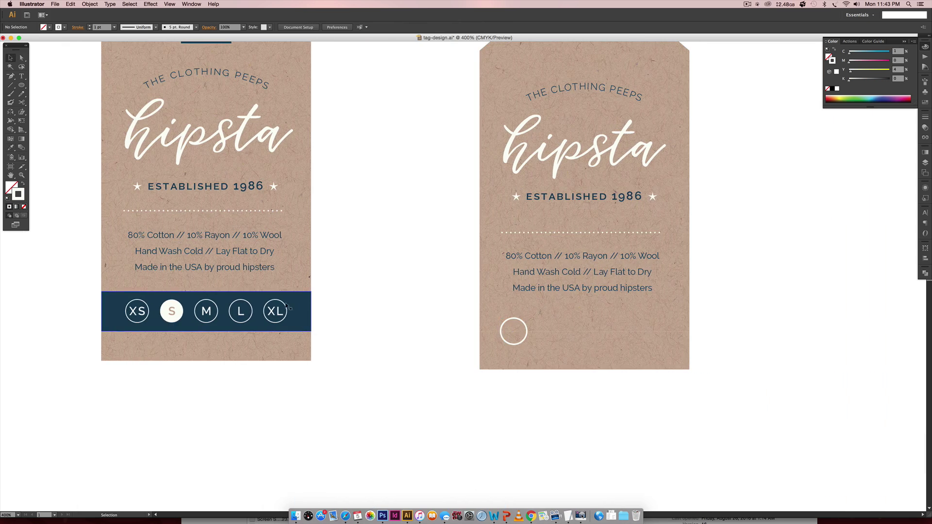
key("a")
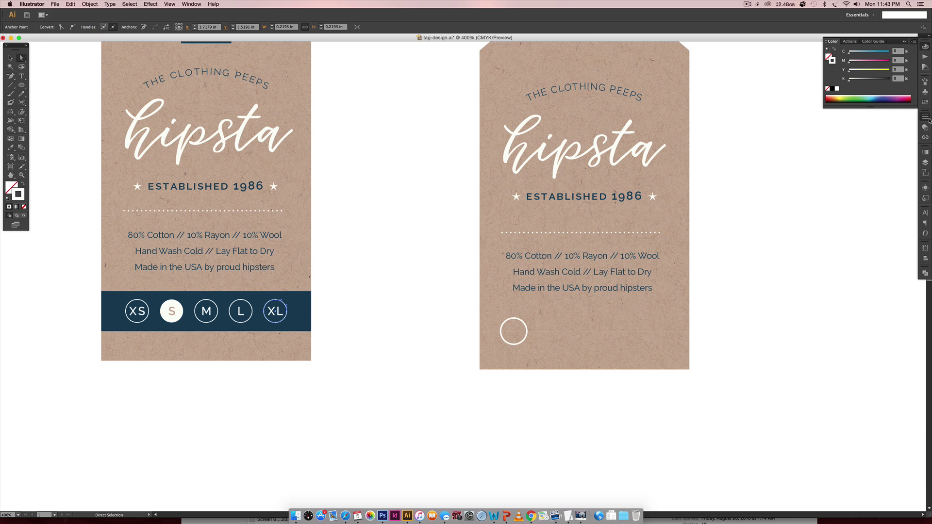
left_click(926, 118)
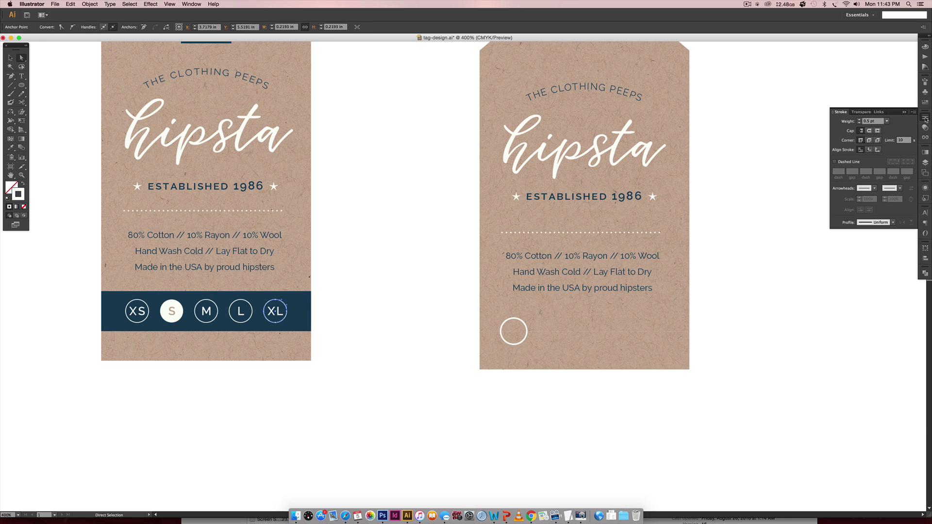
left_click(524, 335)
left_click(839, 122)
type("0.5")
key("Return")
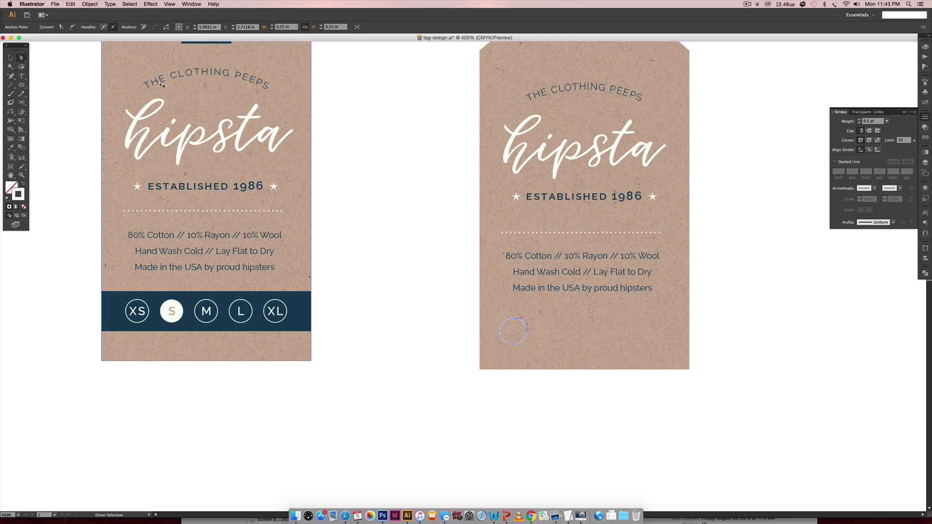
left_click(10, 57)
left_click(474, 364)
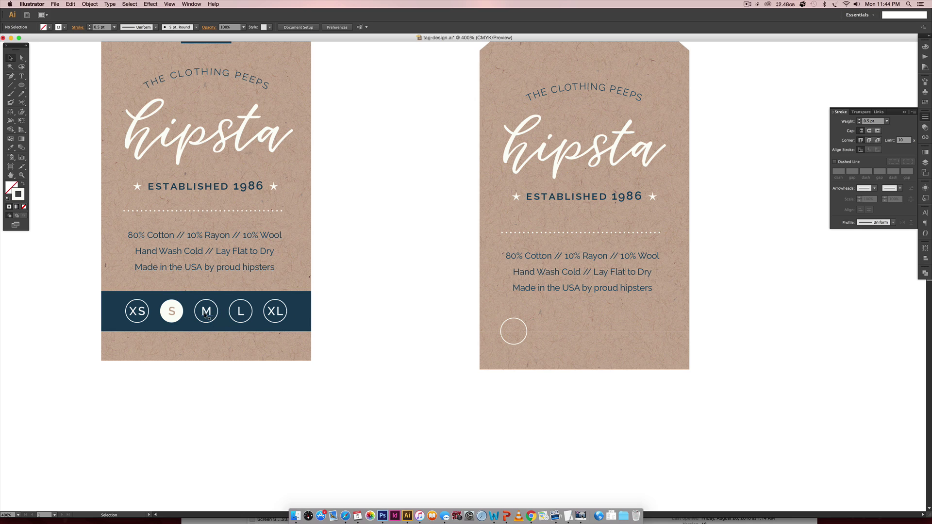
View the character settings of the finished tag's "M" label and add the text "XS" just below the new tag.
key("a")
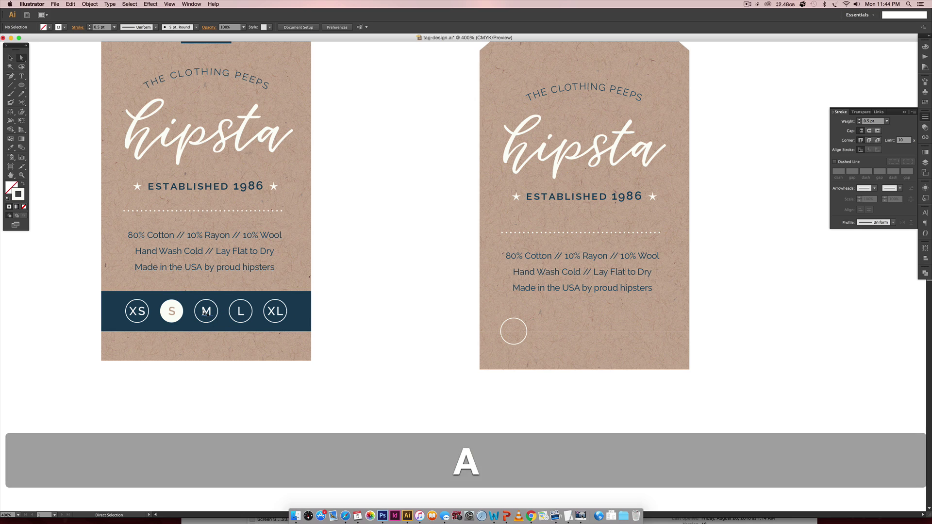
left_click(205, 313)
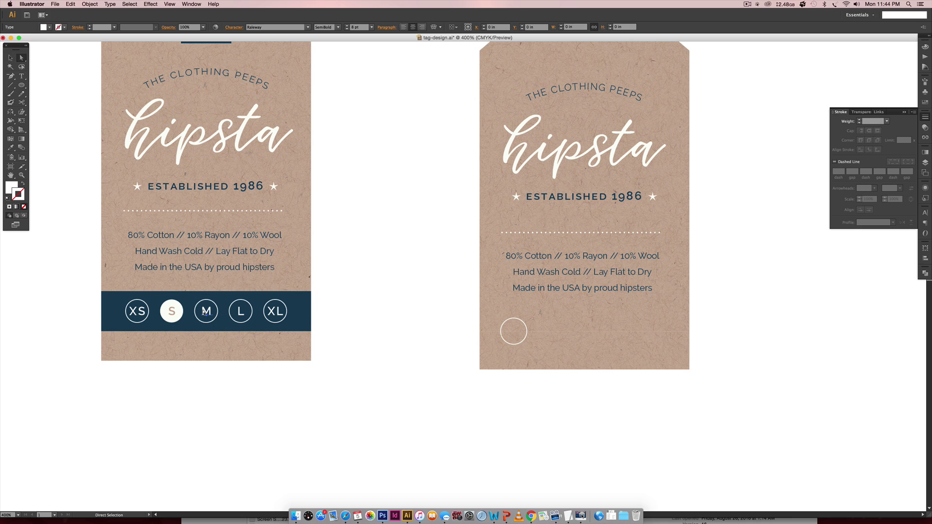
left_click(925, 212)
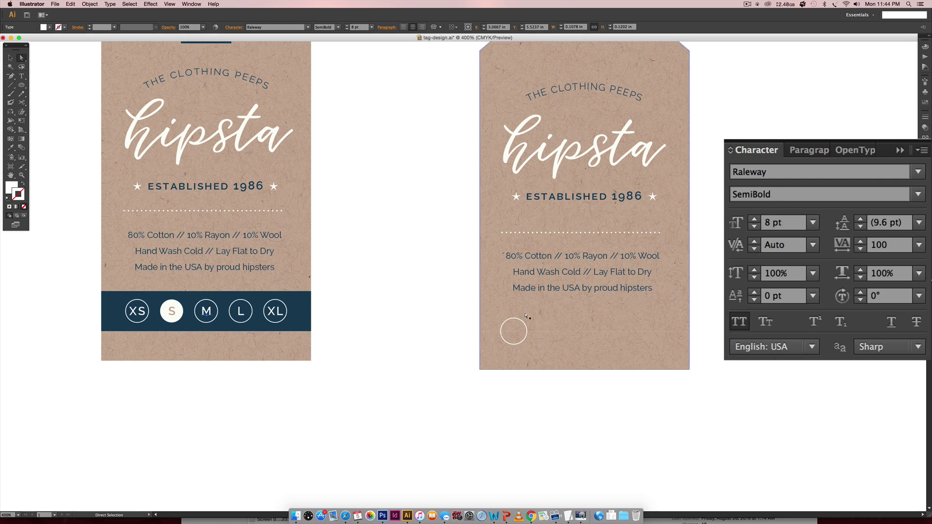
left_click(429, 326)
key("t")
left_click(526, 396)
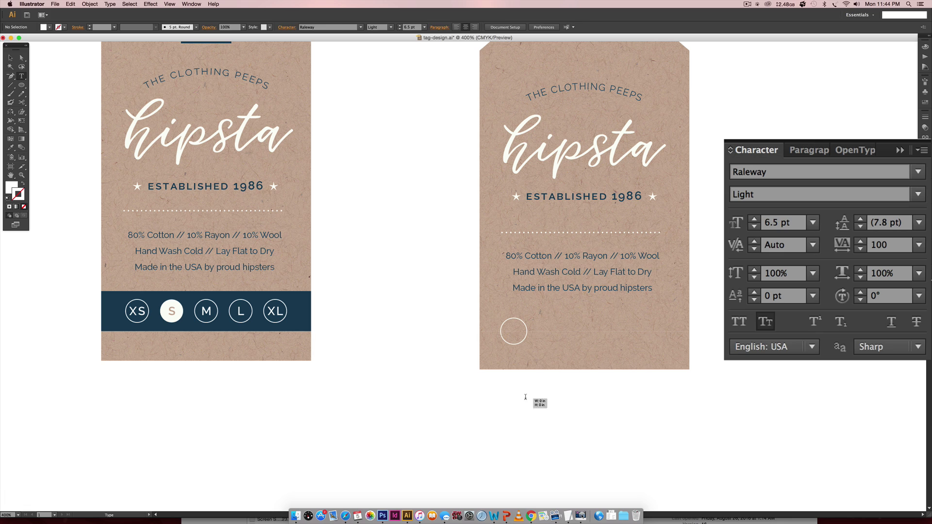
type("XS")
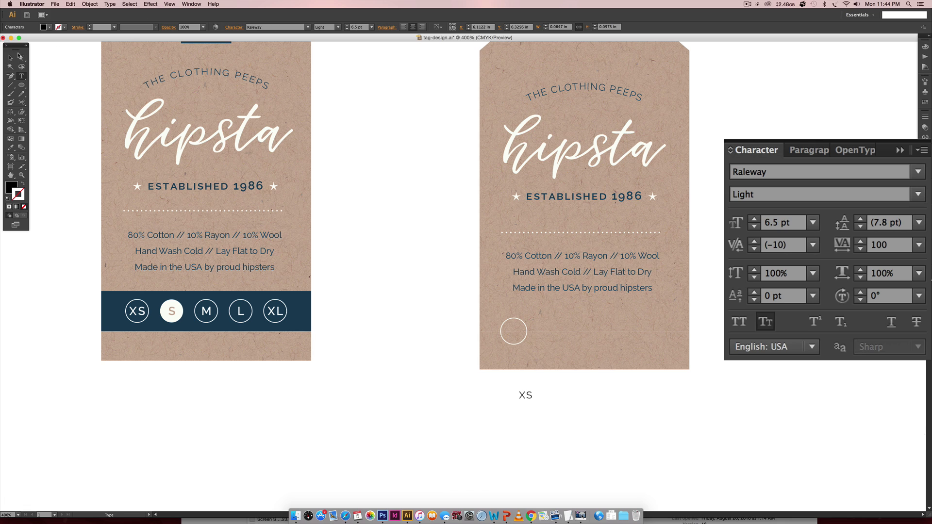
key("Escape")
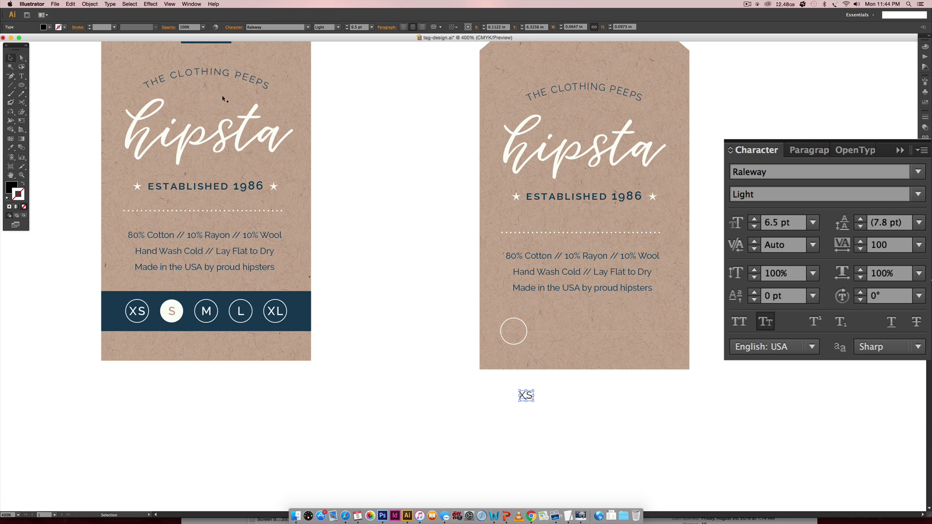
Format the "XS" text as Raleway SemiBold, 8 pt, in All Caps.
left_click(901, 190)
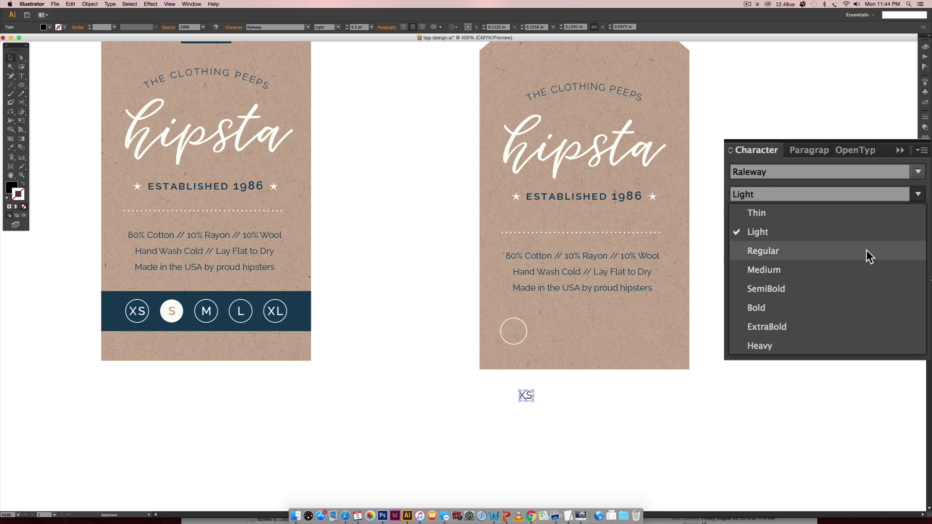
left_click(850, 284)
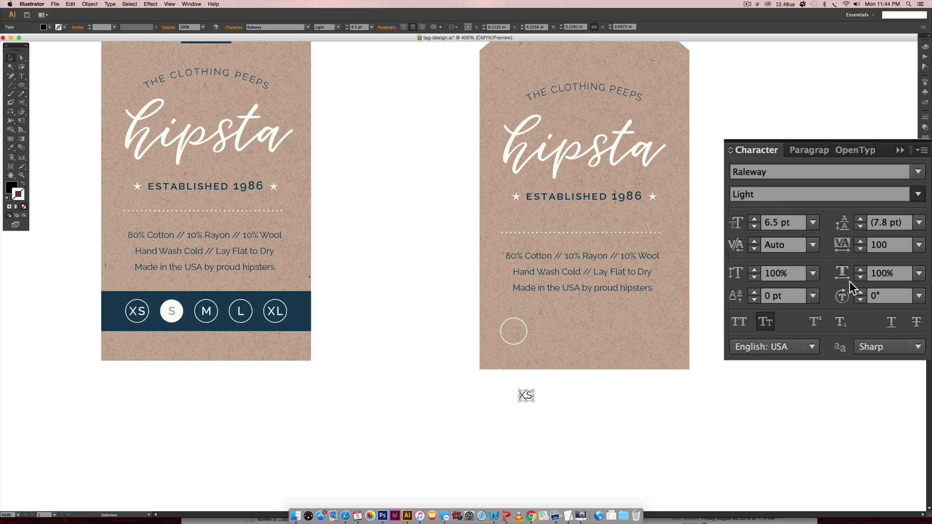
triple_click(789, 223)
type("8")
key("KP_Enter")
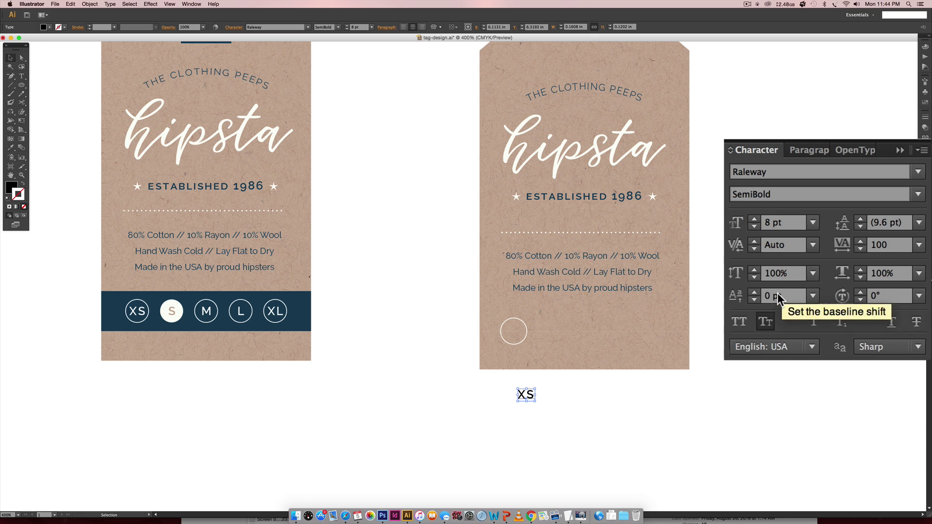
left_click(732, 323)
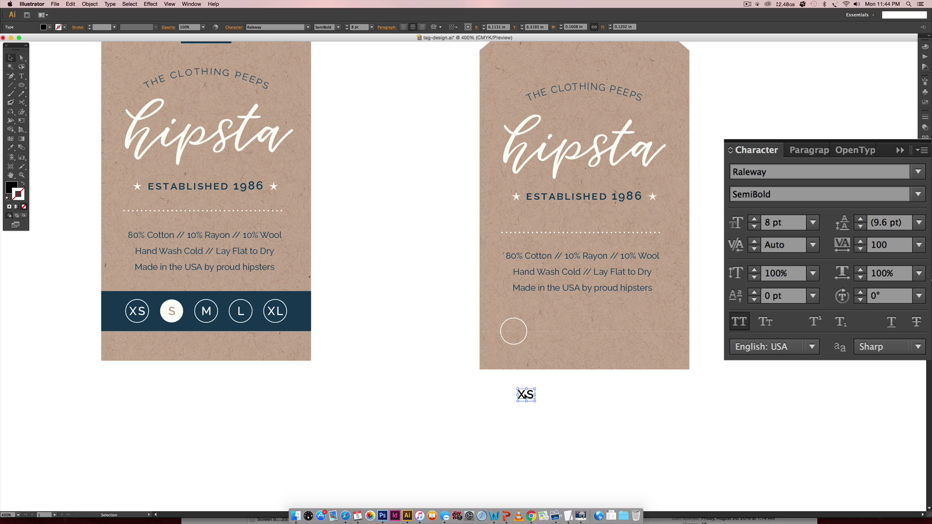
Center the "XS" text inside the new tag's circle and color it off-white by sampling the circle's outline.
left_click_drag(524, 394, 513, 333)
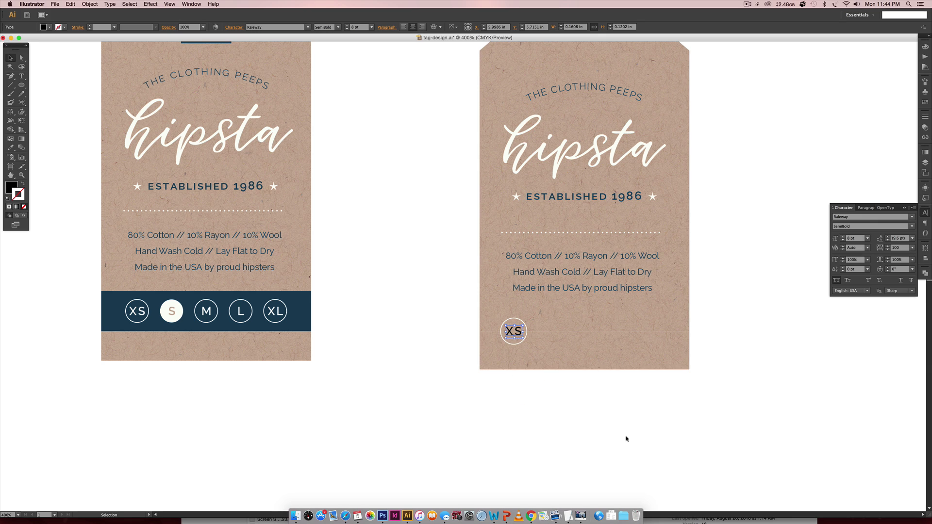
left_click(512, 318, "shift")
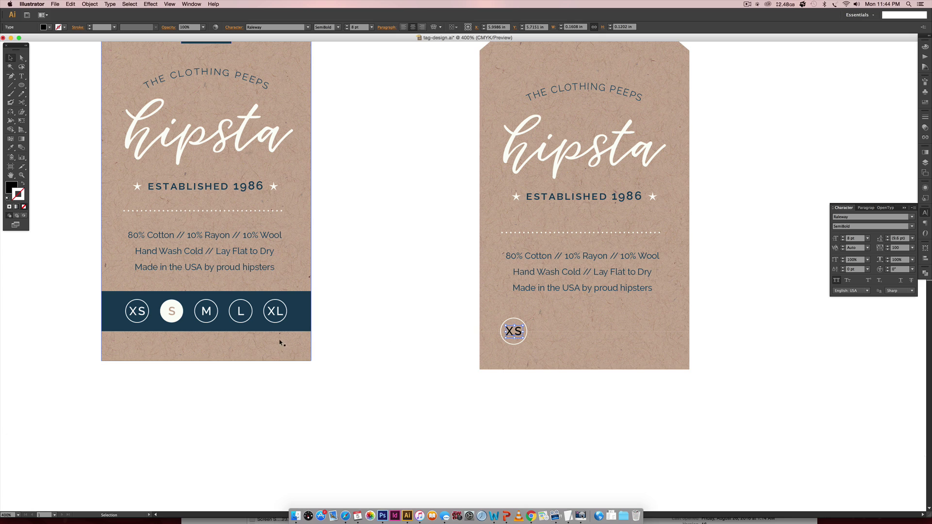
key("i")
left_click(522, 340, "shift")
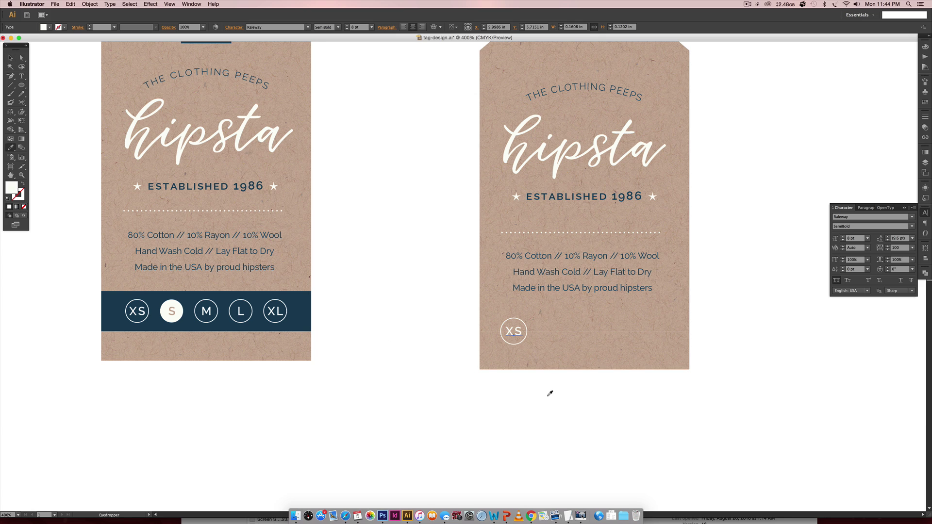
Group the "XS" text with its surrounding circle.
key("v")
left_click(538, 379)
left_click(513, 331)
left_click(513, 319, "shift")
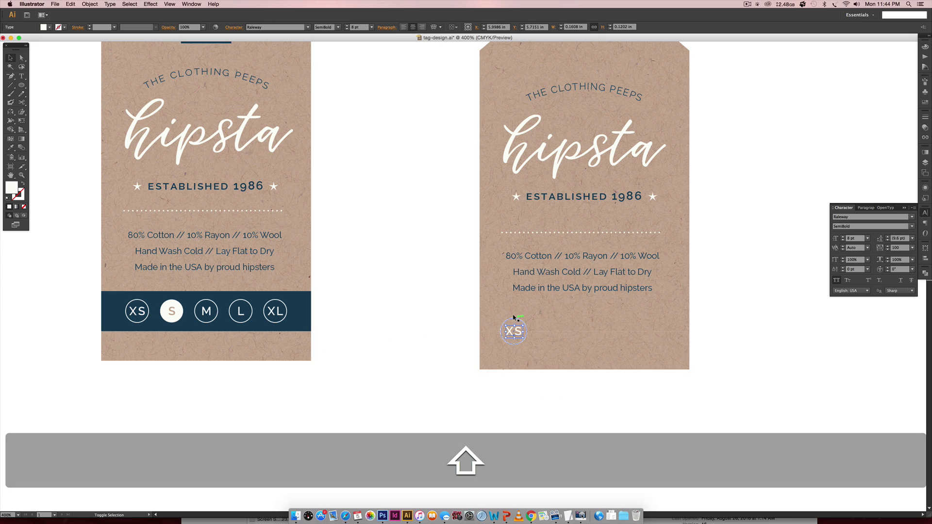
key("super+g")
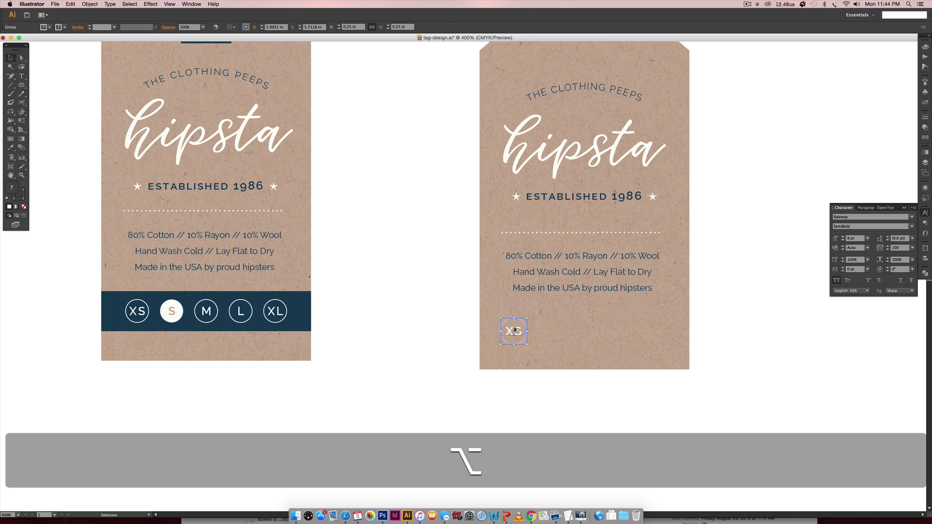
Duplicate the XS circle group across the new tag into a row of five and shift the row up slightly.
left_click_drag(528, 331, 583, 330)
left_click_drag(583, 331, 612, 331)
left_click_drag(611, 330, 496, 315)
left_click(714, 332)
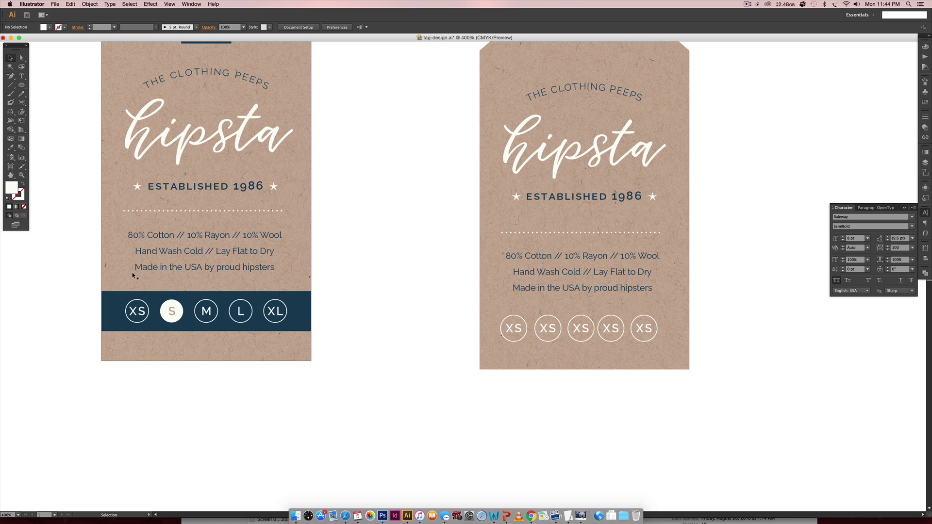
Show the rulers and place vertical guides at both ends of the new tag's dotted line.
key("super")
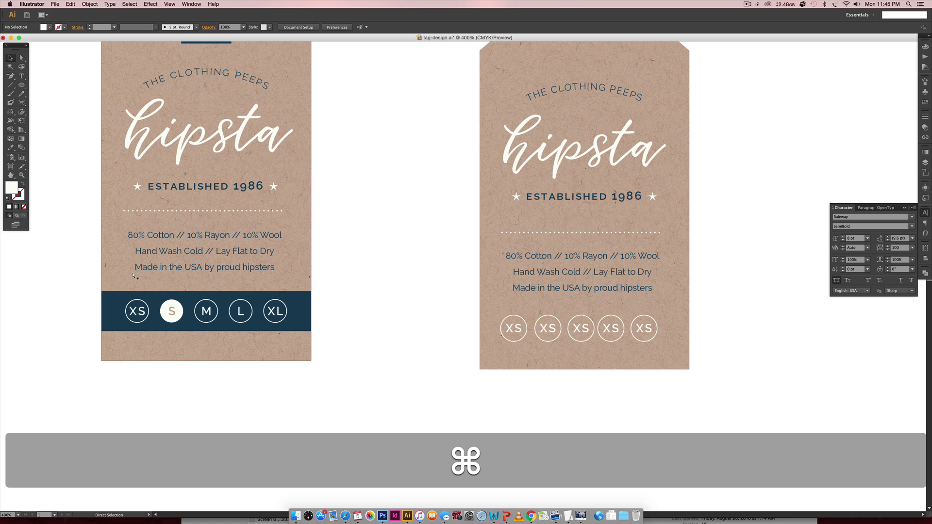
key("super+r")
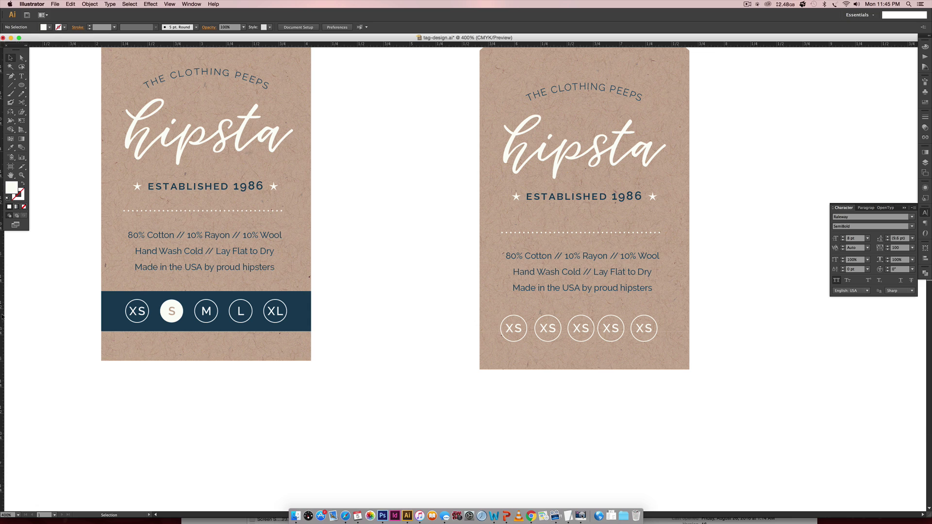
left_click_drag(2, 319, 657, 343)
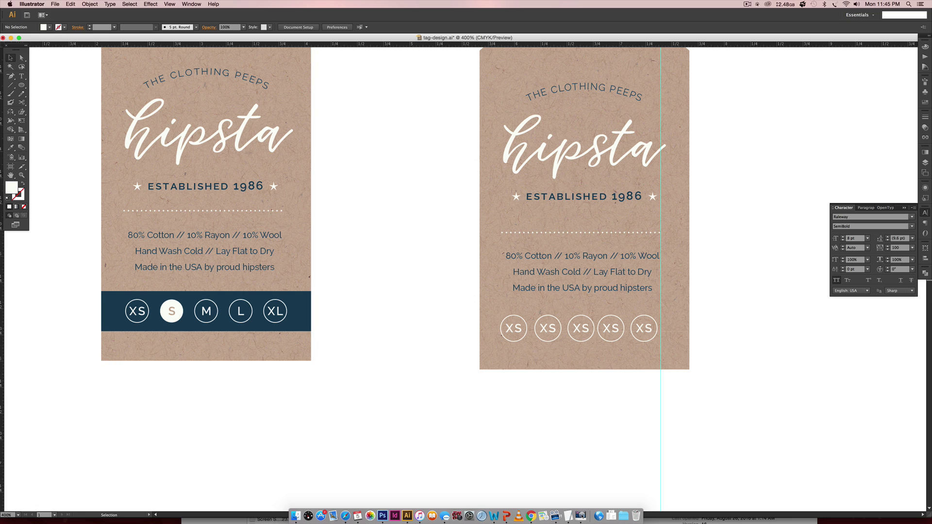
left_click_drag(2, 351, 498, 346)
Nudge the last XS circle outward to meet its guide and check the first circle against the other guide.
left_click(651, 327)
left_click(651, 327)
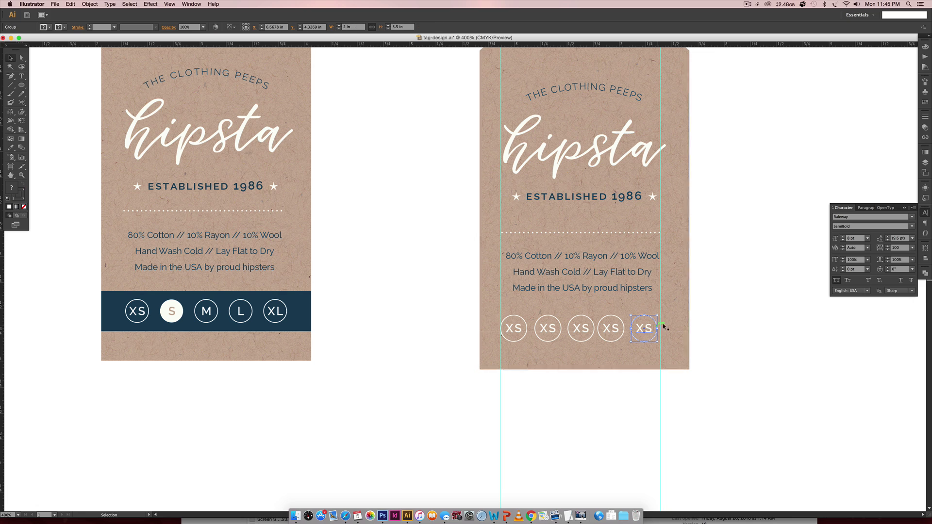
key("Right")
key("Right")
left_click(518, 329)
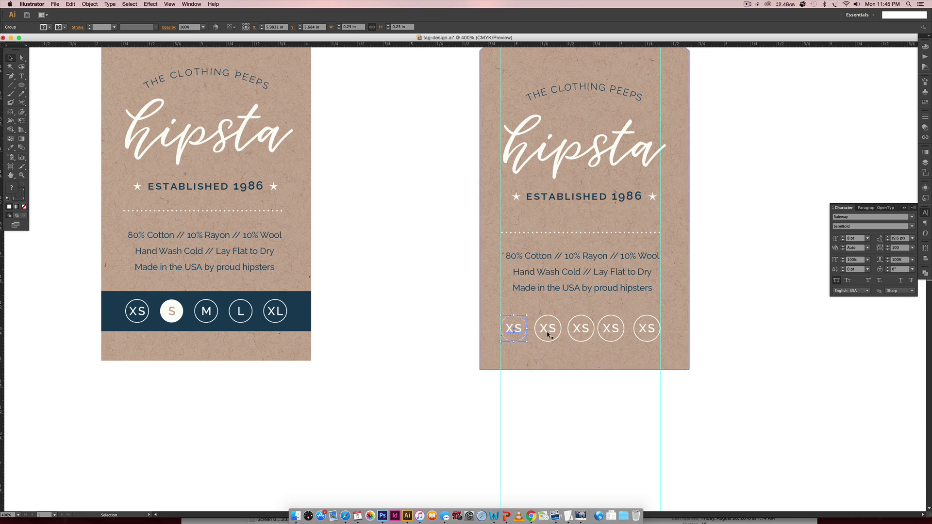
Distribute the five XS circles evenly by their horizontal centers between the guides and deselect them.
left_click(713, 314)
left_click_drag(722, 318, 513, 340)
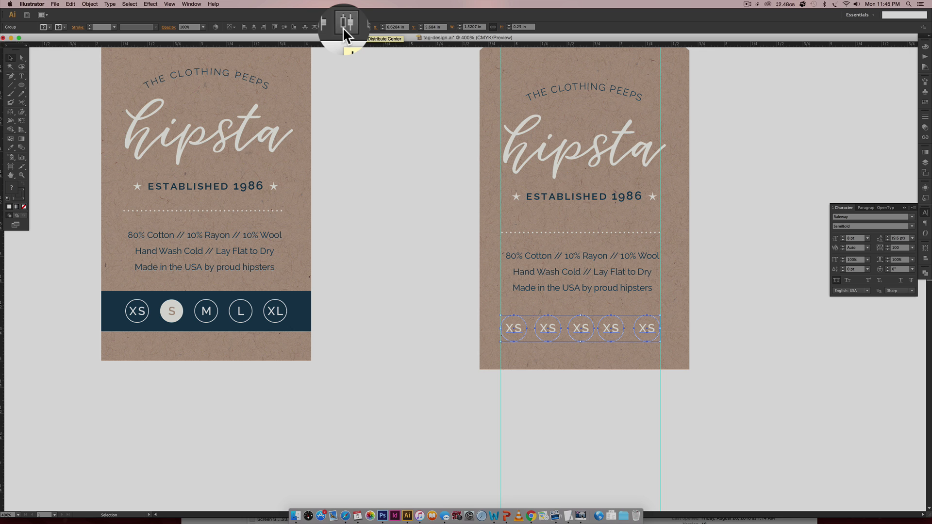
left_click(342, 27)
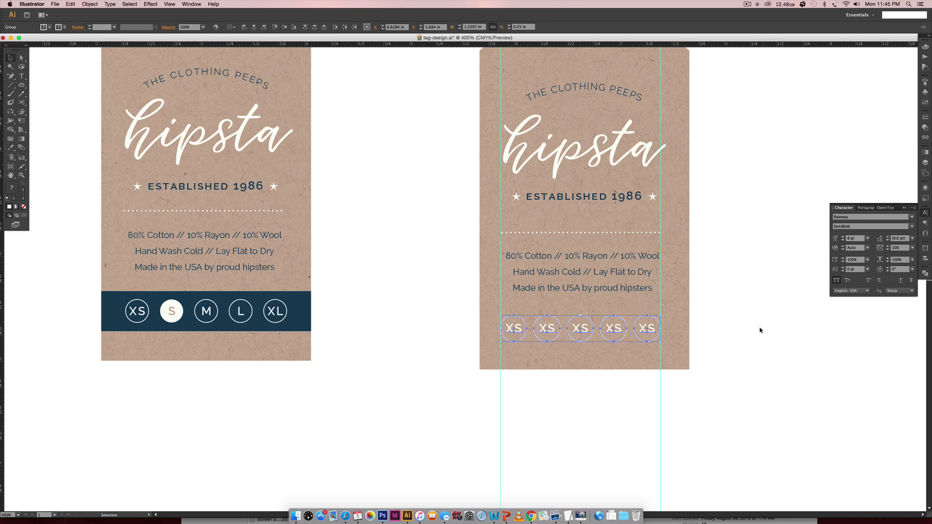
left_click(752, 325)
Change the label in the new tag's second size circle to S.
left_click_drag(752, 325, 731, 363)
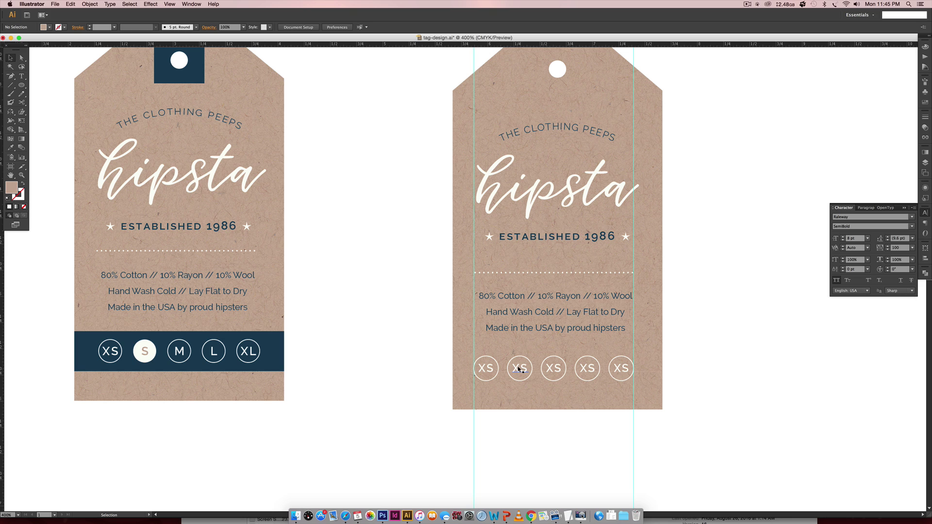
key("a")
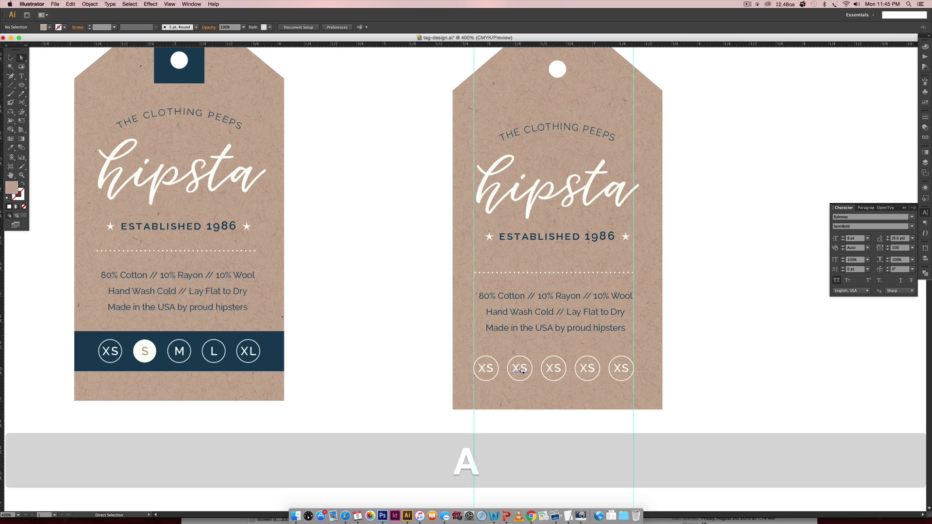
left_click(522, 370)
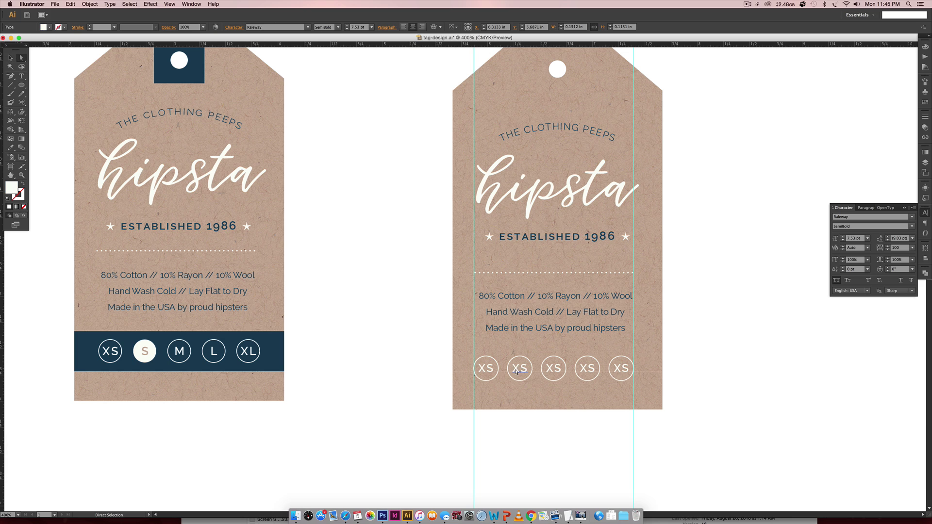
key("t")
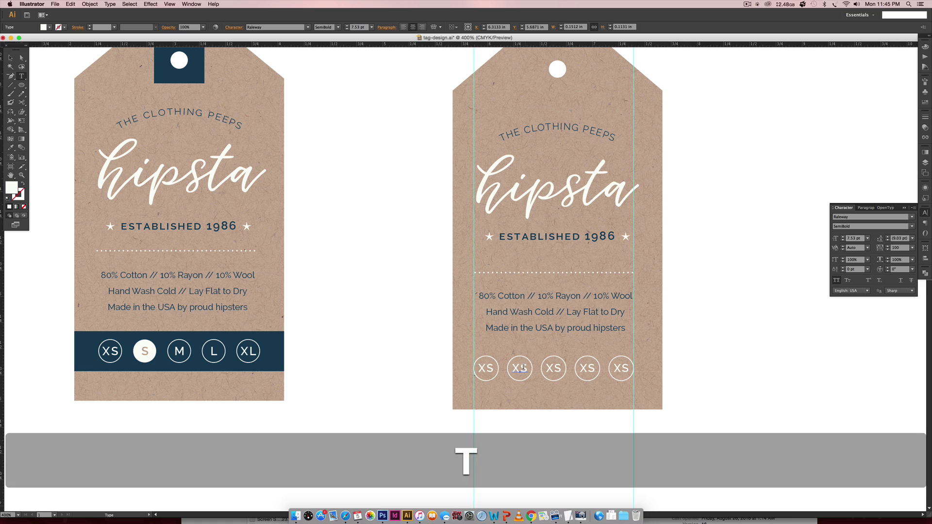
left_click_drag(520, 368, 507, 366)
key("BackSpace")
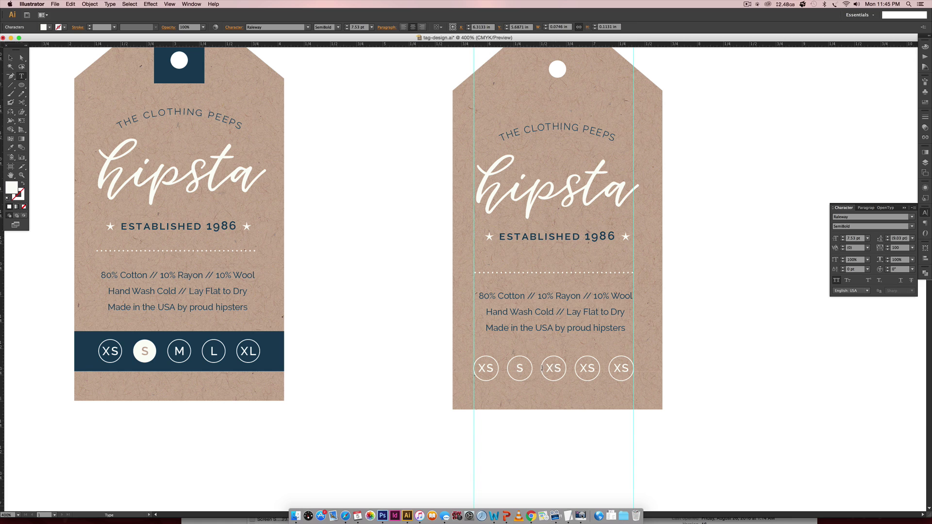
Relabel the third, fourth and fifth size circles as M, L and XL, and deselect the text.
mouse_move(542, 368)
left_mouse_down()
mouse_move(554, 369)
mouse_move(542, 367)
left_mouse_up()
type("M")
left_click_drag(597, 369, 572, 365)
type("L")
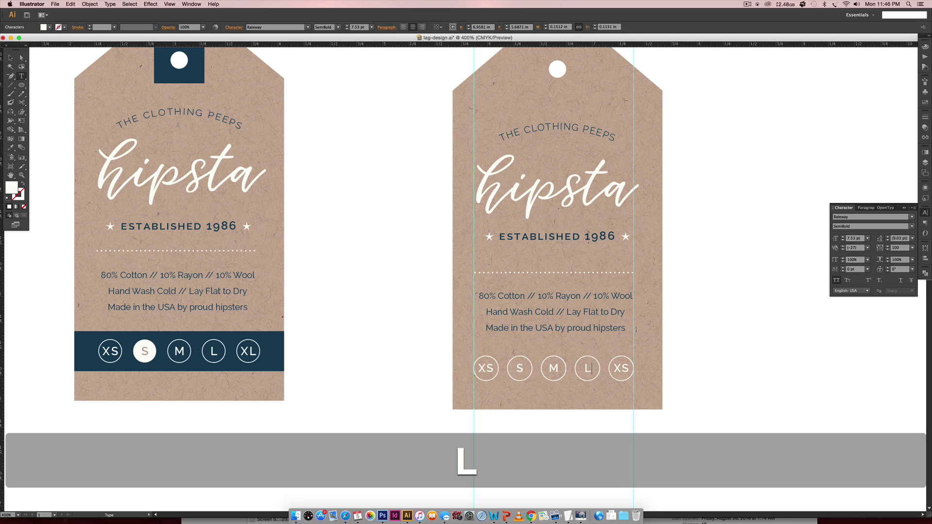
double_click(622, 368)
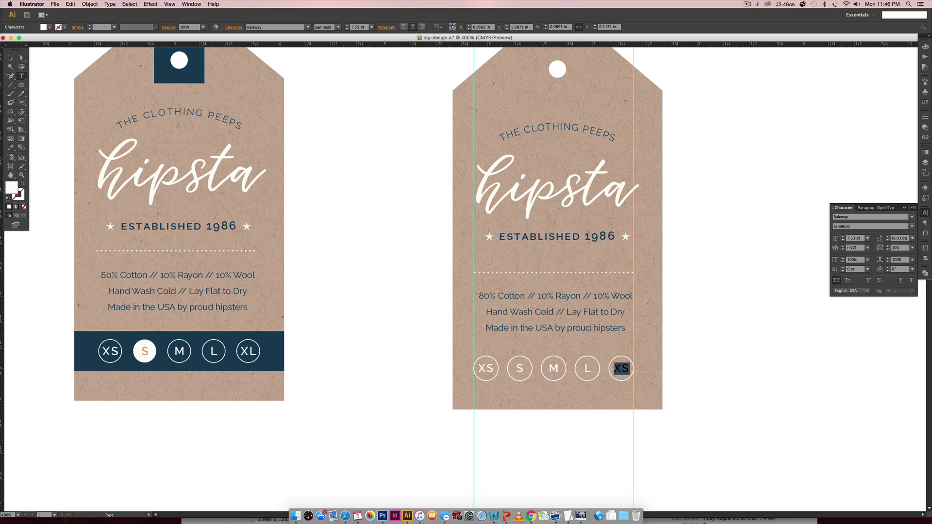
left_click_drag(630, 368, 622, 368)
type("L")
left_click(10, 58)
left_click(403, 235)
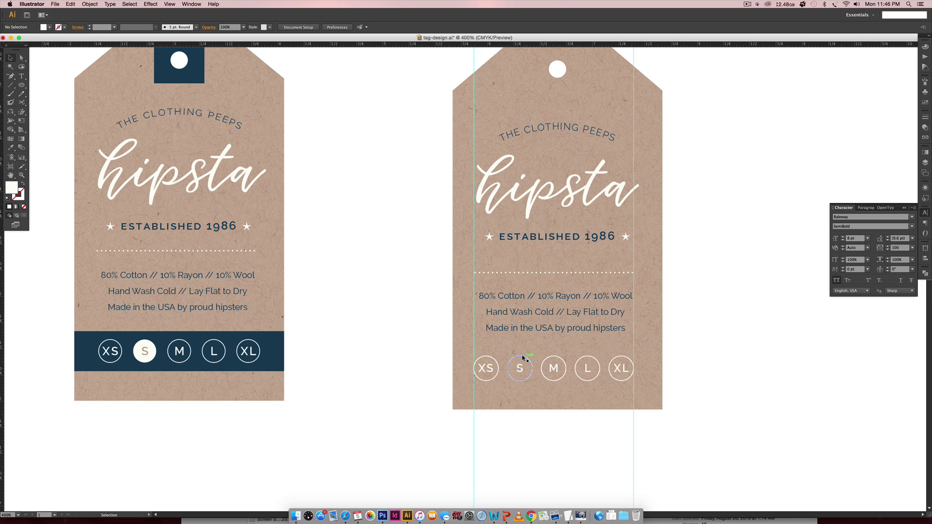
Swap the S circle's fill and stroke for a solid white circle, and color its letter with the tag's kraft tan.
key("a")
left_click(522, 354)
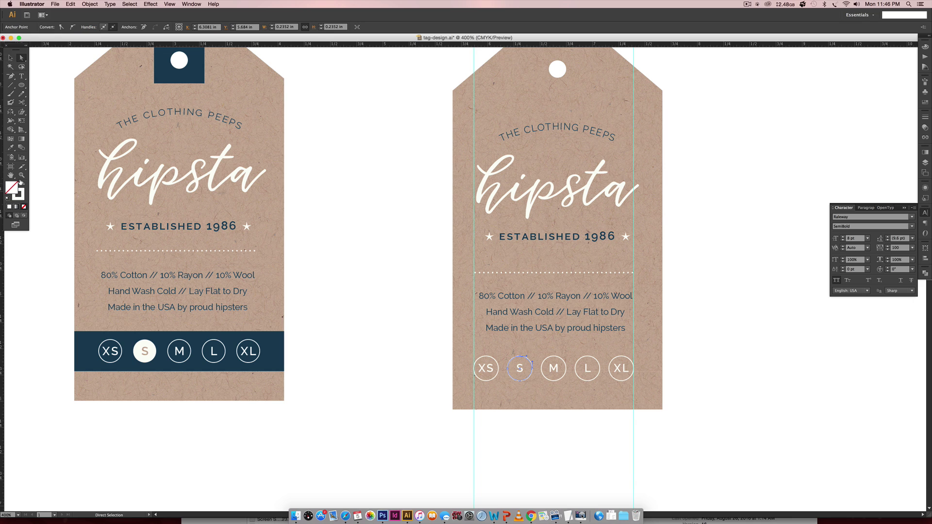
left_click(20, 182)
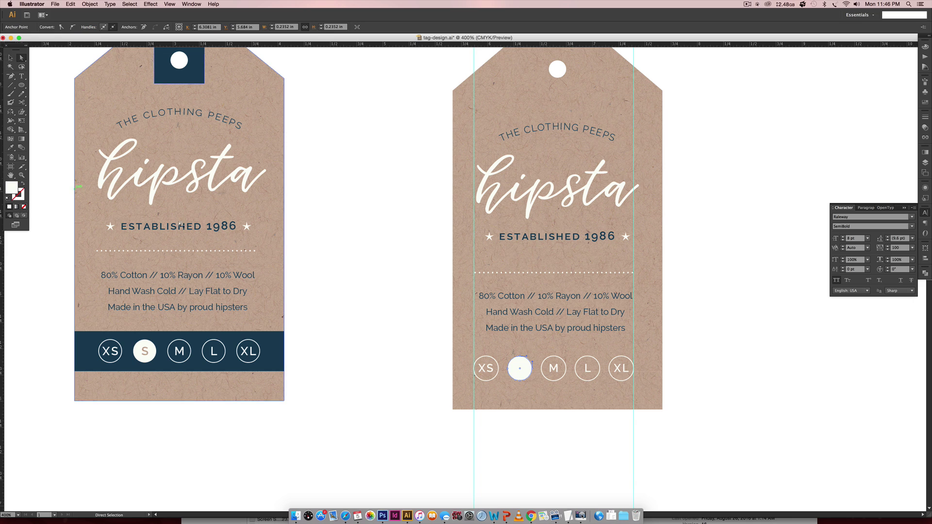
left_click(520, 371)
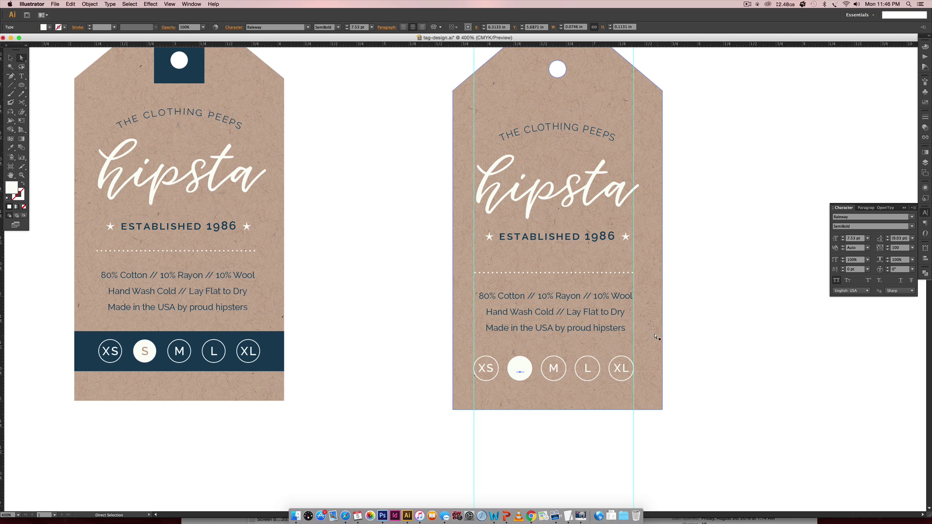
key("i")
left_click(646, 310)
key("v")
left_click(713, 417)
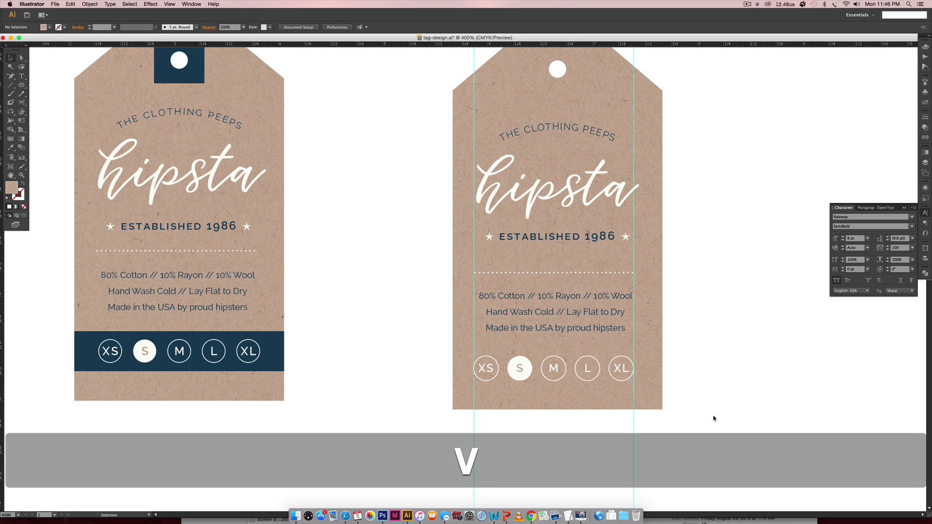
Draw a rectangle about 2 in wide and 0.37 in high across the size circles and give it the original band's navy fill.
key("m")
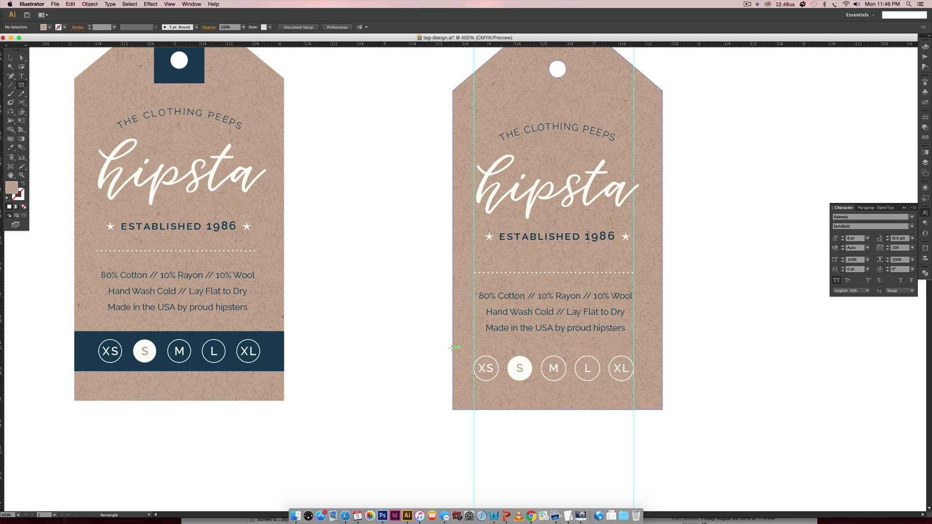
left_click_drag(452, 349, 660, 387)
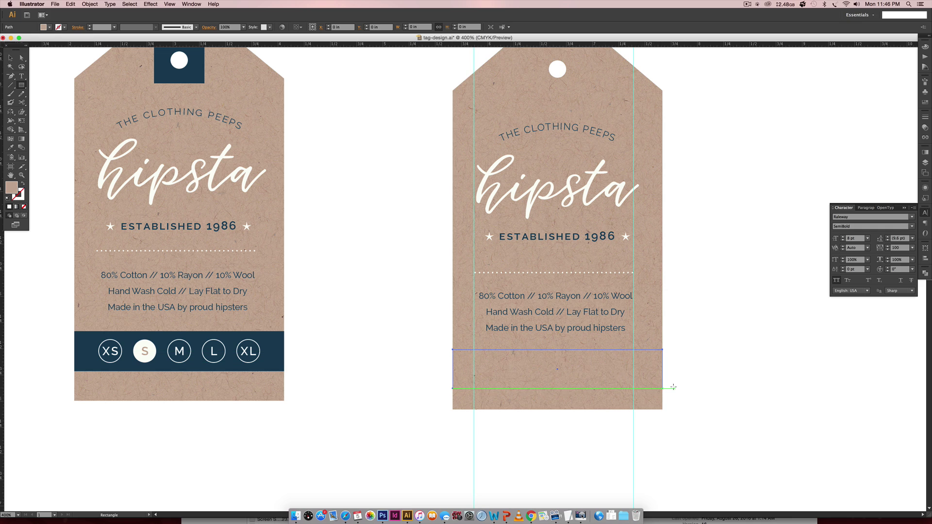
key("i")
left_click(274, 339)
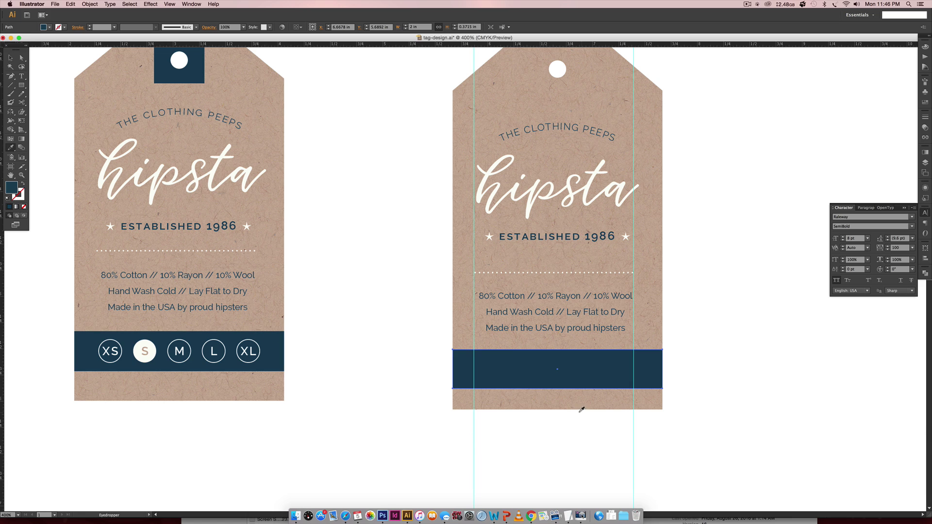
Arrange the navy band behind the size circles but in front of the kraft tag, and deselect it.
key("v")
key("shift+super")
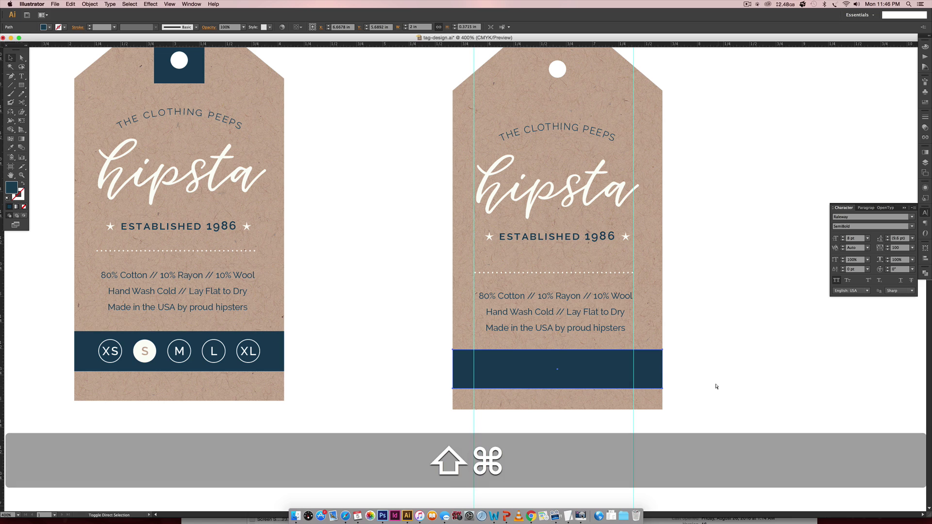
key("shift+super+bracketleft")
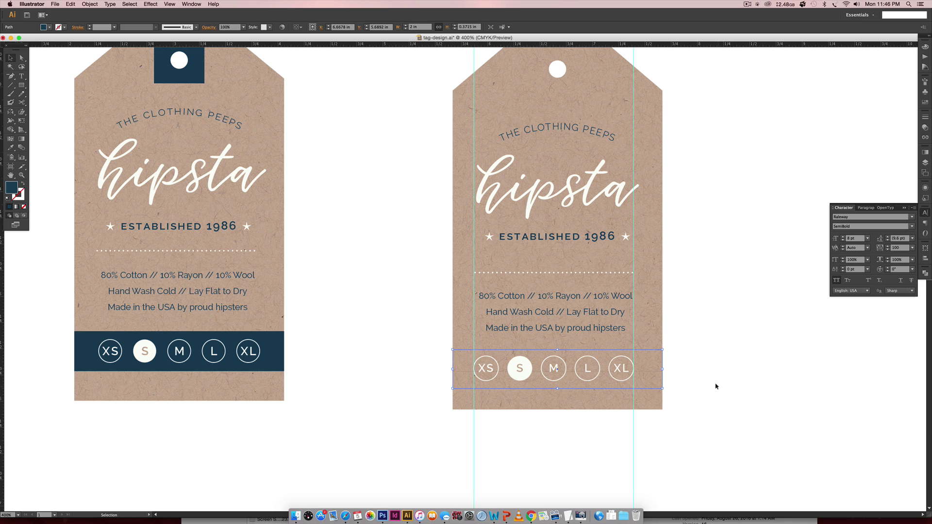
key("super+bracketright")
key("super+bracketright")
key("v")
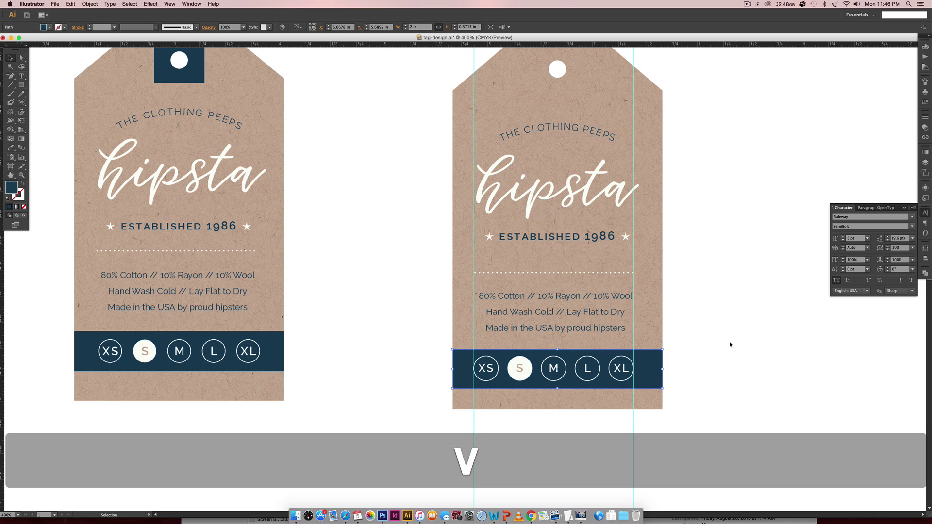
left_click(678, 298)
Draw a navy rectangle about 0.375 in wide and 0.46 in high over the new tag's hole, starting at its upper edge.
key("space")
mouse_move(678, 297)
left_mouse_down()
mouse_move(680, 249)
mouse_move(679, 313)
left_mouse_up()
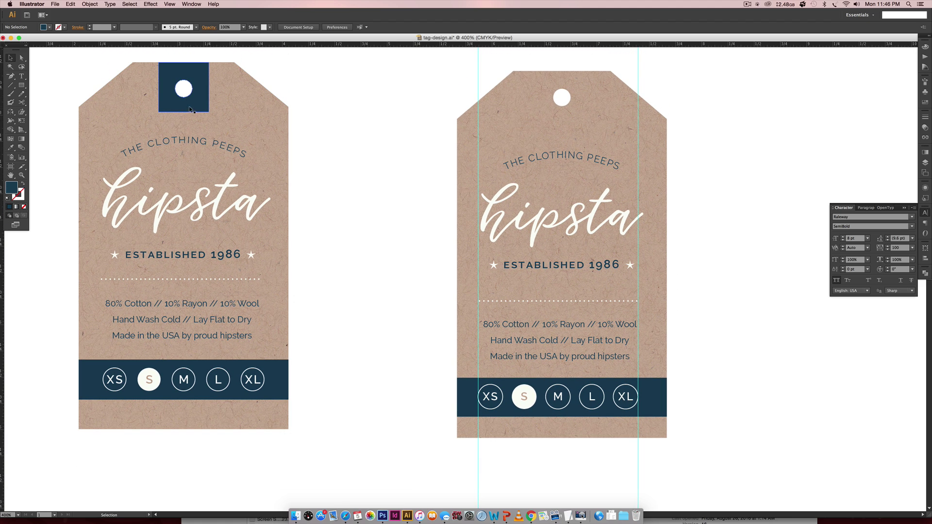
key("super+minus")
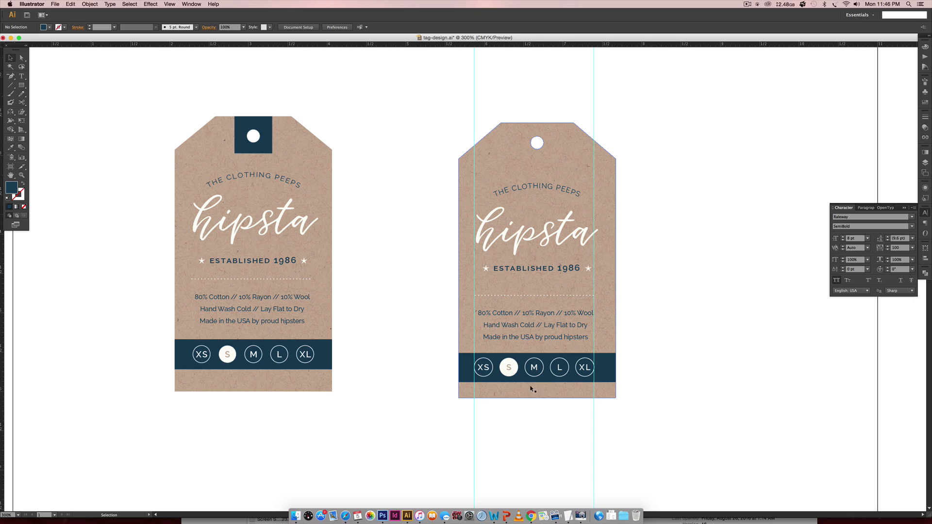
scroll(660, 352, "up", 1)
left_click_drag(659, 352, 630, 360)
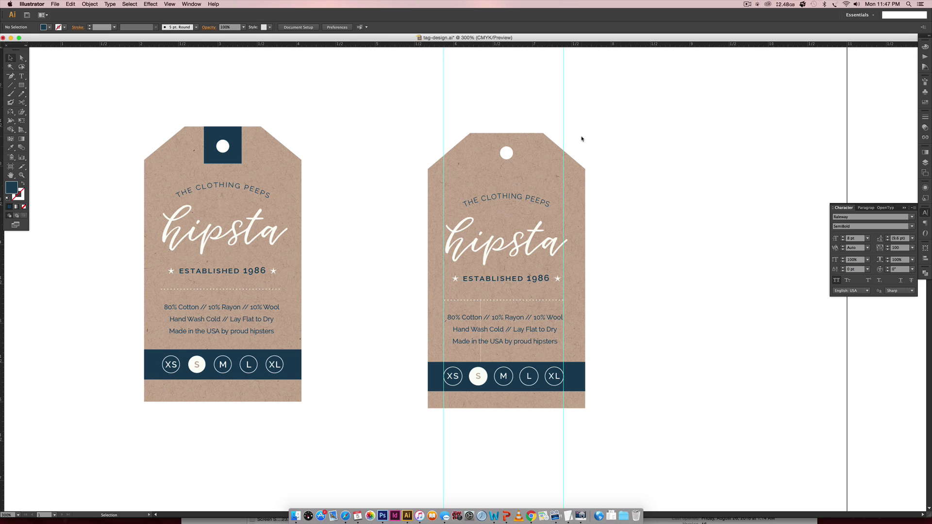
key("m")
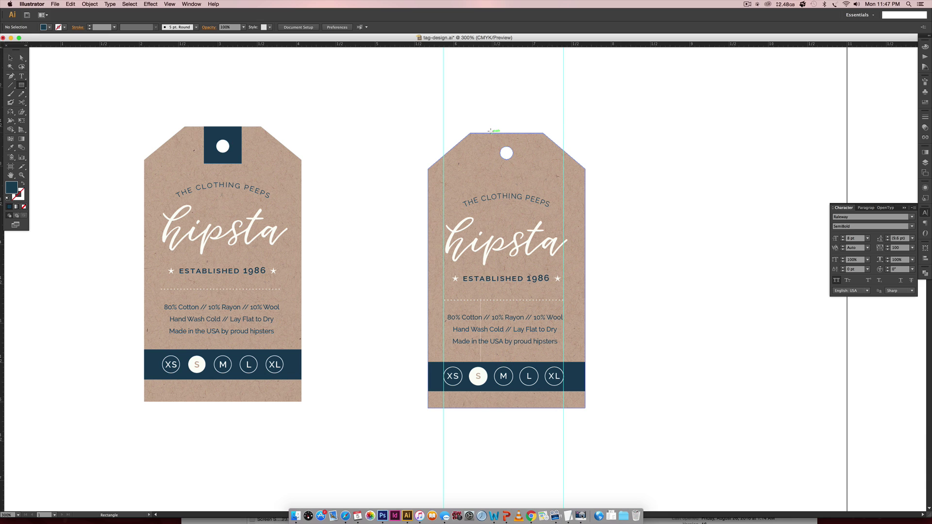
left_click_drag(490, 131, 521, 169)
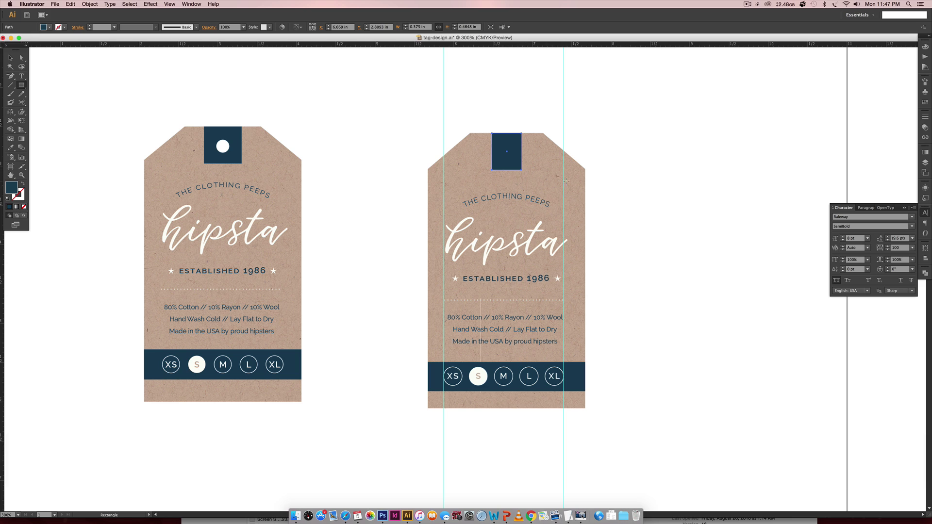
Center the navy rectangle horizontally on the kraft tag, using the tag as the key object, and deselect both.
key("v")
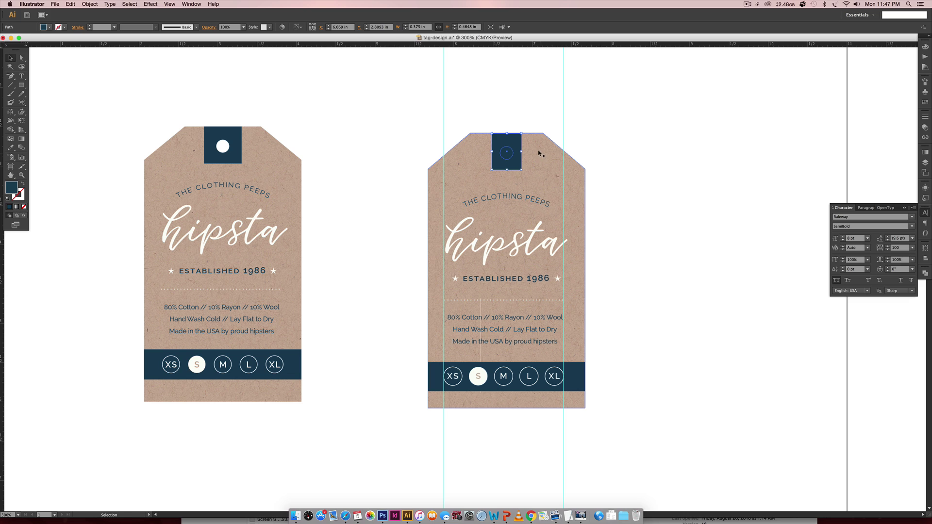
key("shift")
left_click(536, 156, "shift")
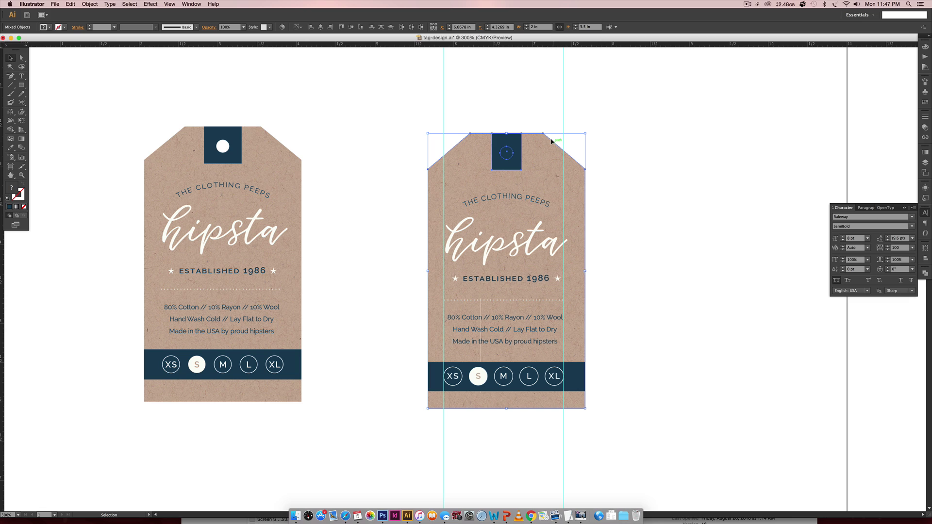
left_click(552, 141)
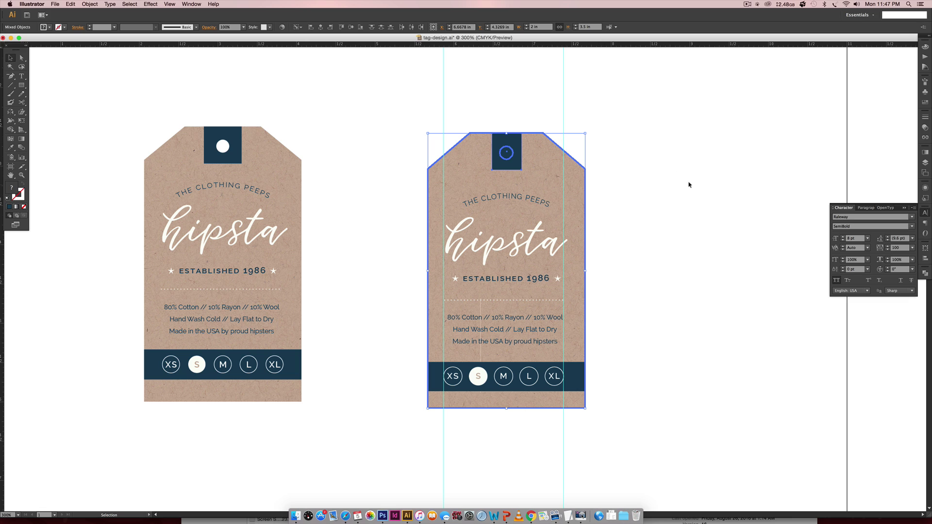
left_click(320, 26)
left_click(610, 215)
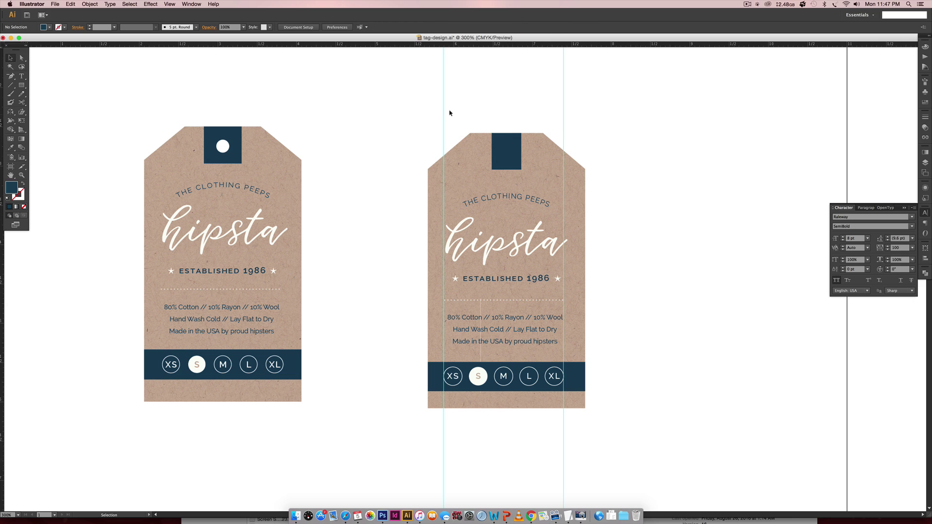
Cut the hole through the navy rectangle by dividing it and the tag with Pathfinder, ungrouping the pieces and deleting the circular one.
left_click_drag(449, 113, 577, 164)
left_click(925, 273)
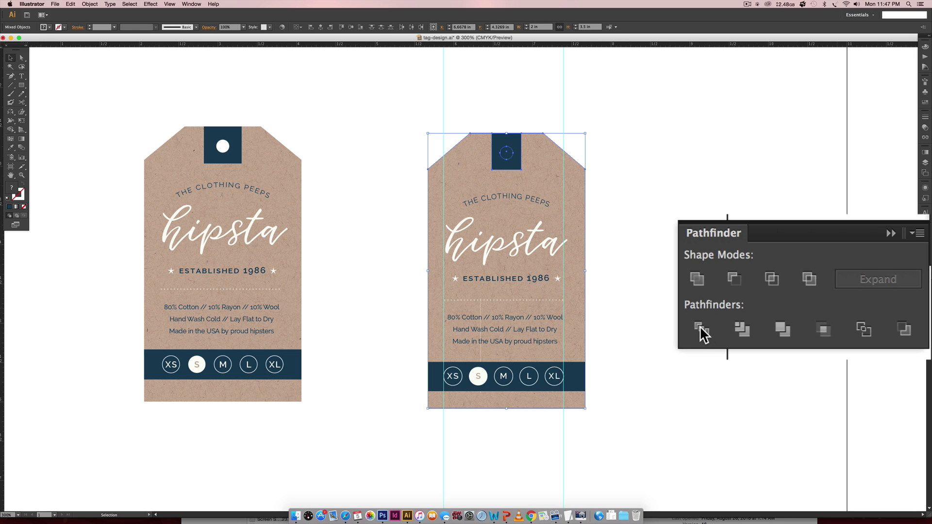
left_click(838, 303)
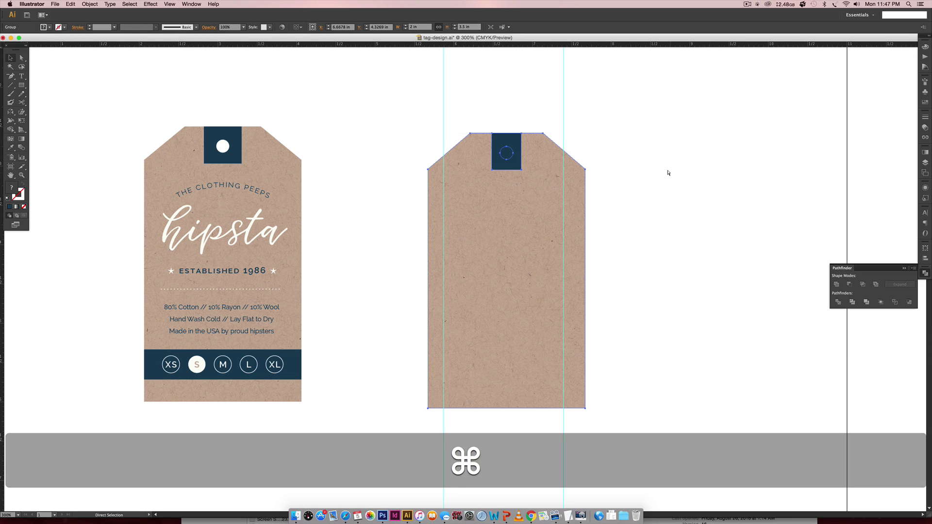
key("shift+super+g")
left_click(640, 154)
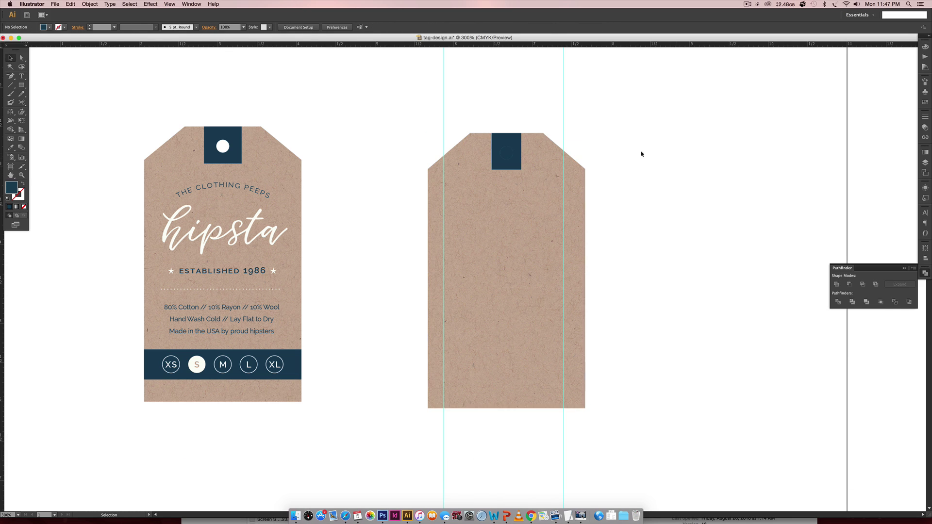
left_click(506, 153)
key("BackSpace")
Send the divided tag shape and navy rectangle to the back, behind the lettering and size band.
left_click_drag(383, 105, 632, 155)
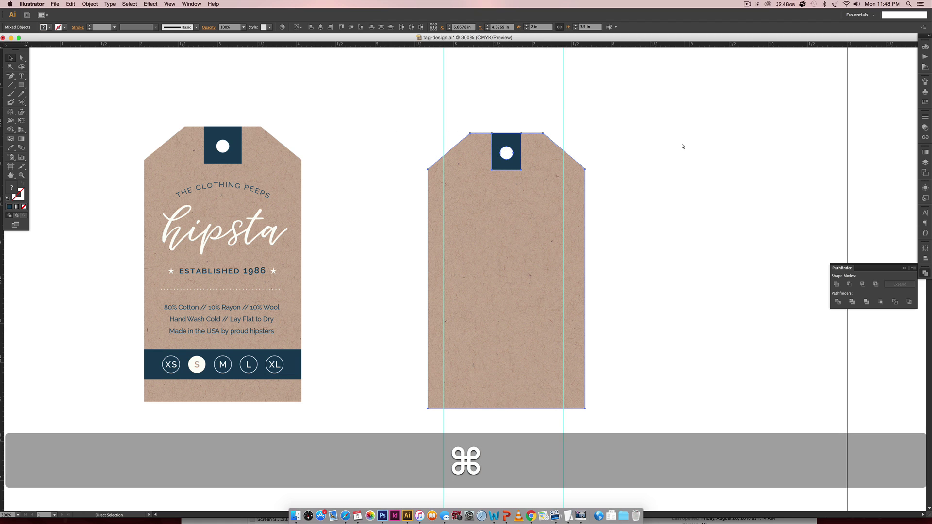
key("super+shift+bracketleft")
left_click(657, 160)
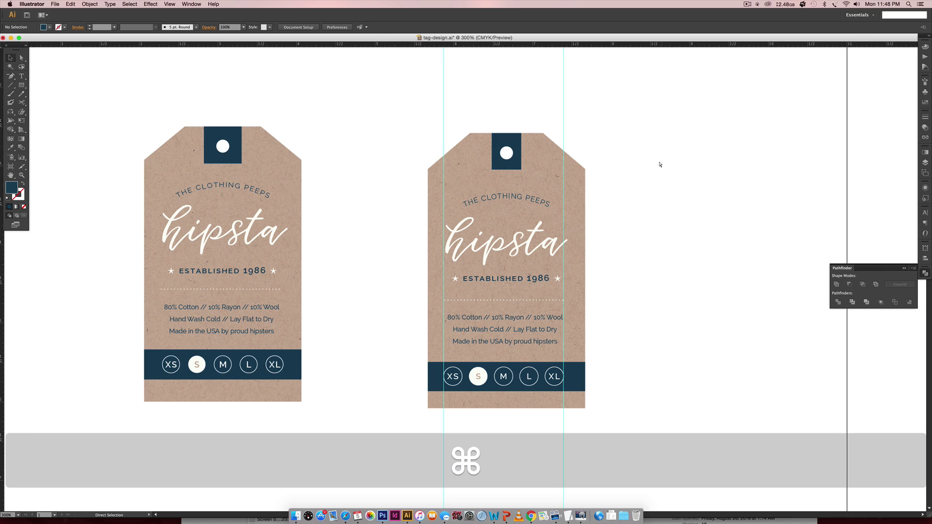
Hide the guides and show the whole artboard with both tags.
key("super+semicolon")
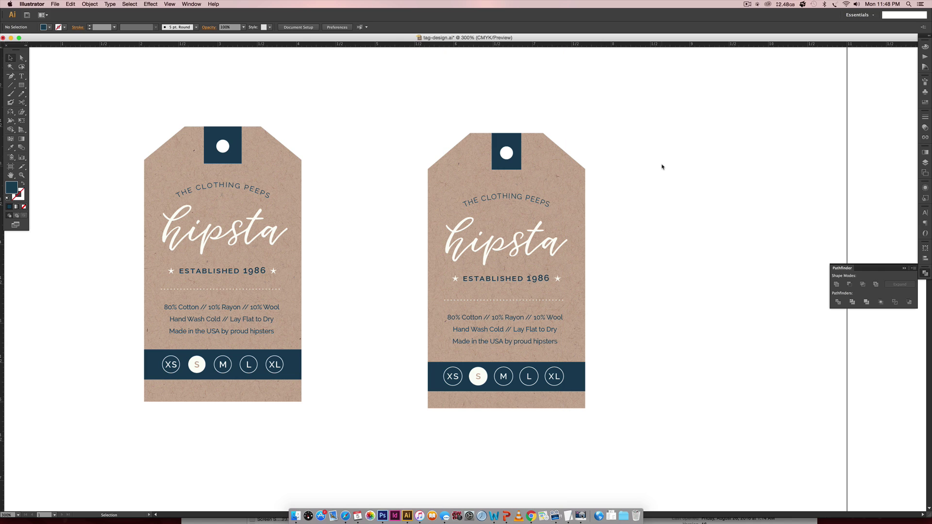
key("super+minus")
key("super+minus")
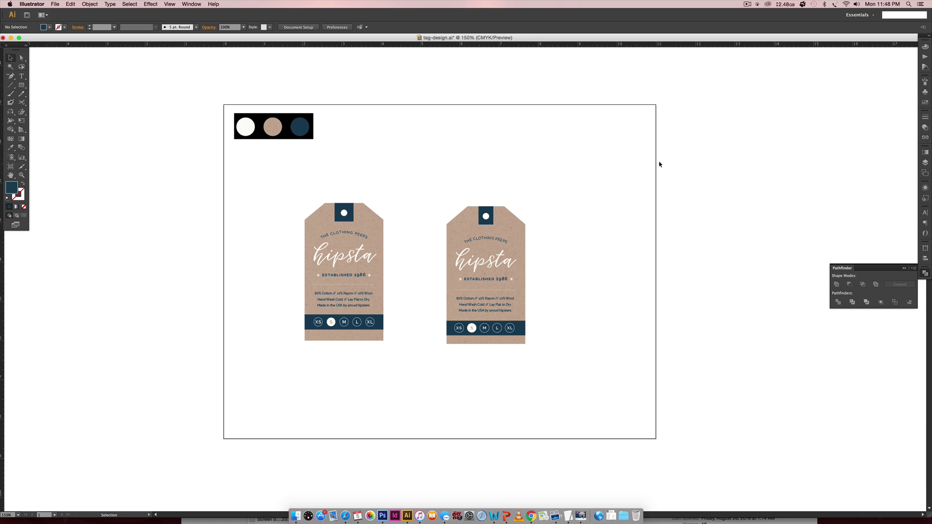